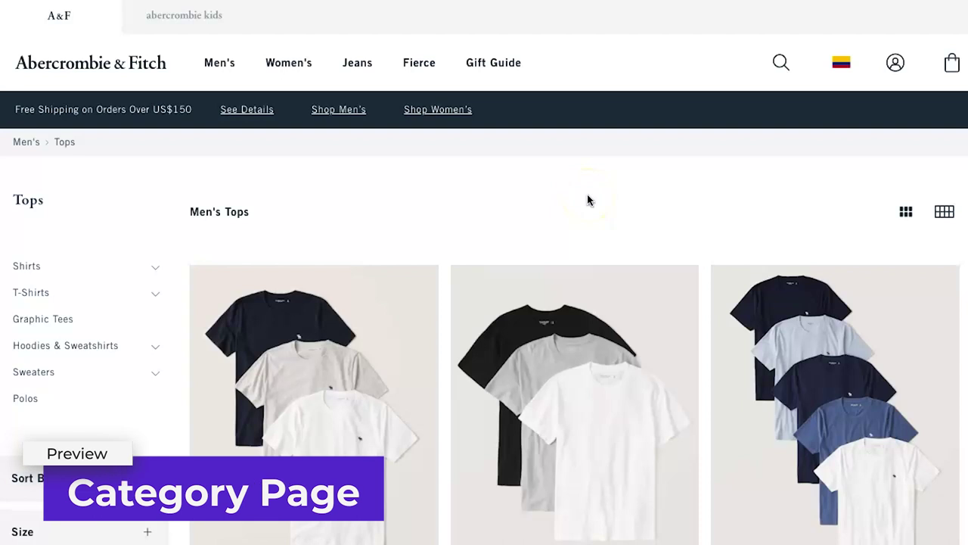
- Examine the Abercrombie & Fitch Men's Tops category page, including its product grid, New badges, subcategory list and filters
{"action": "scroll", "coordinate": [685, 227], "scroll_direction": "down", "scroll_amount": 5}
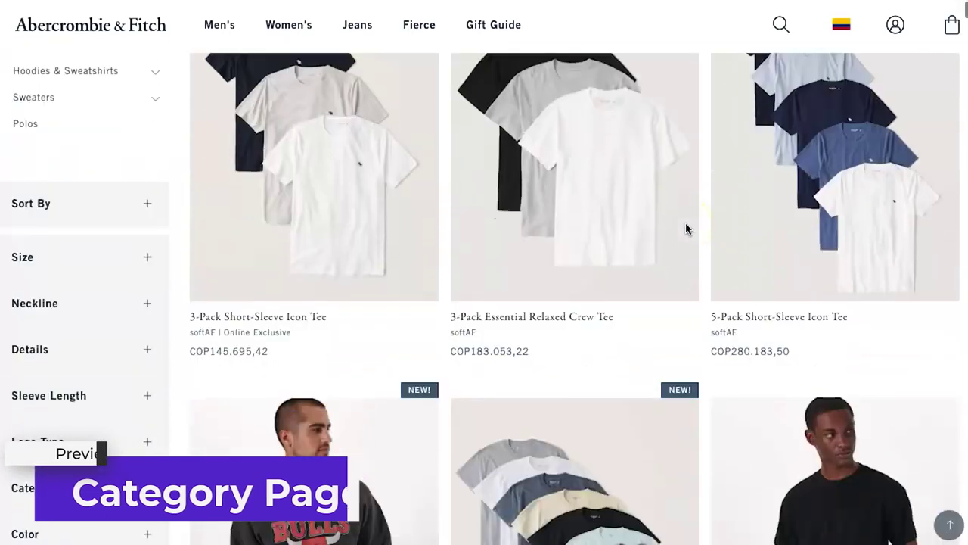
{"action": "scroll", "coordinate": [686, 228], "scroll_direction": "down", "scroll_amount": 5}
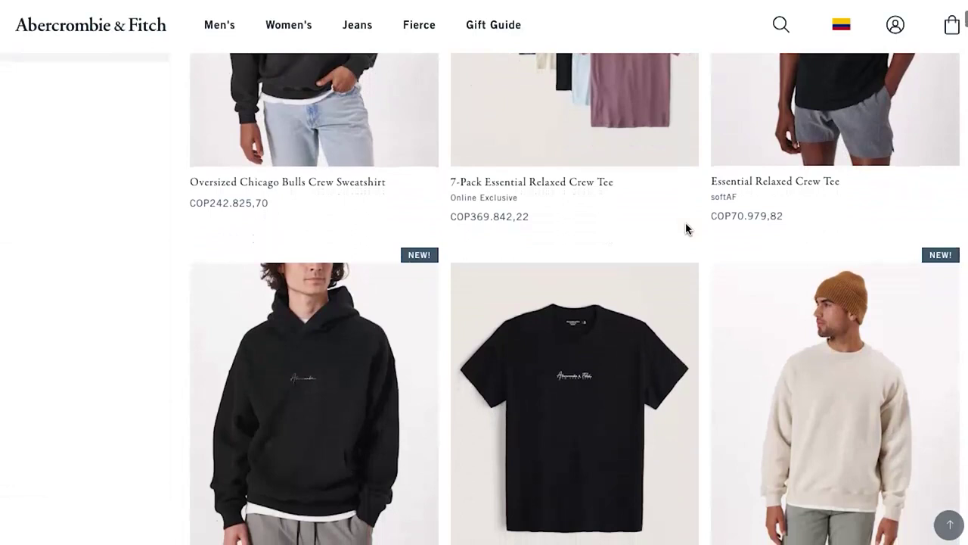
{"action": "scroll", "coordinate": [657, 352], "scroll_direction": "up", "scroll_amount": 2}
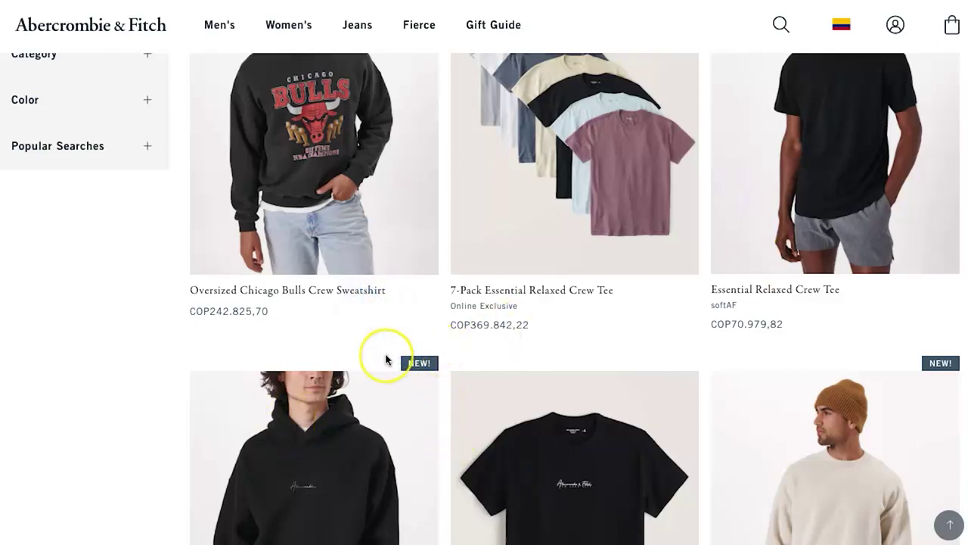
{"action": "scroll", "coordinate": [385, 359], "scroll_direction": "up", "scroll_amount": 3}
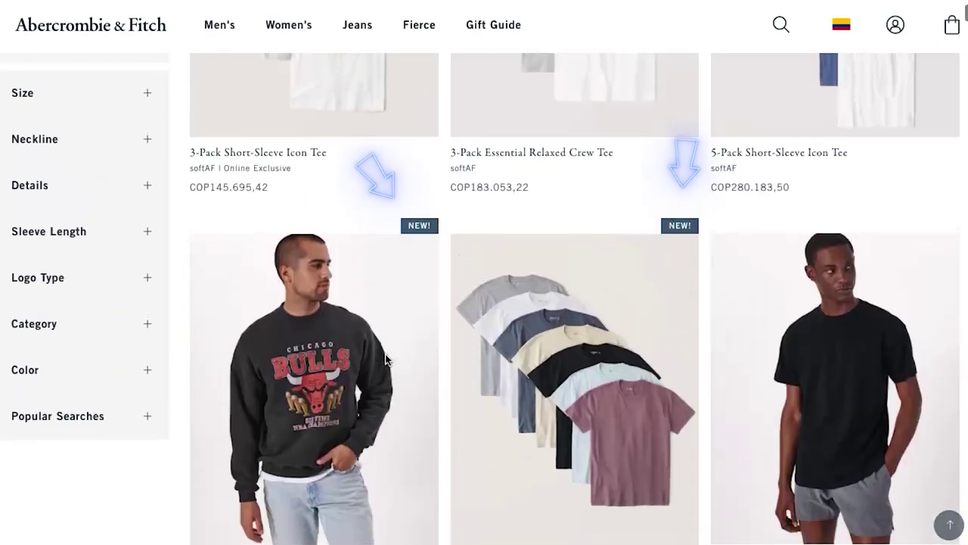
{"action": "scroll", "coordinate": [385, 359], "scroll_direction": "up", "scroll_amount": 3}
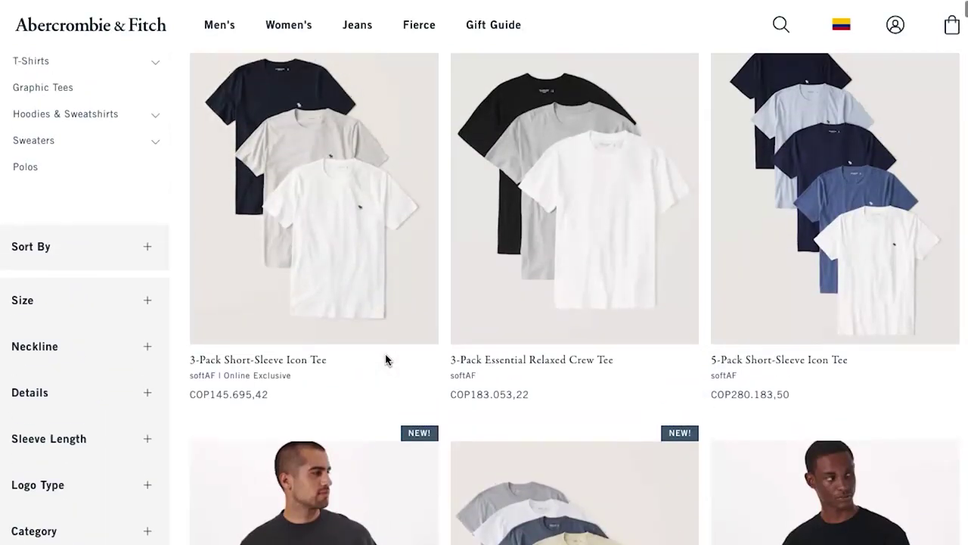
{"action": "scroll", "coordinate": [384, 359], "scroll_direction": "up", "scroll_amount": 3}
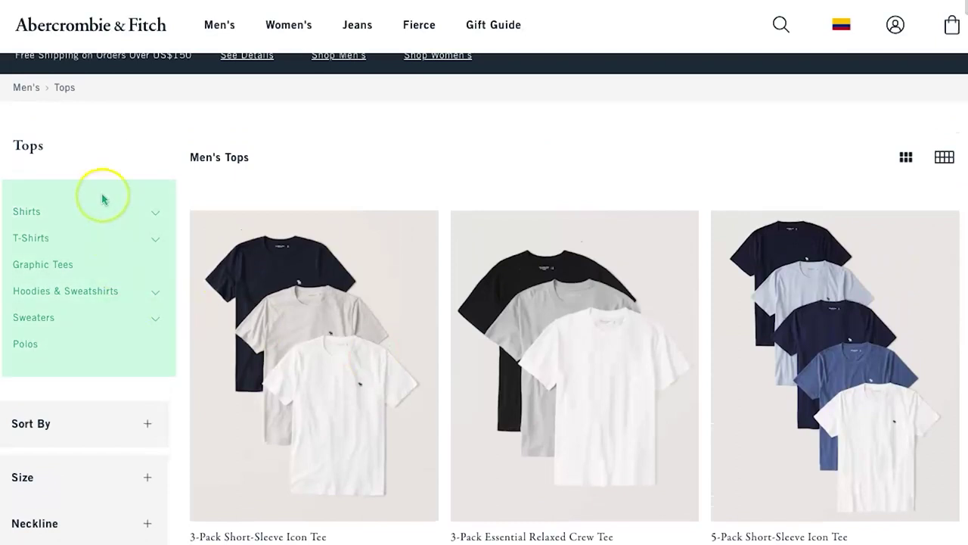
{"action": "scroll", "coordinate": [33, 396], "scroll_direction": "down", "scroll_amount": 5}
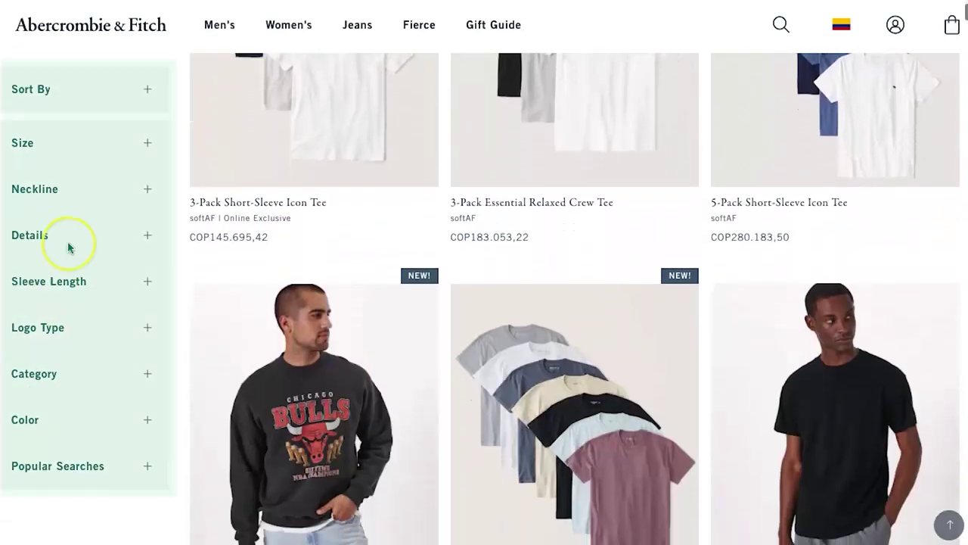
{"action": "scroll", "coordinate": [101, 341], "scroll_direction": "up", "scroll_amount": 4}
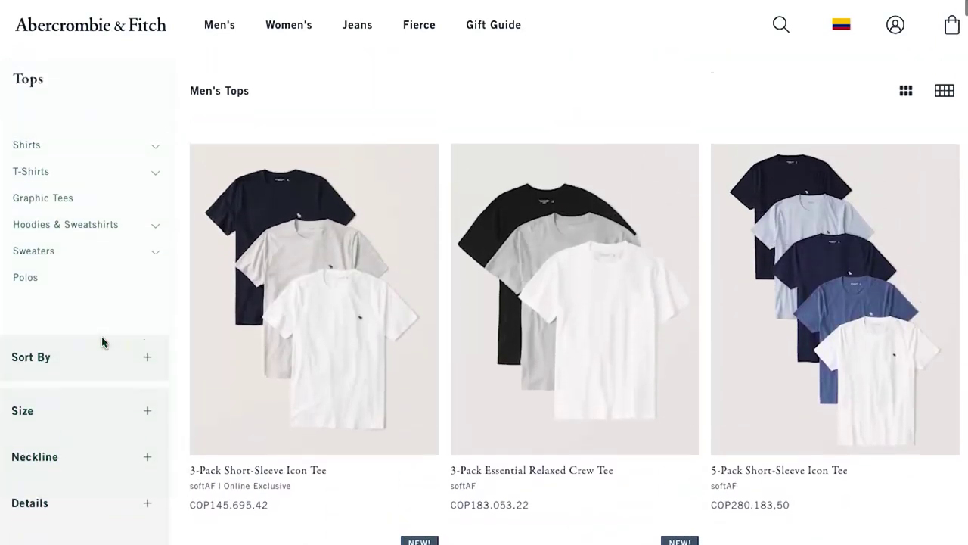
{"action": "scroll", "coordinate": [102, 341], "scroll_direction": "up", "scroll_amount": 2}
{"action": "left_click", "coordinate": [79, 240]}
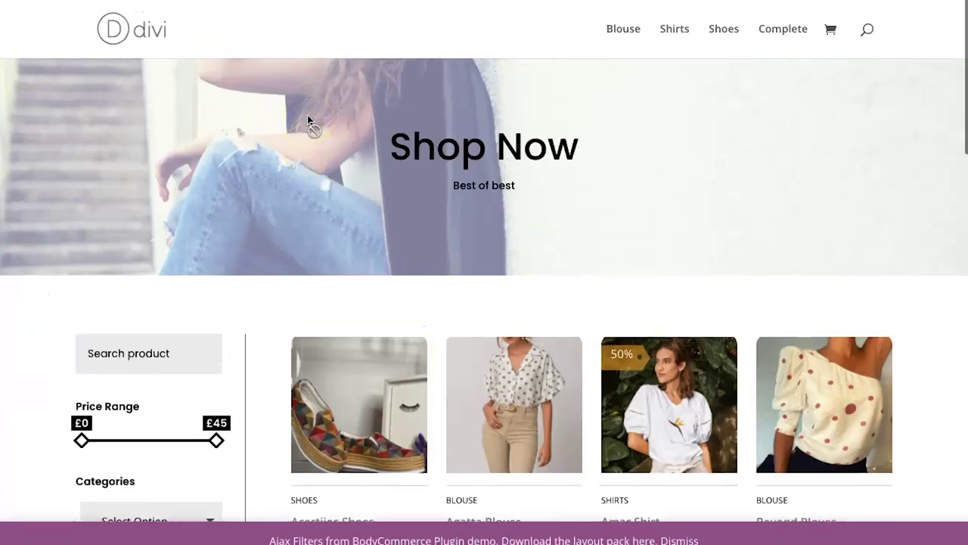
- Examine the Divi demo shop's product grid and its search, price, category, color, material, tag and origin country filters
{"action": "scroll", "coordinate": [307, 114], "scroll_direction": "down", "scroll_amount": 2}
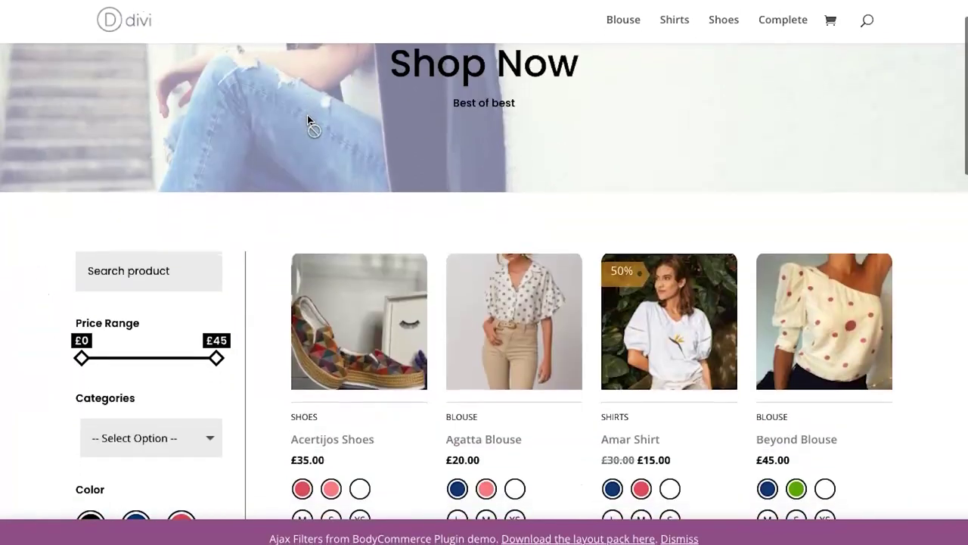
{"action": "scroll", "coordinate": [325, 119], "scroll_direction": "down", "scroll_amount": 2}
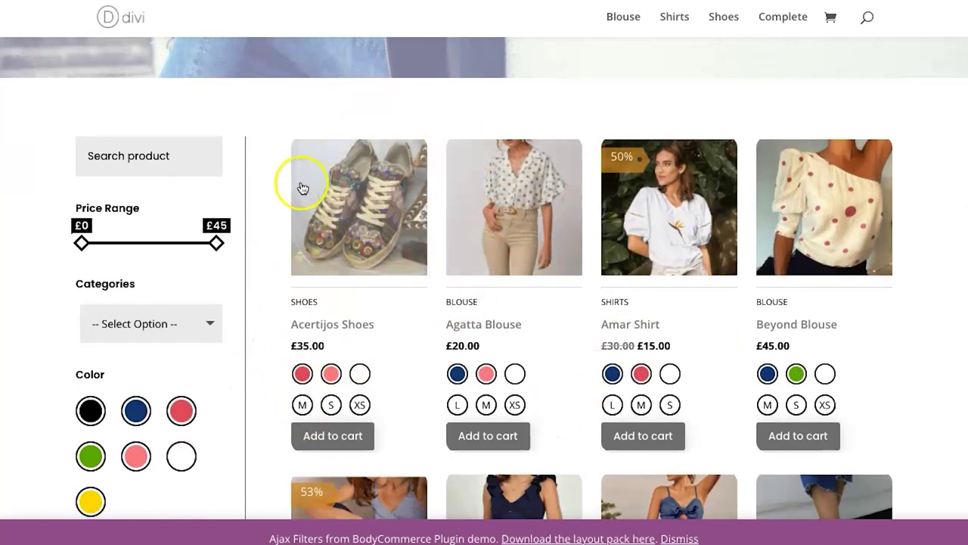
{"action": "scroll", "coordinate": [173, 242], "scroll_direction": "down", "scroll_amount": 3}
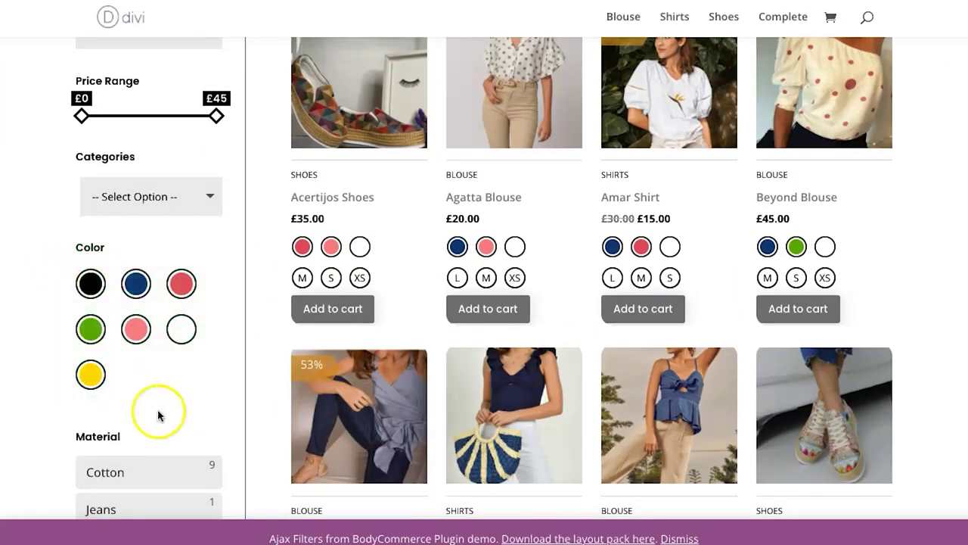
{"action": "scroll", "coordinate": [204, 250], "scroll_direction": "down", "scroll_amount": 5}
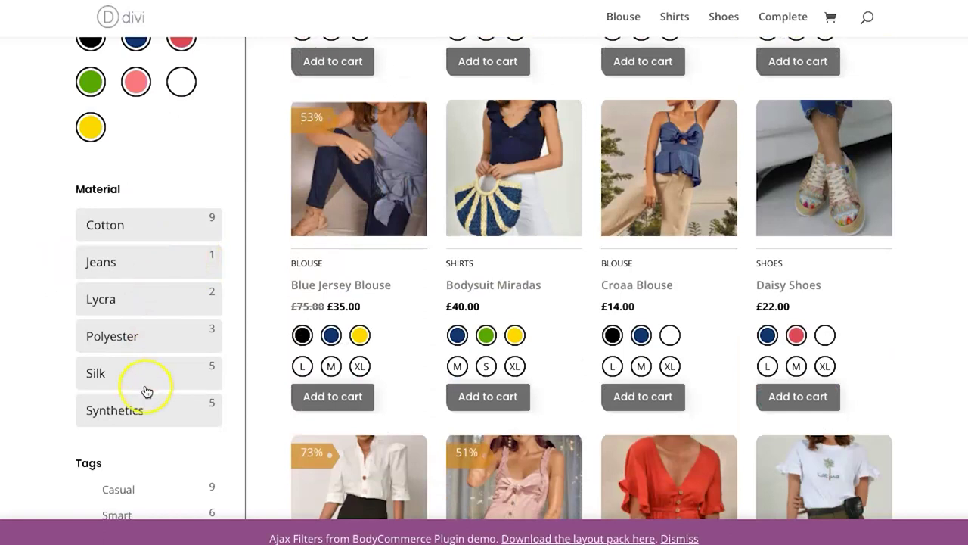
{"action": "scroll", "coordinate": [147, 388], "scroll_direction": "down", "scroll_amount": 10}
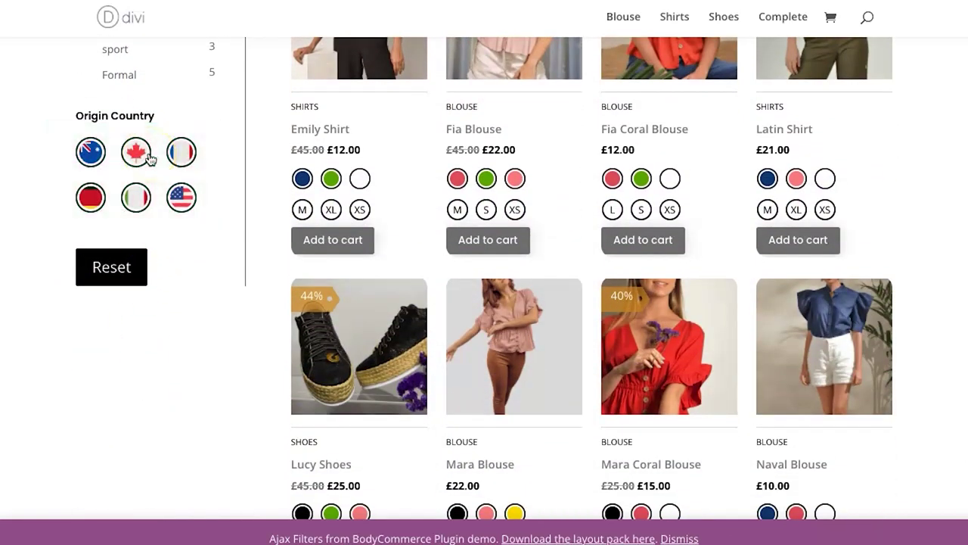
{"action": "scroll", "coordinate": [150, 159], "scroll_direction": "up", "scroll_amount": 5}
{"action": "scroll", "coordinate": [150, 159], "scroll_direction": "up", "scroll_amount": 10}
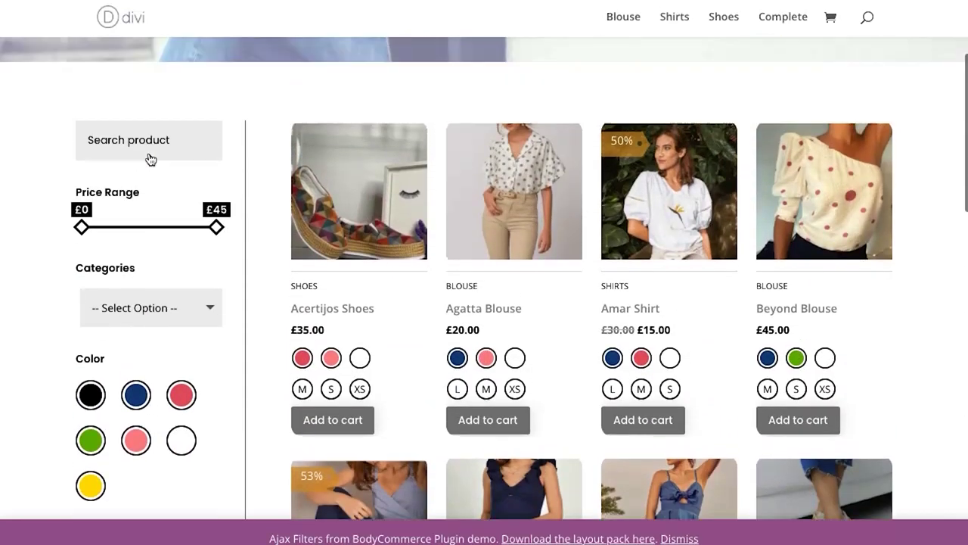
{"action": "left_click", "coordinate": [152, 147]}
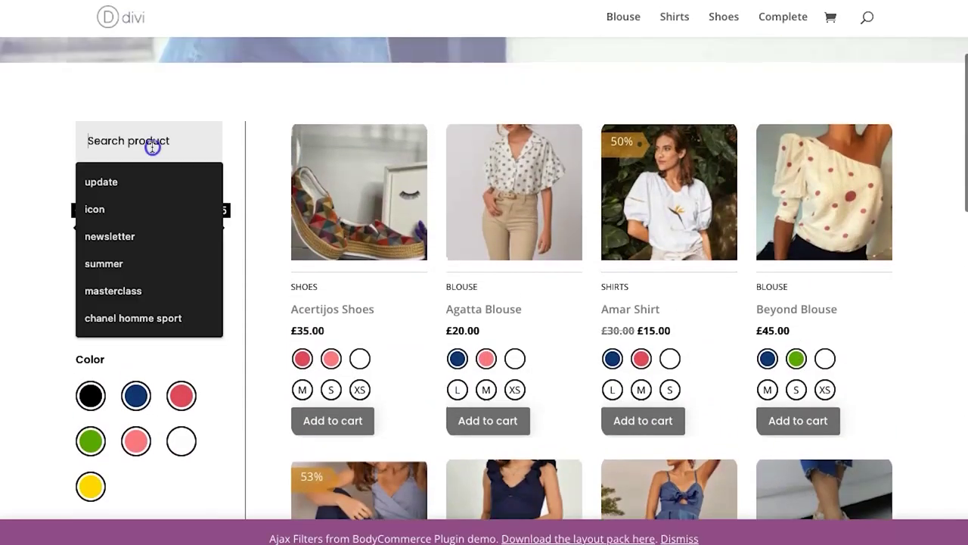
{"action": "left_click", "coordinate": [206, 99]}
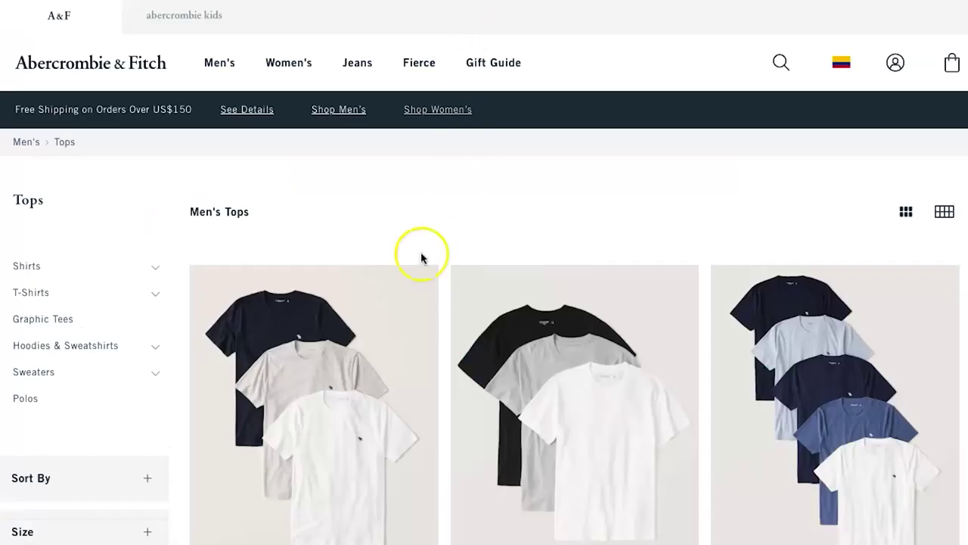
{"action": "scroll", "coordinate": [316, 292], "scroll_direction": "down", "scroll_amount": 2}
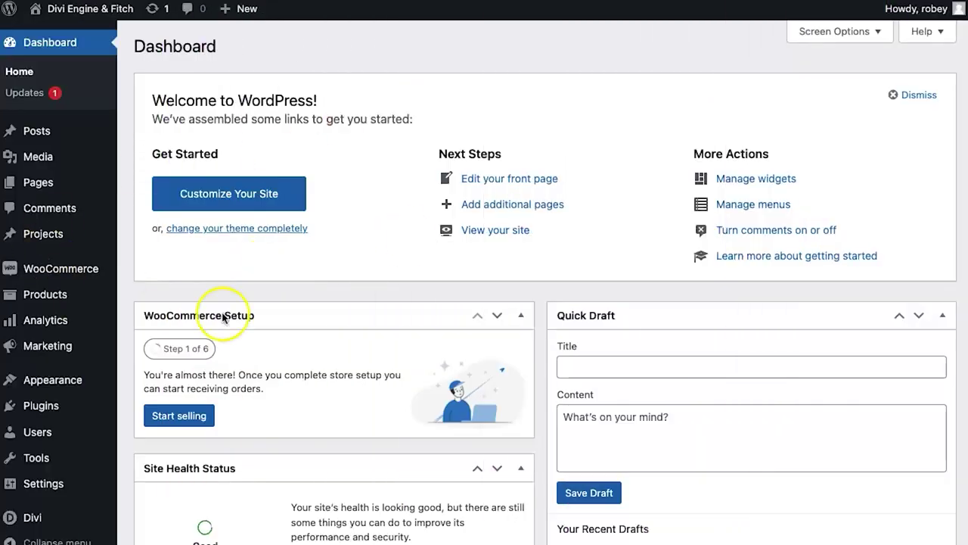
- Open the Divi Theme Builder from the WordPress dashboard
{"action": "scroll", "coordinate": [65, 471], "scroll_direction": "down", "scroll_amount": 1}
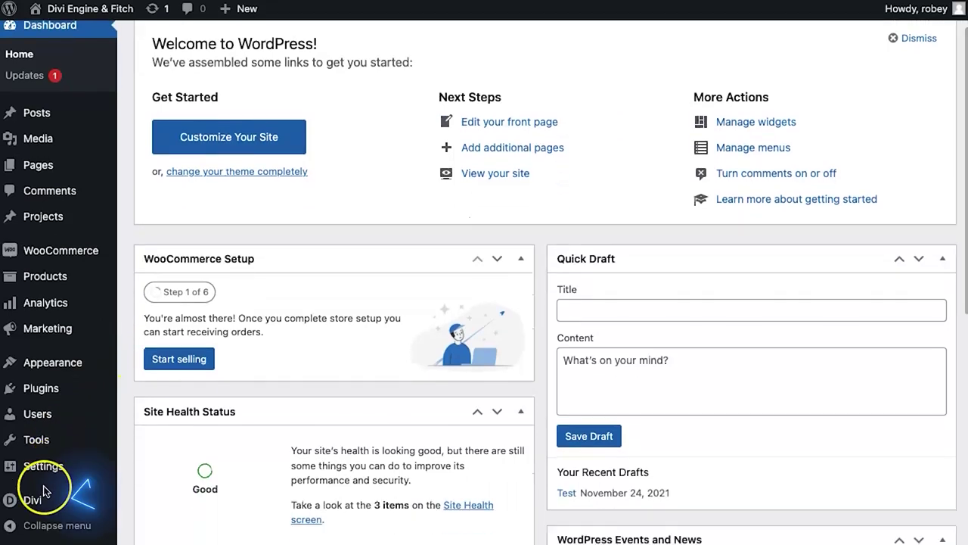
{"action": "mouse_move", "coordinate": [34, 501]}
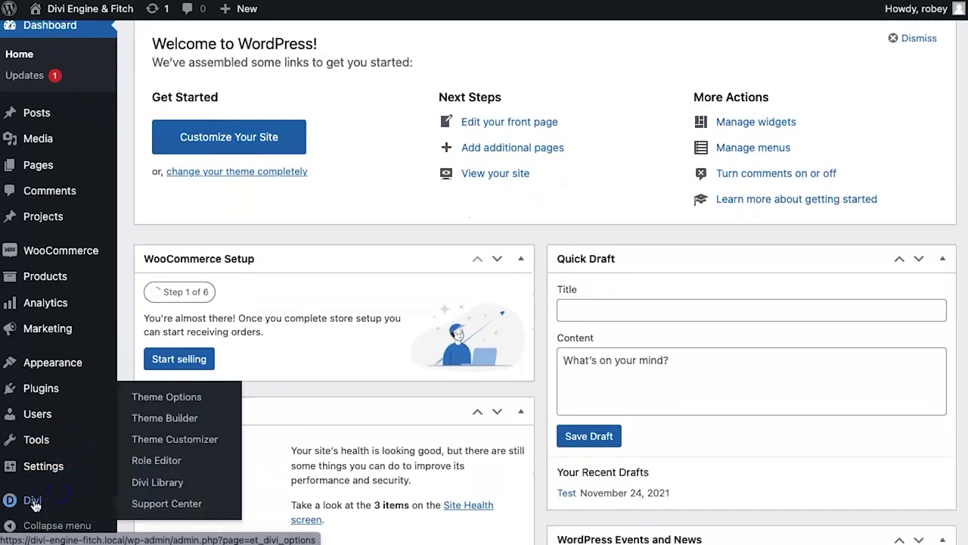
{"action": "left_click", "coordinate": [181, 418]}
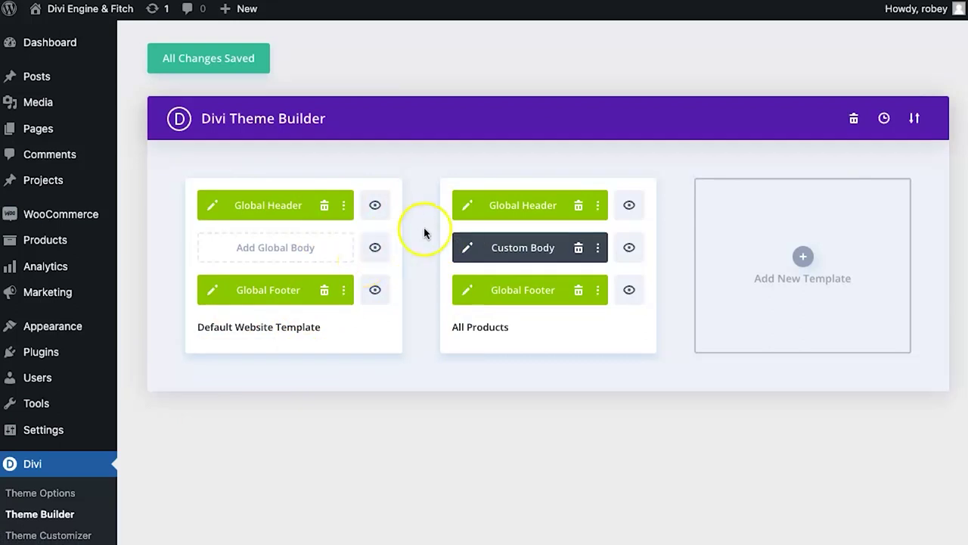
- Create a new theme builder template assigned to All Product Category Pages
{"action": "left_click", "coordinate": [811, 258]}
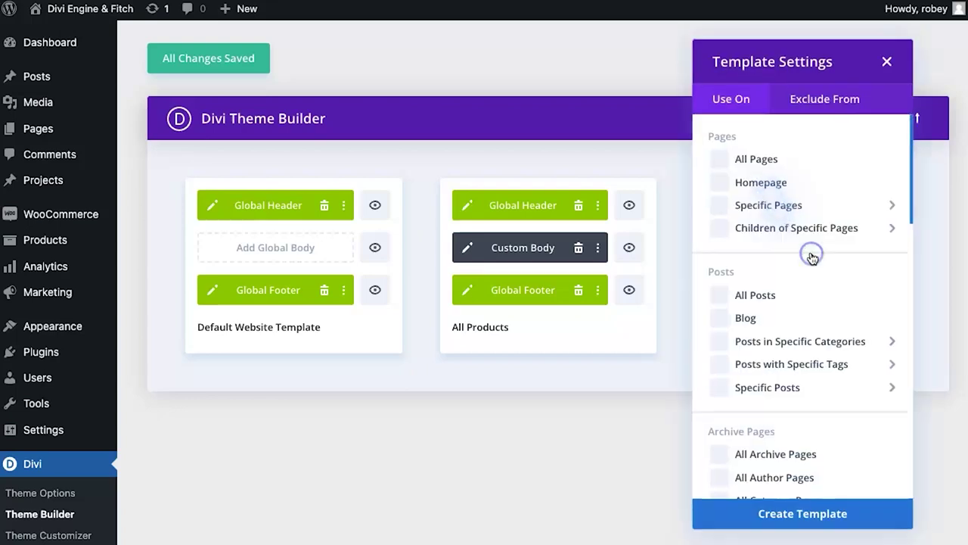
{"action": "mouse_move", "coordinate": [804, 292]}
{"action": "scroll", "coordinate": [801, 351], "scroll_direction": "down", "scroll_amount": 3}
{"action": "scroll", "coordinate": [802, 351], "scroll_direction": "down", "scroll_amount": 10}
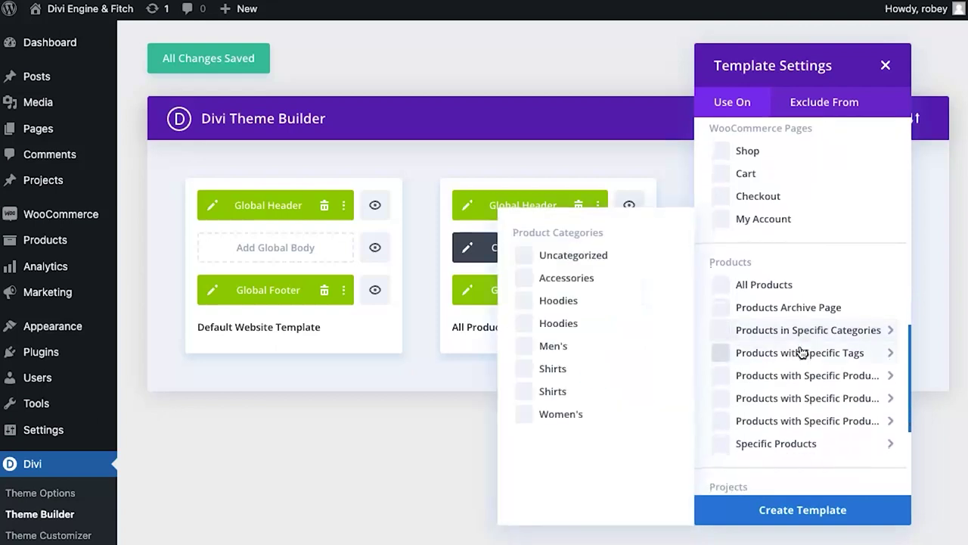
{"action": "mouse_move", "coordinate": [808, 352]}
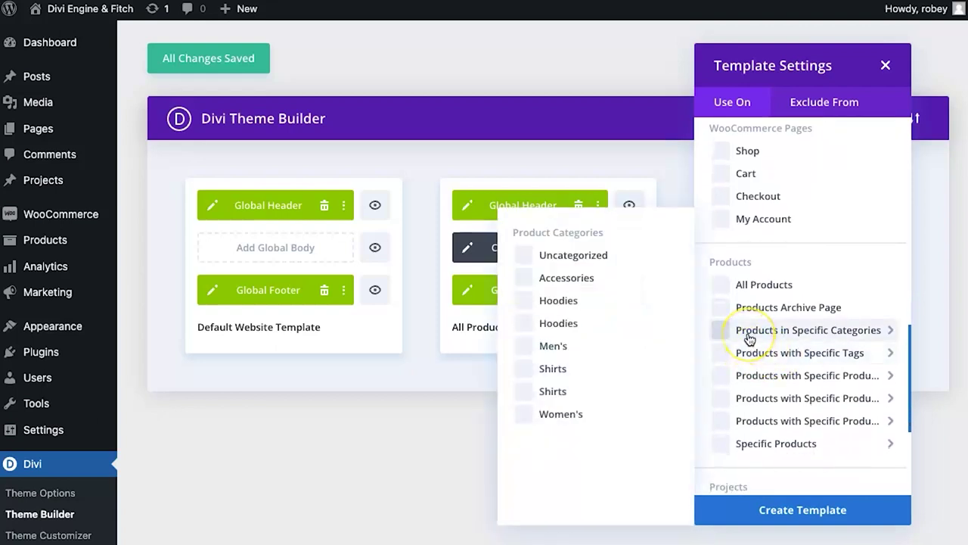
{"action": "scroll", "coordinate": [758, 439], "scroll_direction": "down", "scroll_amount": 5}
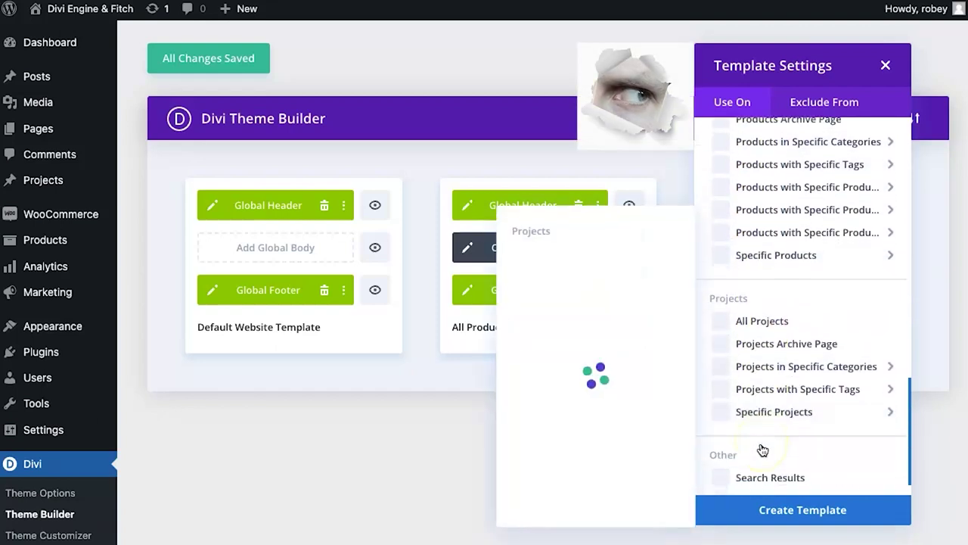
{"action": "scroll", "coordinate": [762, 447], "scroll_direction": "up", "scroll_amount": 8}
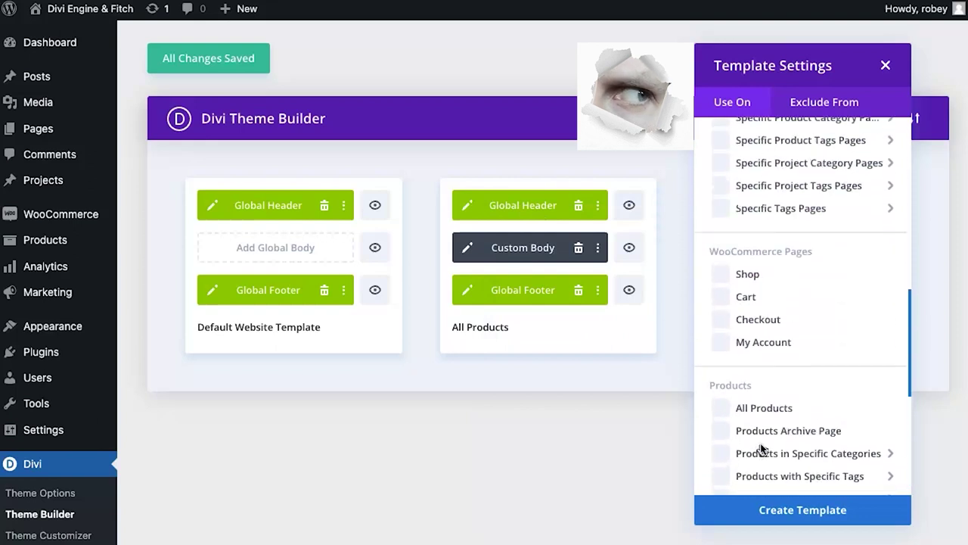
{"action": "scroll", "coordinate": [760, 448], "scroll_direction": "up", "scroll_amount": 4}
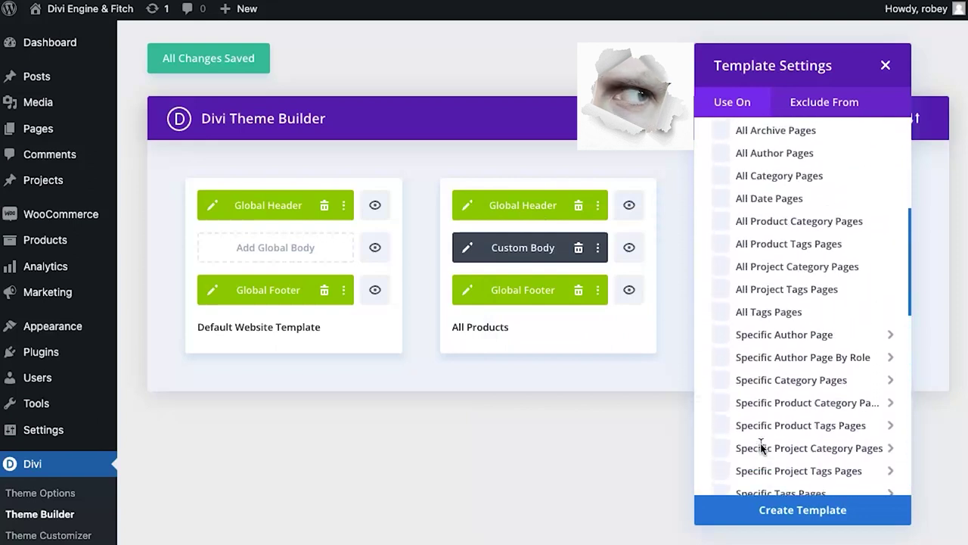
{"action": "left_click", "coordinate": [723, 224]}
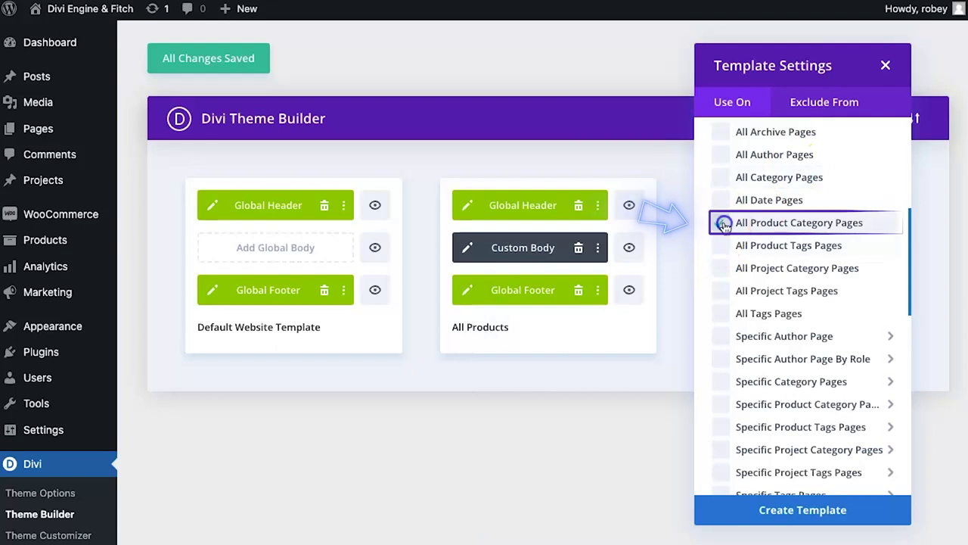
{"action": "scroll", "coordinate": [757, 227], "scroll_direction": "up", "scroll_amount": 1}
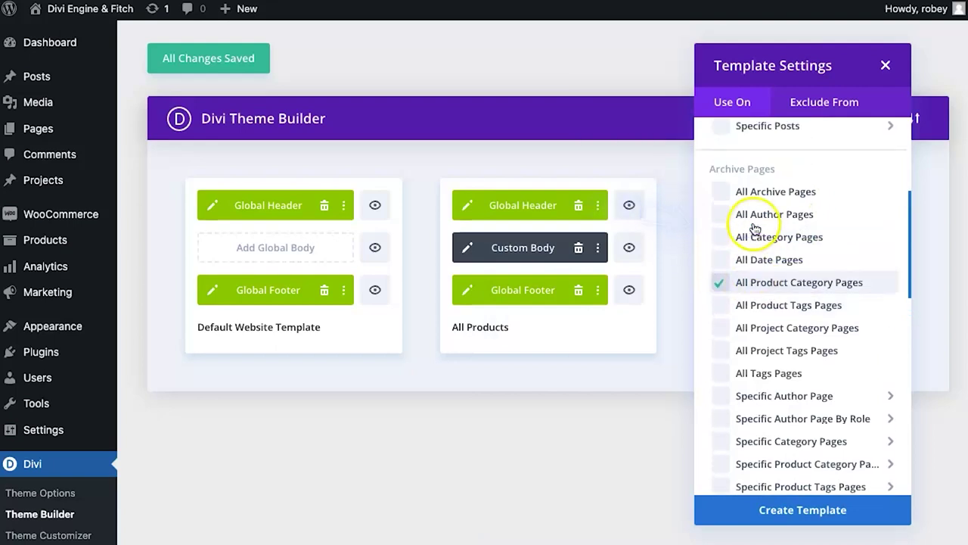
{"action": "left_click", "coordinate": [770, 511]}
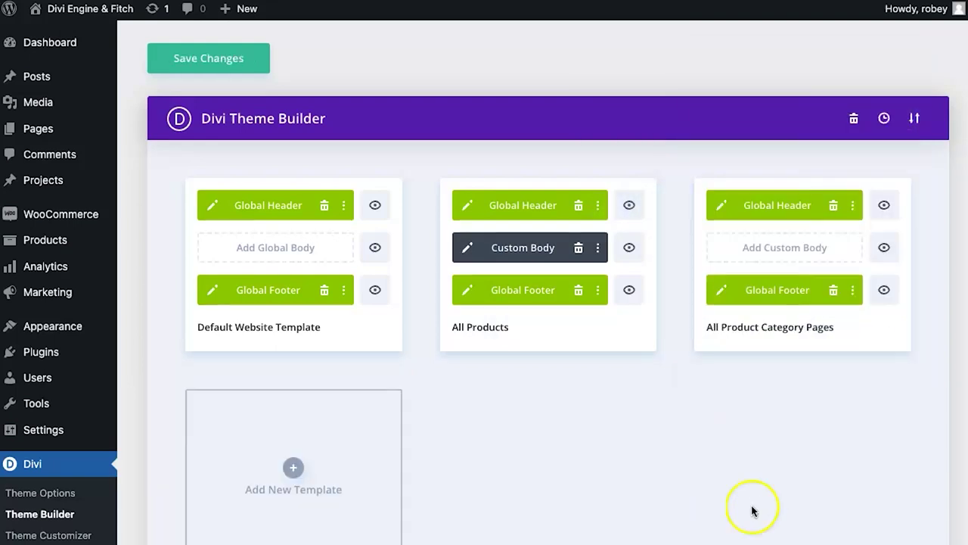
- Start building a custom body from scratch for the All Product Category Pages template
{"action": "left_click", "coordinate": [825, 248]}
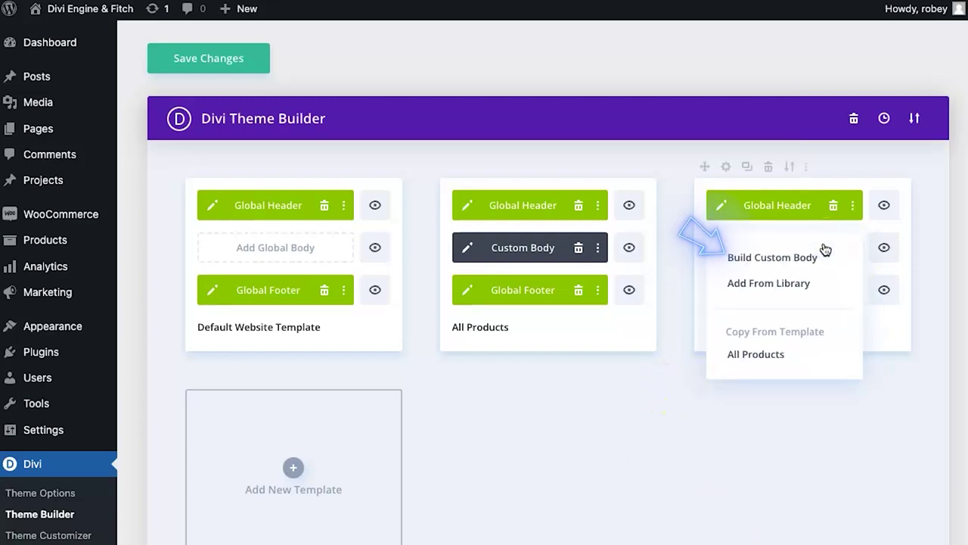
{"action": "left_click", "coordinate": [801, 258]}
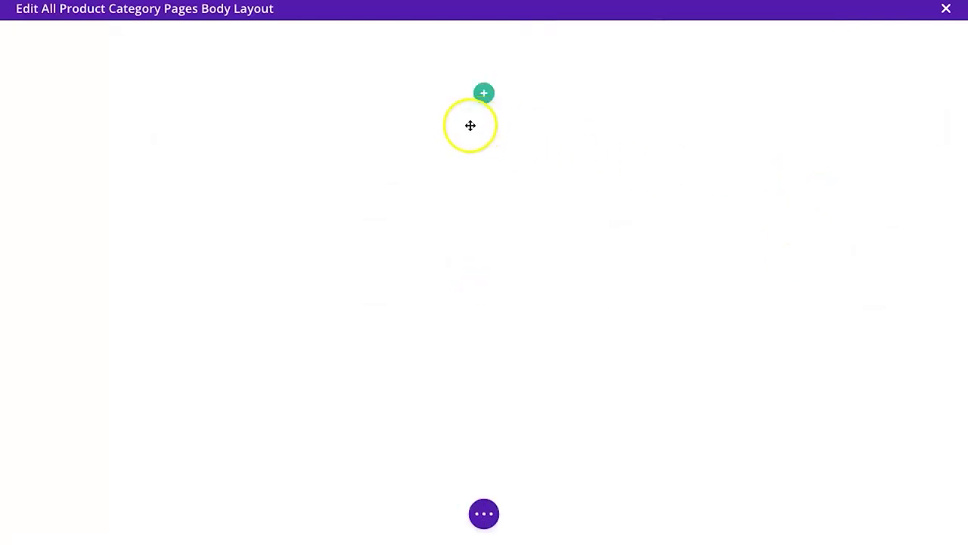
- Check the top of the Abercrombie & Fitch Men's Tops page and add a single-column row to the template's empty section
{"action": "mouse_move", "coordinate": [136, 60]}
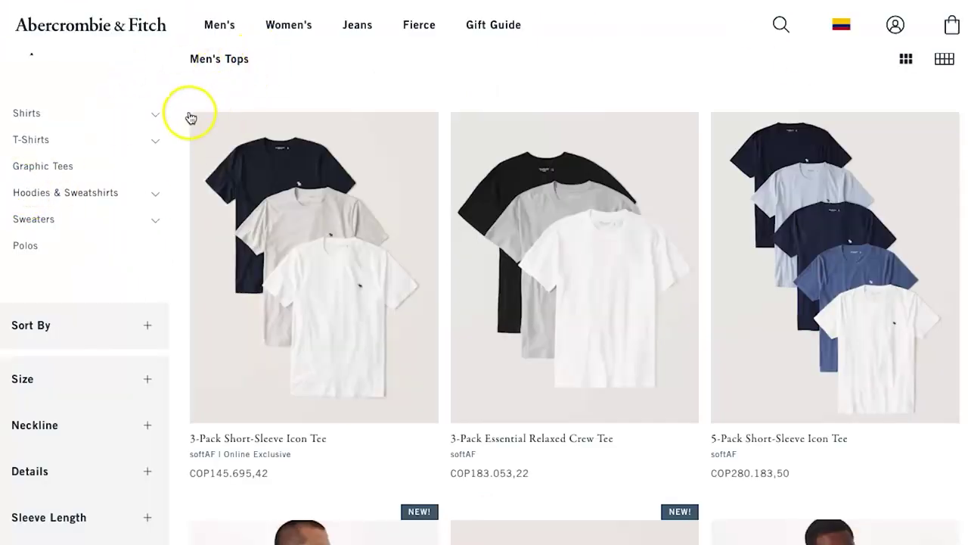
{"action": "scroll", "coordinate": [191, 118], "scroll_direction": "up", "scroll_amount": 3}
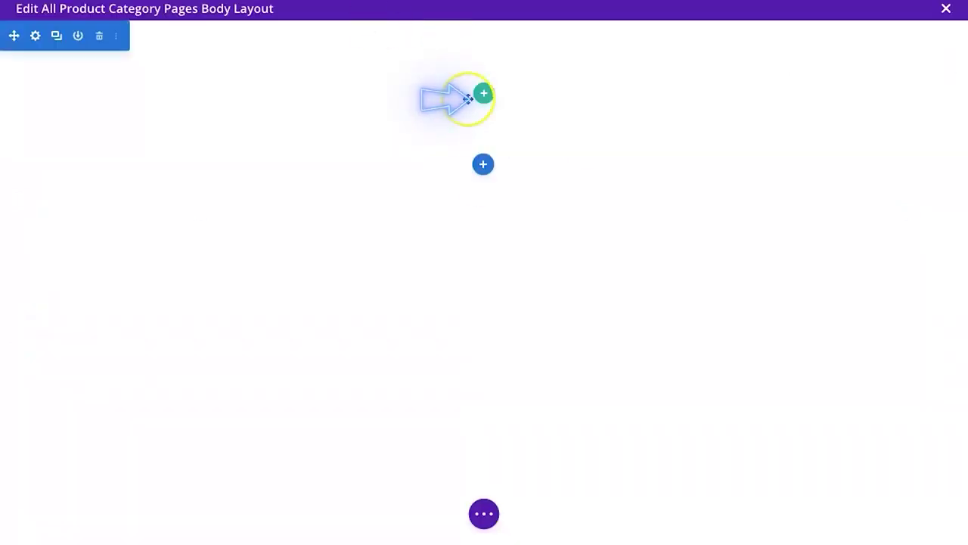
{"action": "left_click", "coordinate": [484, 98]}
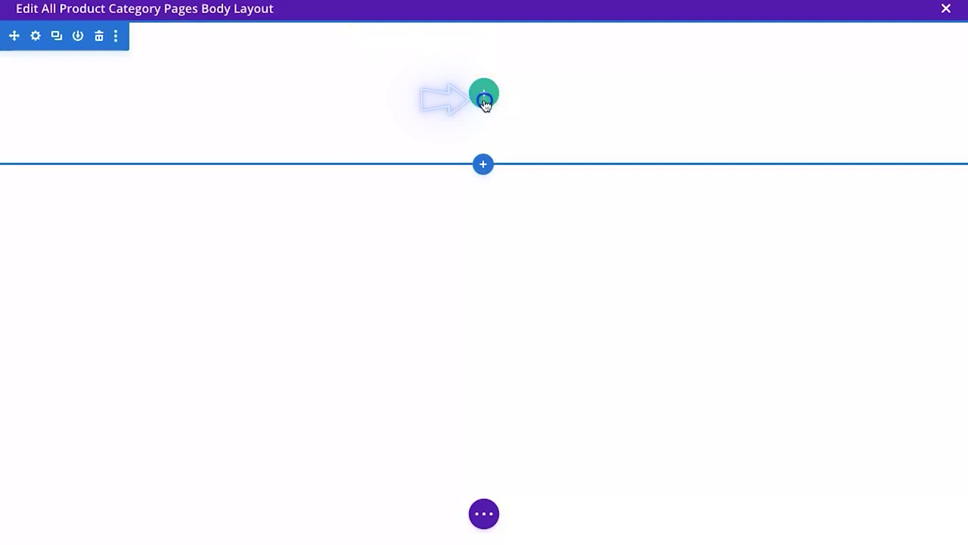
{"action": "left_click", "coordinate": [403, 209]}
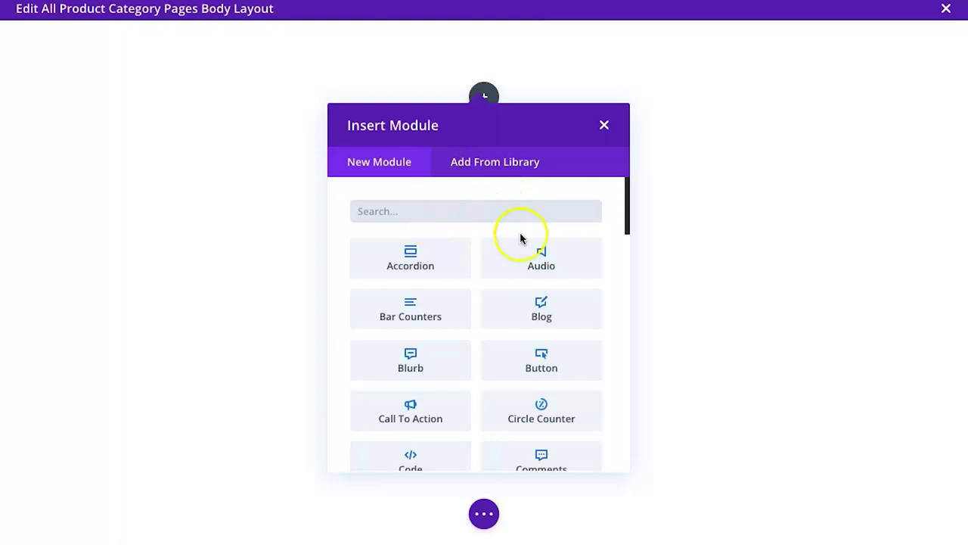
{"action": "left_click", "coordinate": [604, 126]}
- Set the row's width to 100% and its max width to 2560px
{"action": "left_click", "coordinate": [133, 75]}
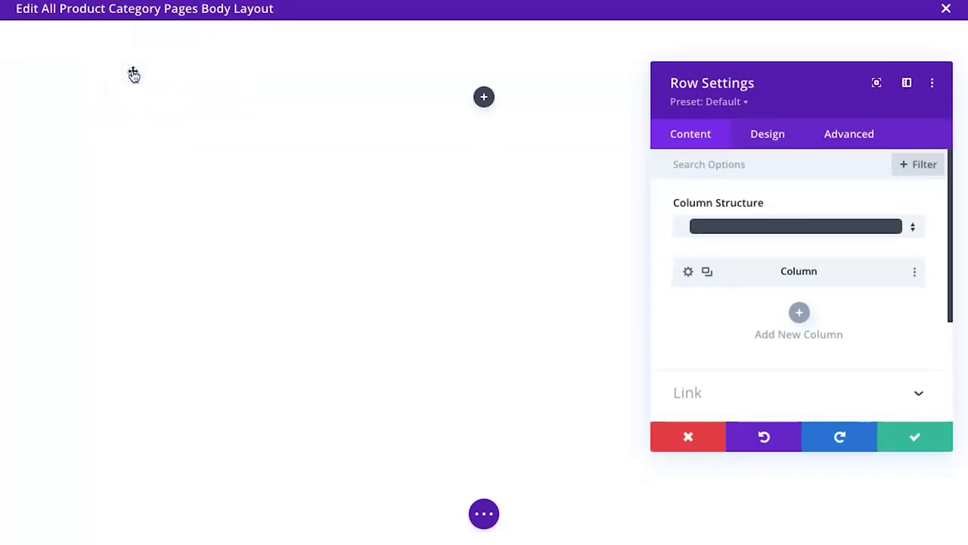
{"action": "left_click", "coordinate": [768, 134]}
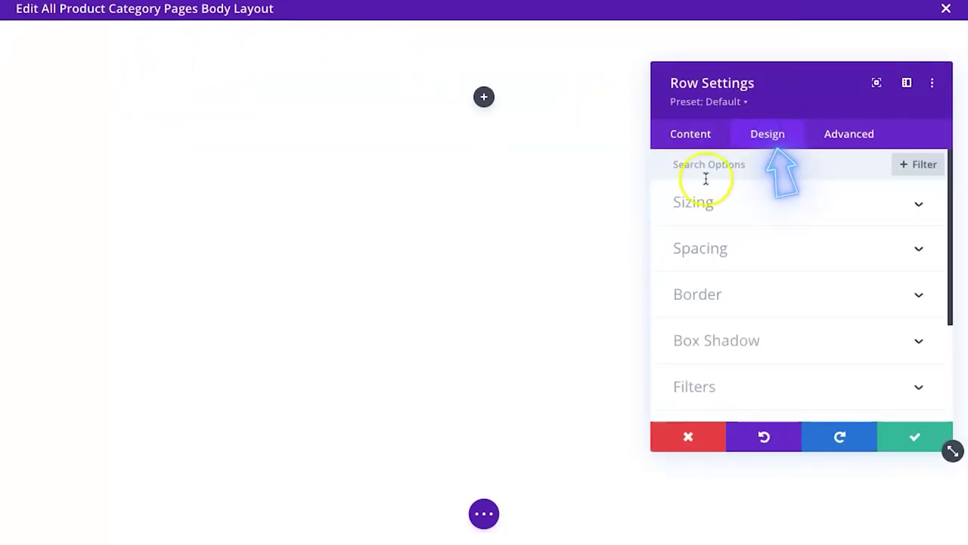
{"action": "left_click", "coordinate": [694, 201]}
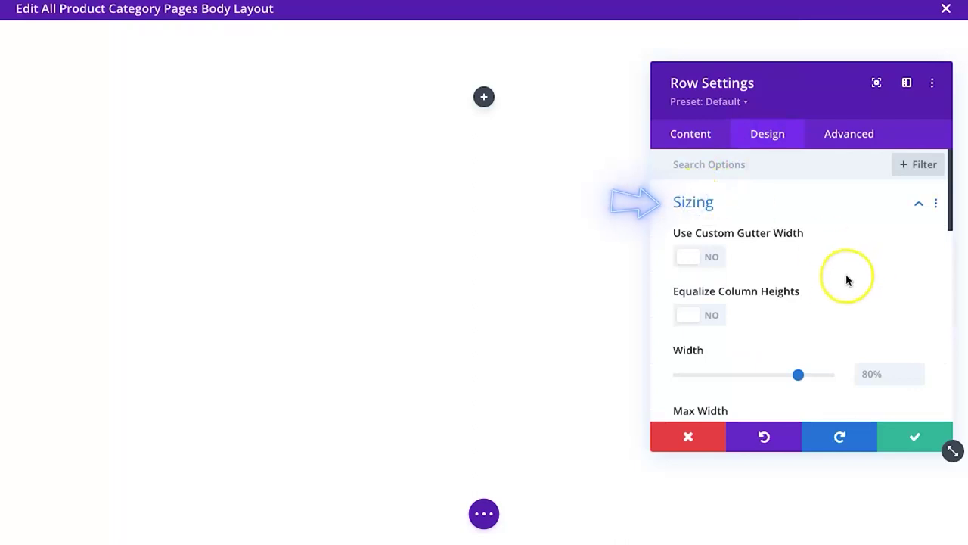
{"action": "left_click_drag", "start_coordinate": [819, 376], "coordinate": [854, 373]}
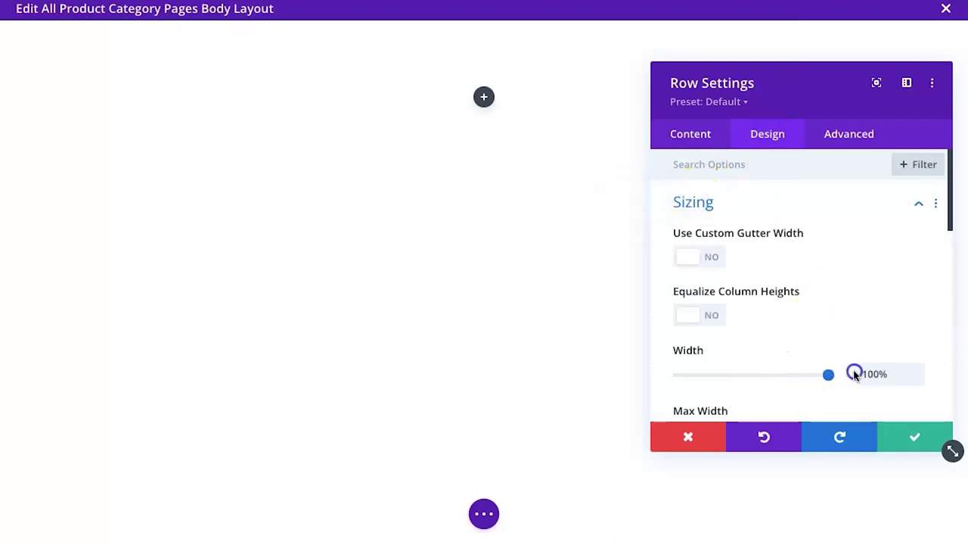
{"action": "scroll", "coordinate": [855, 374], "scroll_direction": "down", "scroll_amount": 3}
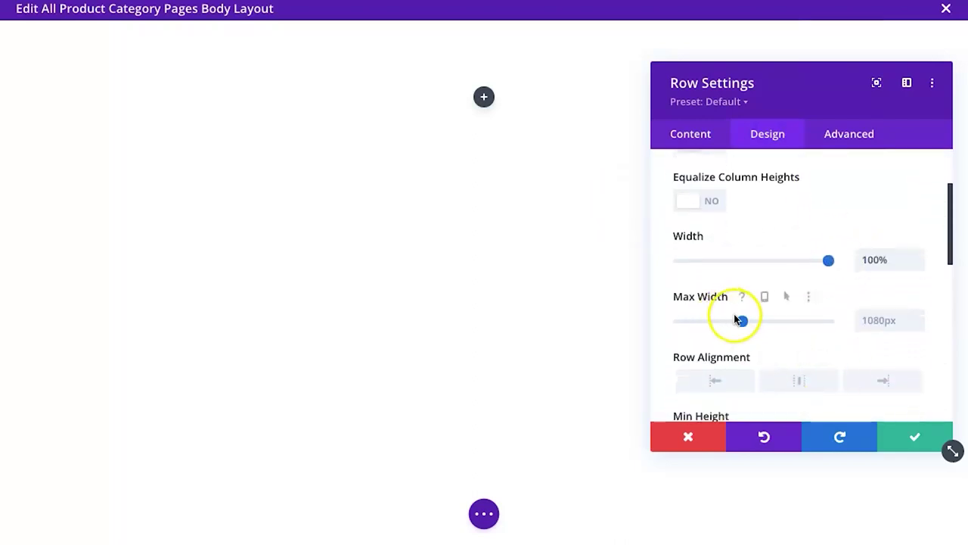
{"action": "left_click_drag", "start_coordinate": [742, 321], "coordinate": [795, 320]}
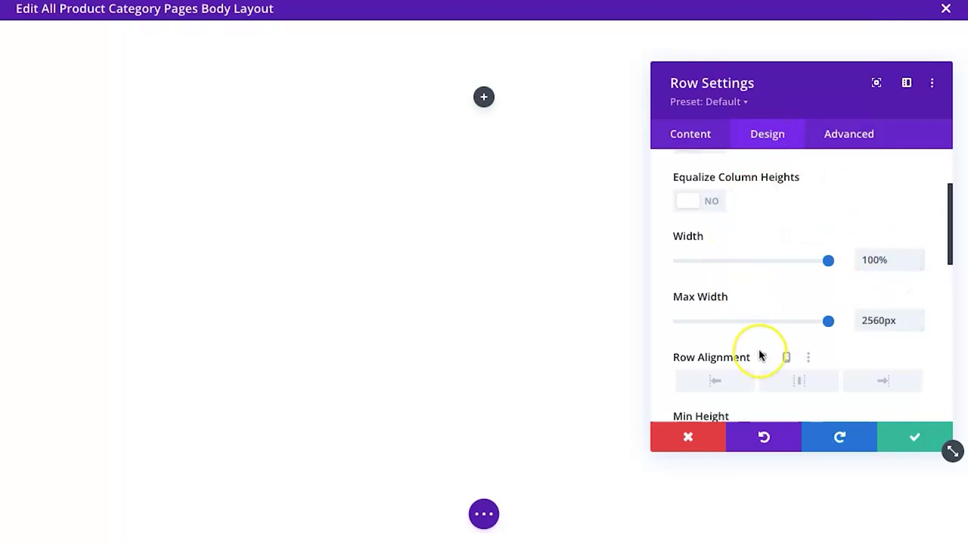
- Set the row's top padding to 10px and save the row settings
{"action": "scroll", "coordinate": [761, 355], "scroll_direction": "down", "scroll_amount": 5}
{"action": "left_click", "coordinate": [731, 410]}
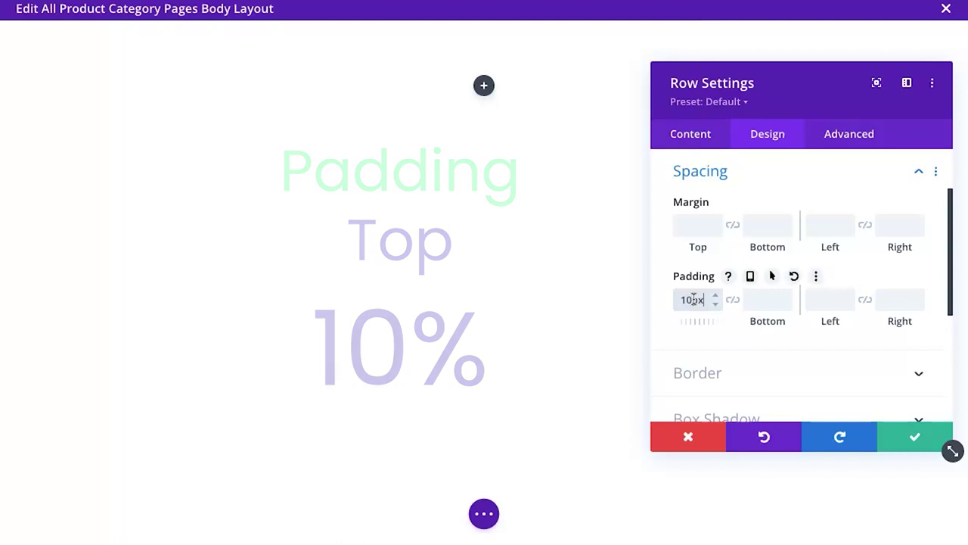
{"action": "left_click", "coordinate": [891, 441]}
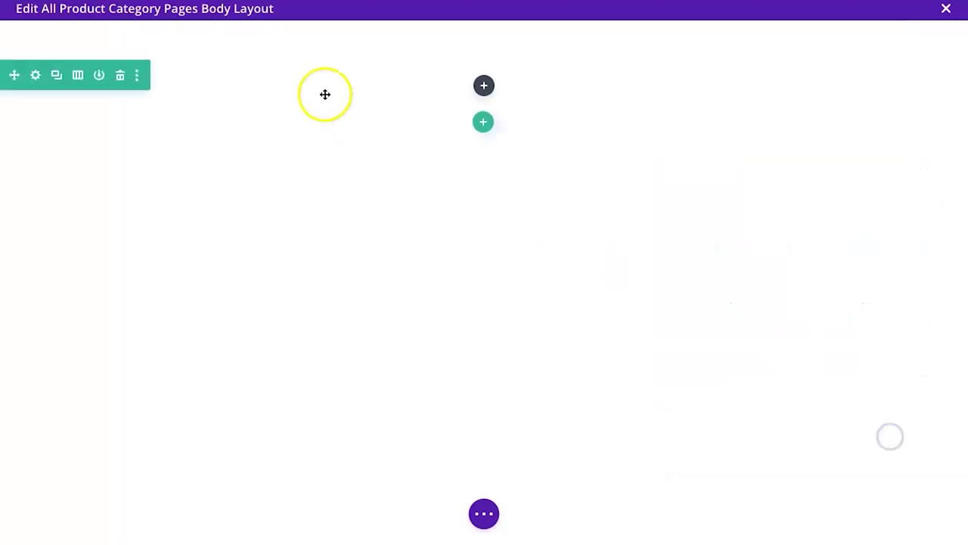
- Set the section's top padding to 0 and save the section settings
{"action": "left_click", "coordinate": [34, 33]}
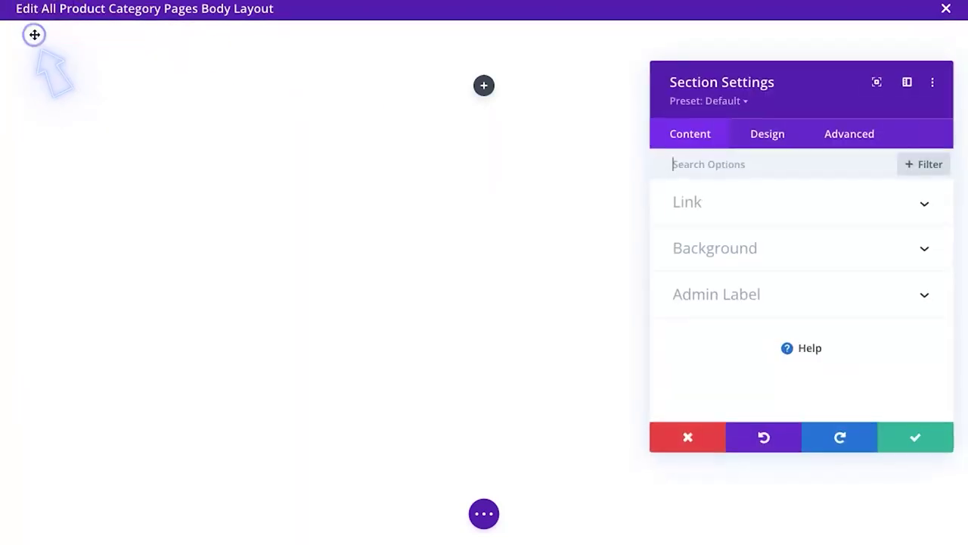
{"action": "left_click", "coordinate": [764, 140]}
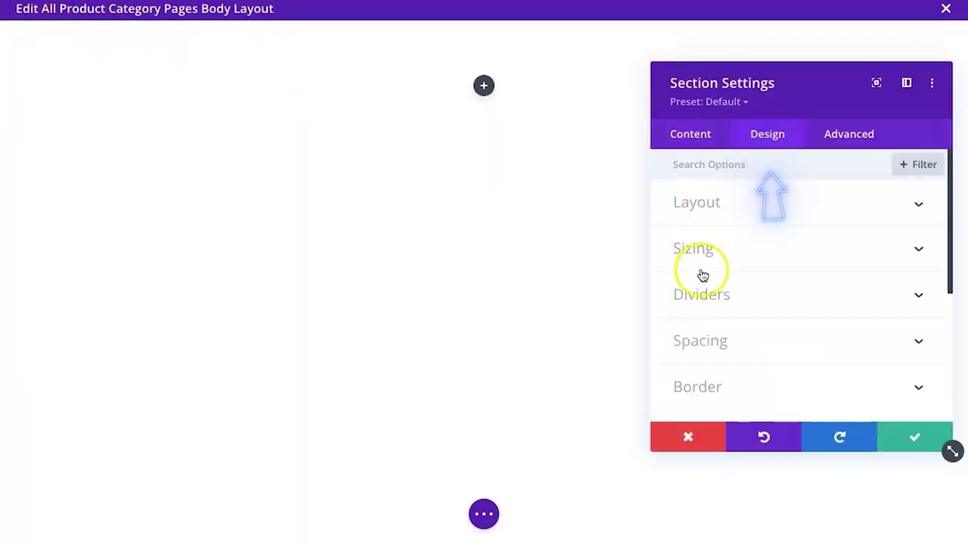
{"action": "left_click", "coordinate": [700, 340]}
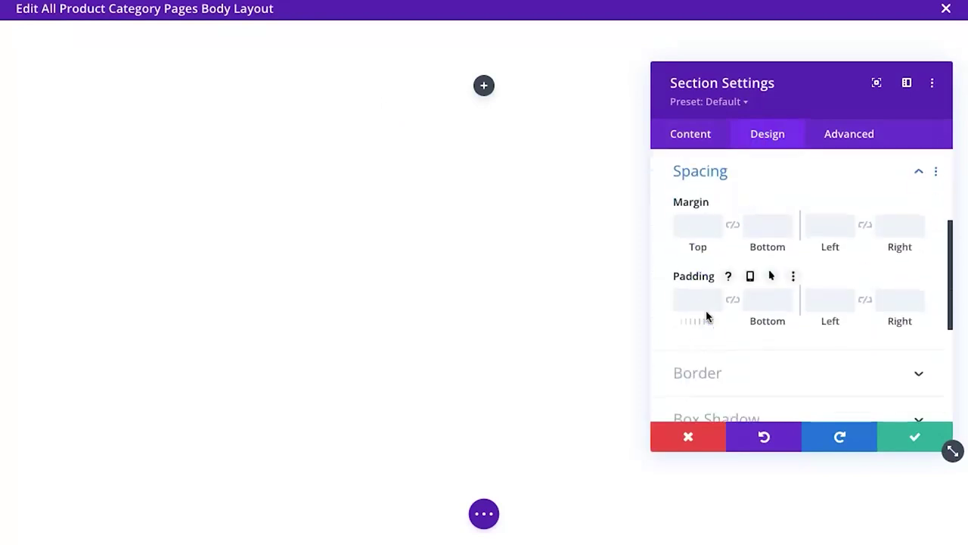
{"action": "left_click", "coordinate": [696, 300]}
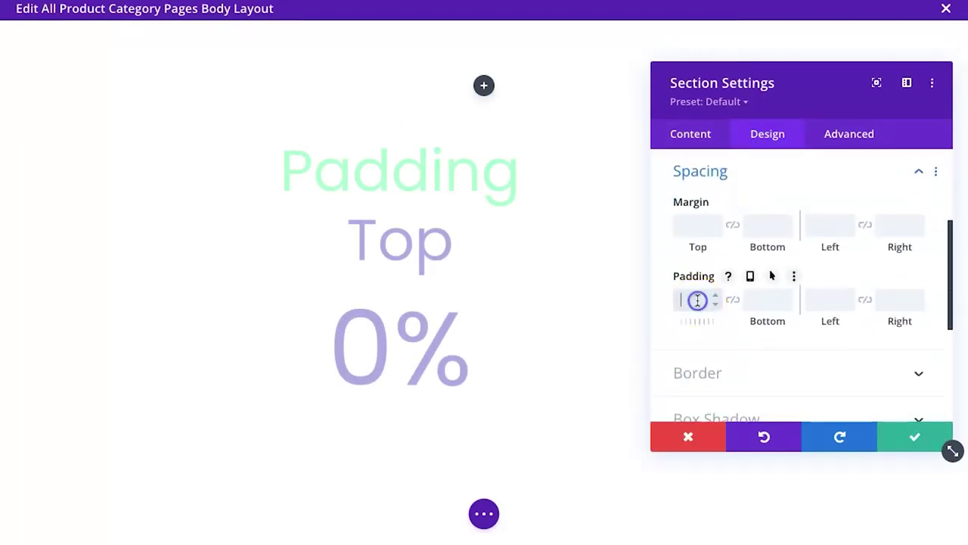
{"action": "left_click", "coordinate": [892, 434]}
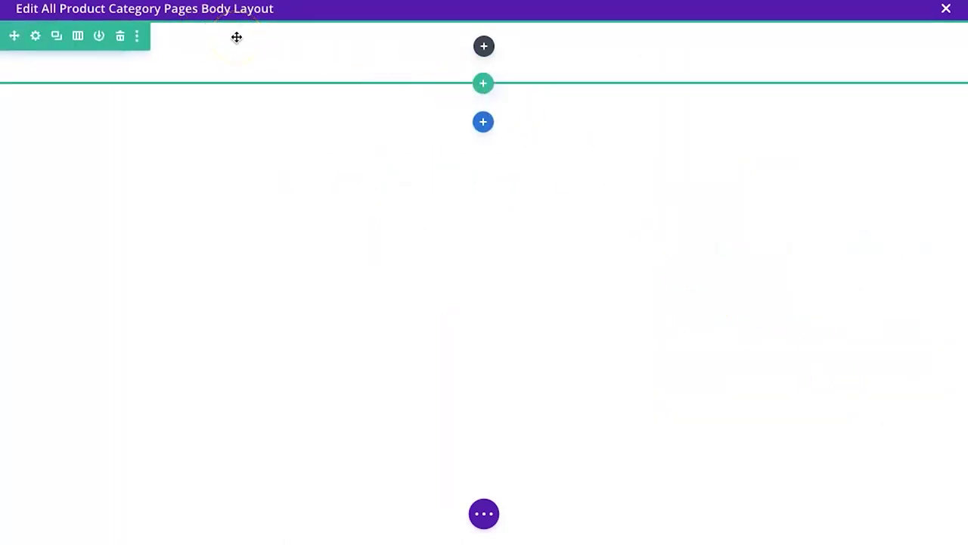
{"action": "left_click", "coordinate": [485, 46]}
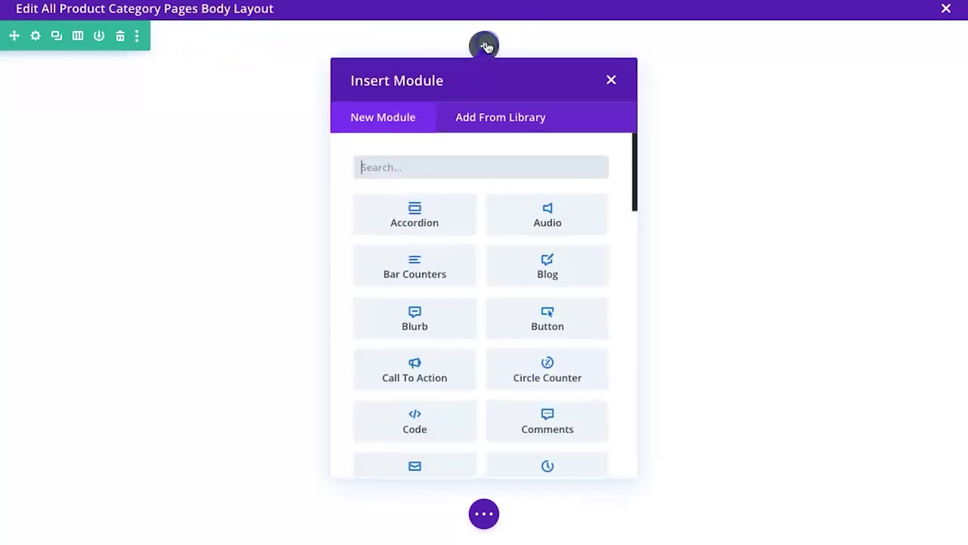
{"action": "left_click", "coordinate": [607, 78]}
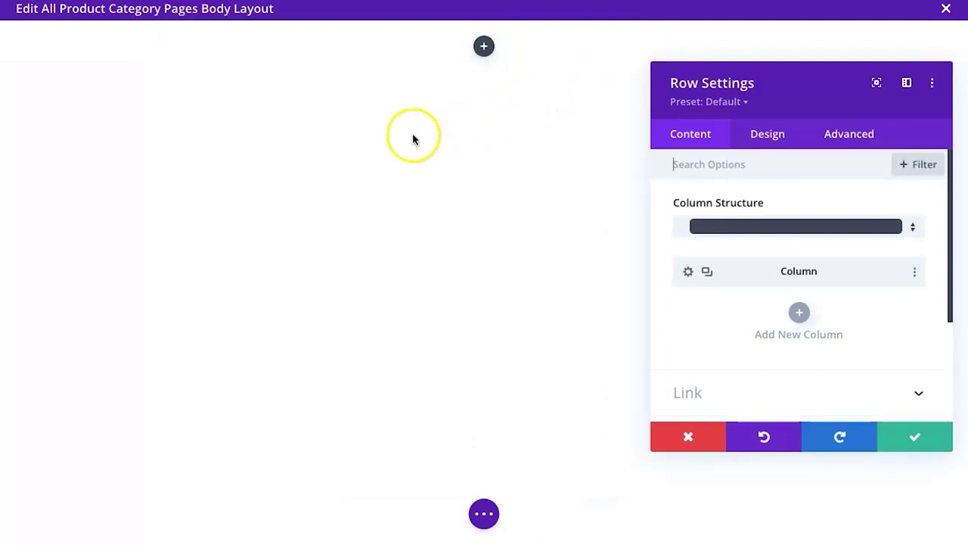
{"action": "left_click", "coordinate": [711, 437]}
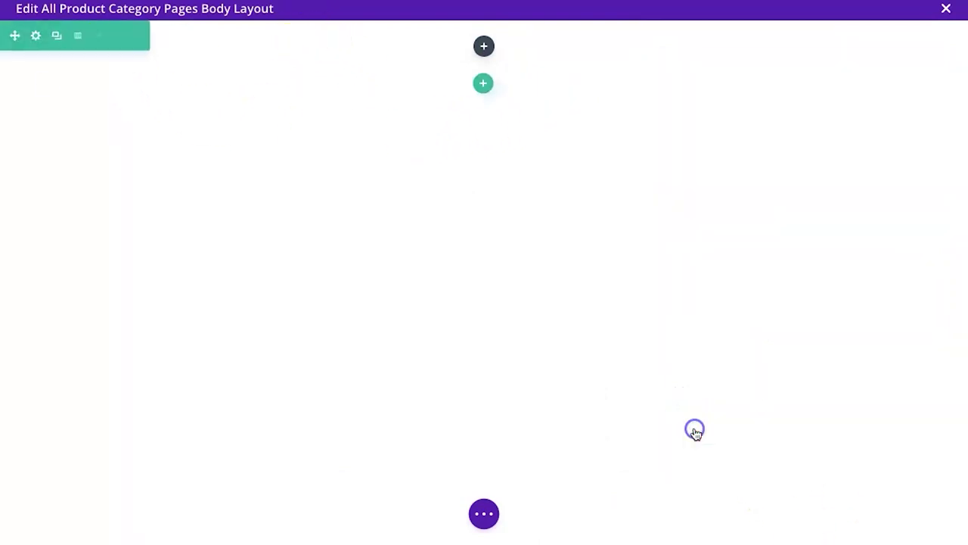
- Give the row a light grey background color from the saved color swatches
{"action": "left_click", "coordinate": [35, 41]}
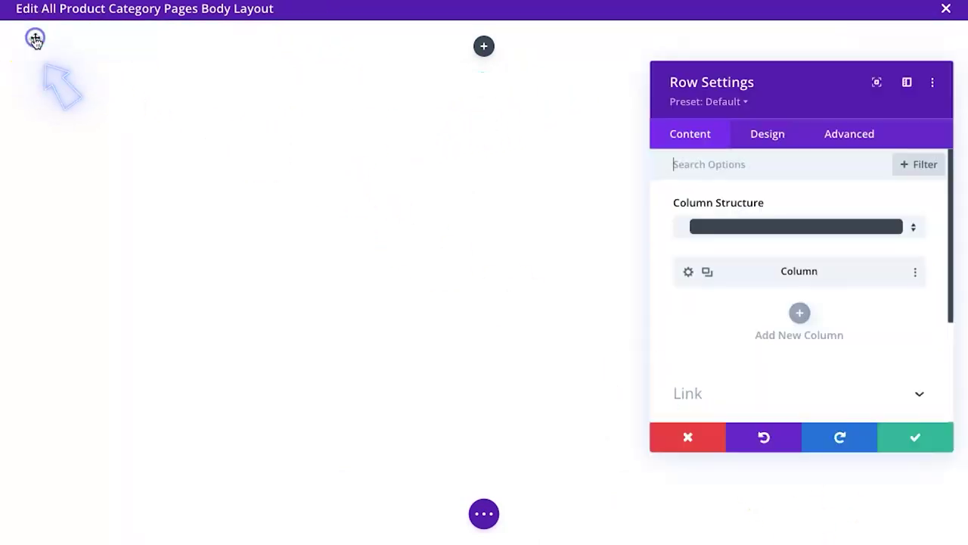
{"action": "left_click", "coordinate": [763, 134]}
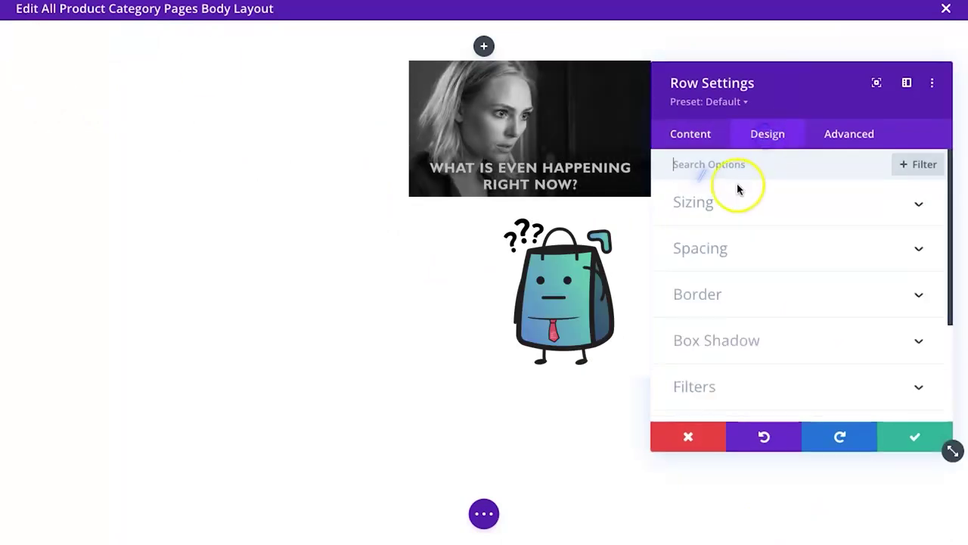
{"action": "left_click", "coordinate": [695, 132]}
{"action": "scroll", "coordinate": [783, 348], "scroll_direction": "down", "scroll_amount": 2}
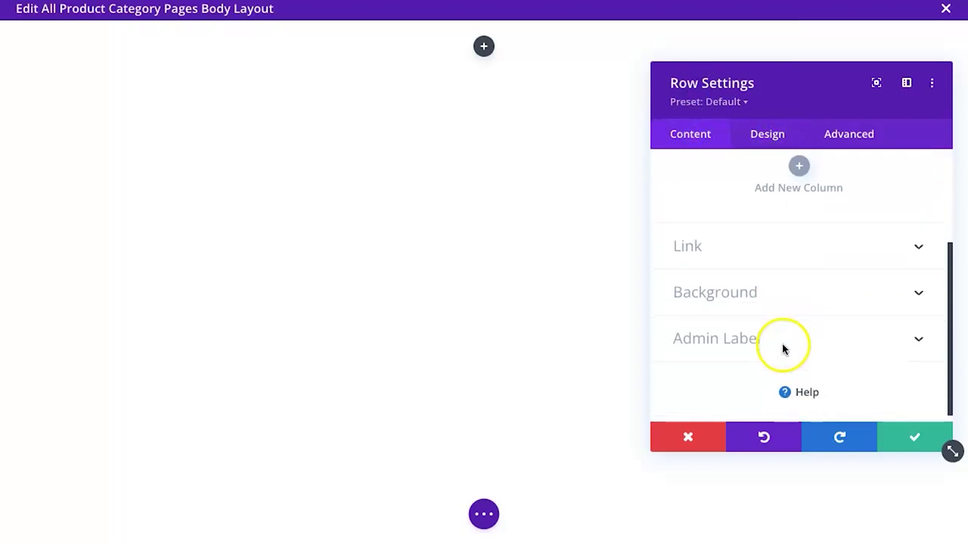
{"action": "left_click", "coordinate": [781, 302]}
{"action": "scroll", "coordinate": [783, 303], "scroll_direction": "down", "scroll_amount": 1}
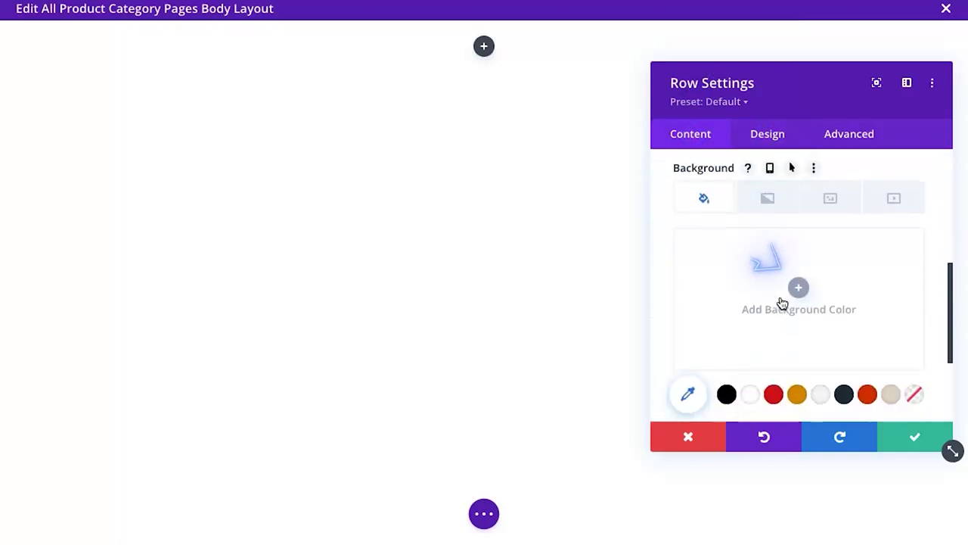
{"action": "left_click", "coordinate": [817, 390]}
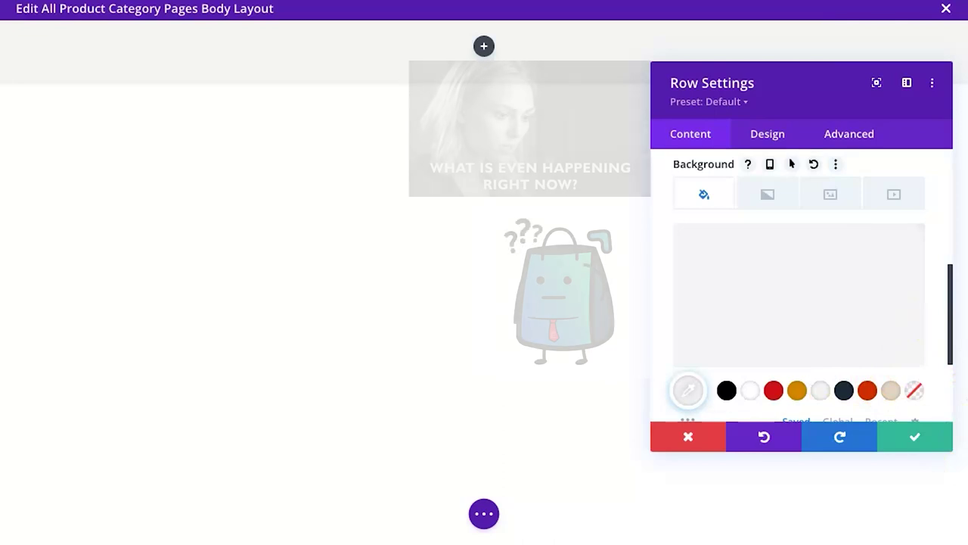
- Link the row's top and bottom padding so both are 10px, and save the row settings
{"action": "left_click", "coordinate": [767, 134]}
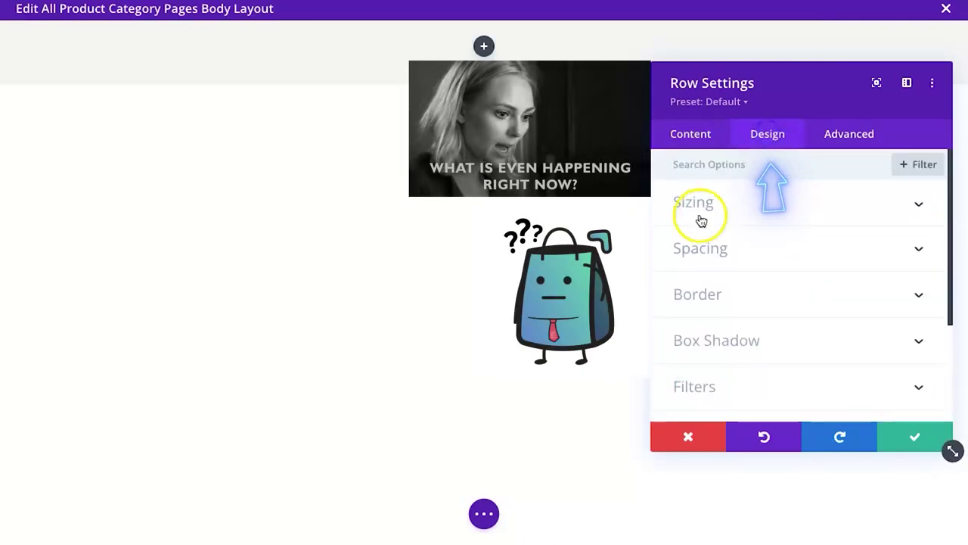
{"action": "left_click", "coordinate": [694, 253]}
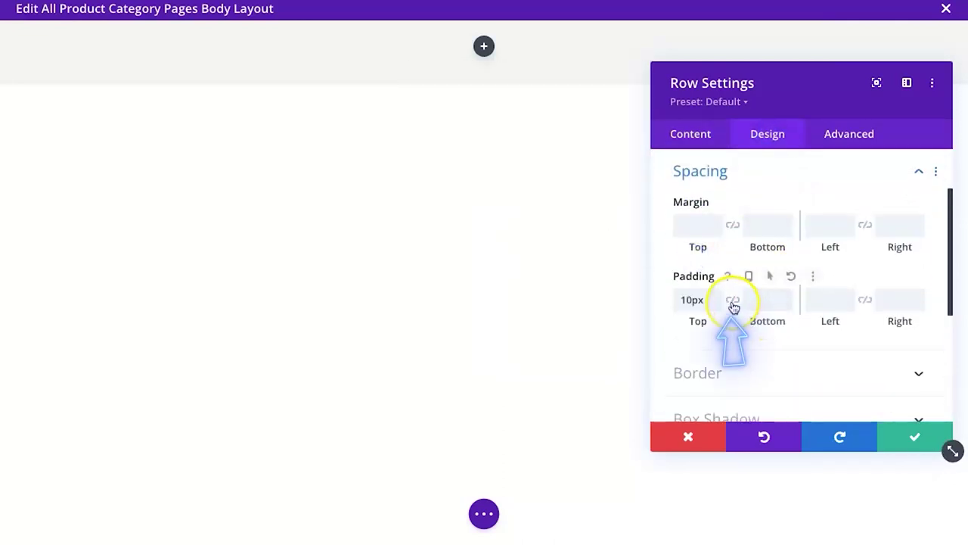
{"action": "left_click", "coordinate": [732, 299]}
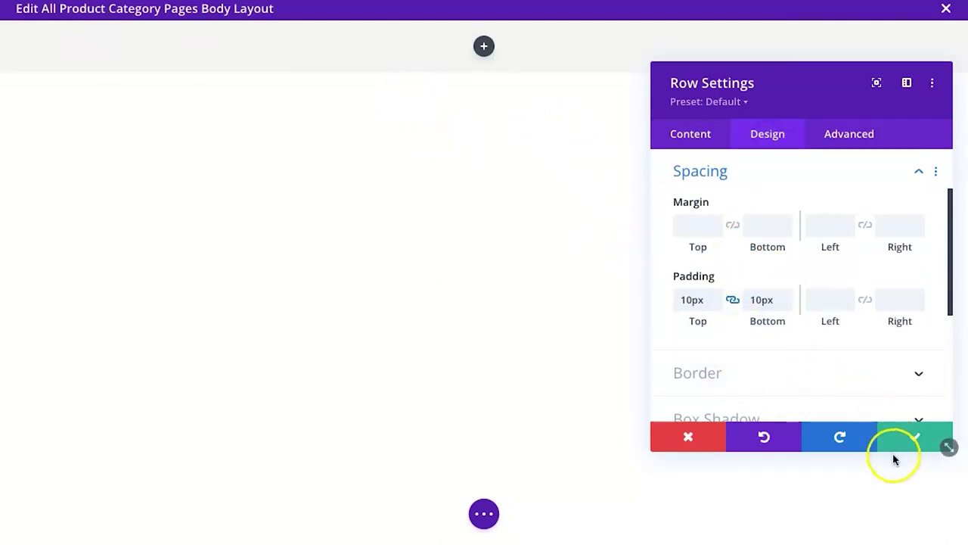
{"action": "left_click", "coordinate": [915, 437]}
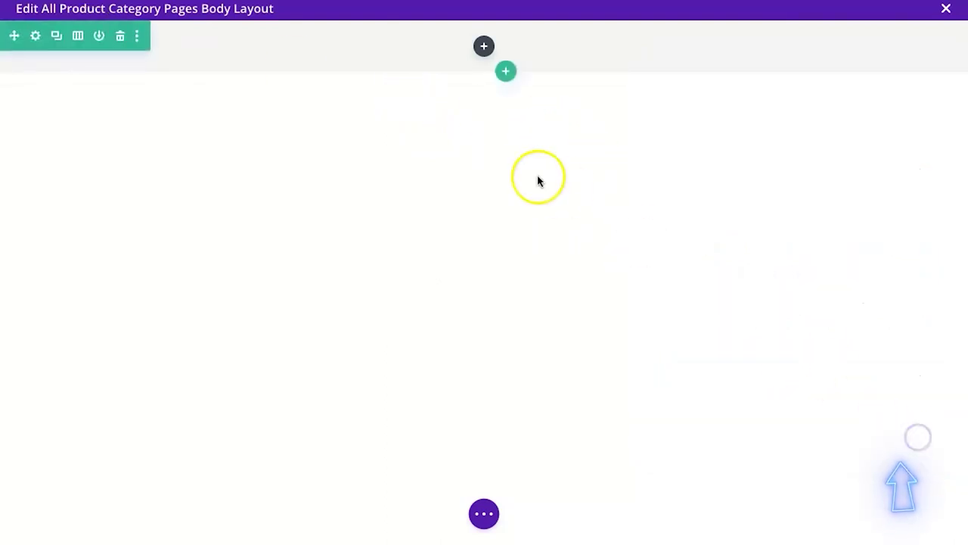
- Find the Woo Breadcrumb module and insert it into the grey row
{"action": "left_click", "coordinate": [484, 47]}
{"action": "type", "text": "b"}
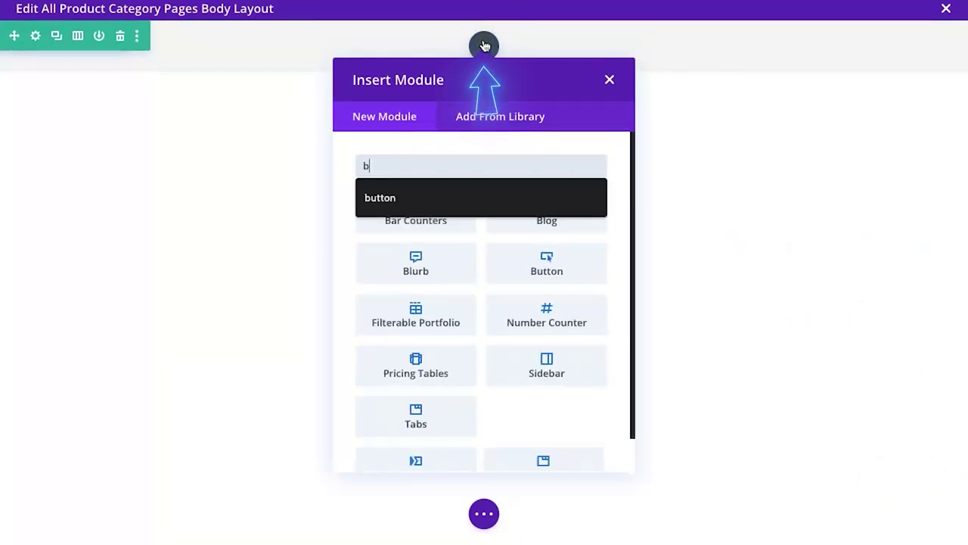
{"action": "type", "text": "readcr"}
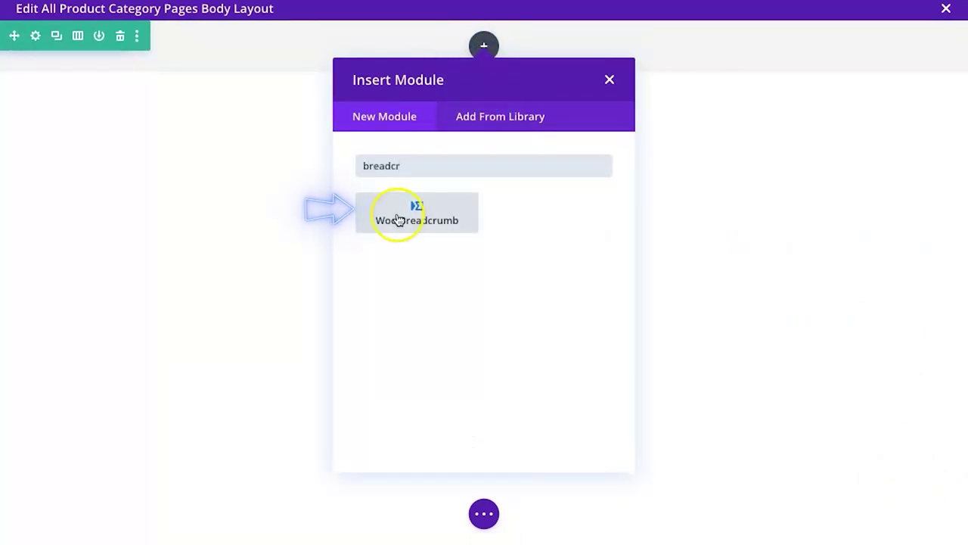
{"action": "left_click", "coordinate": [395, 227]}
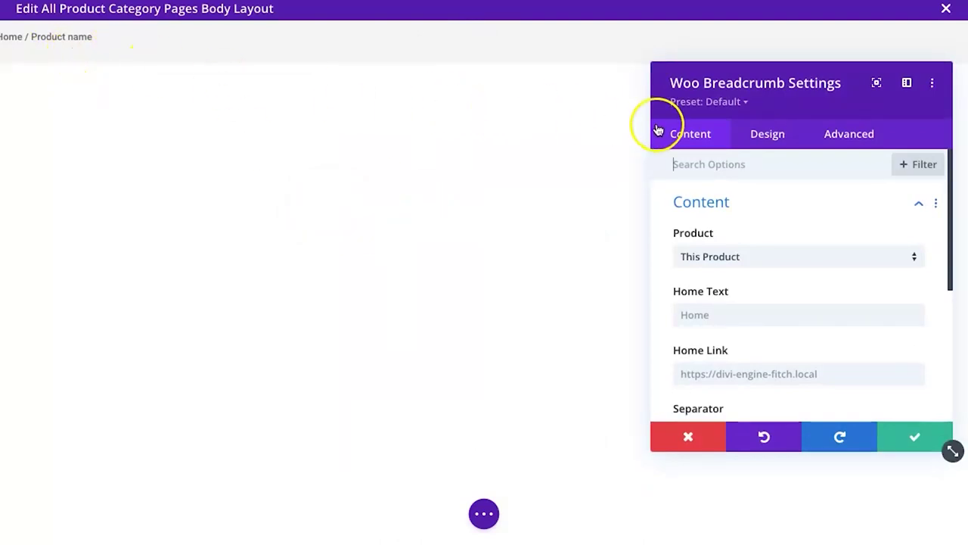
- Set the breadcrumb separator to ">" in the Woo Breadcrumb module
{"action": "left_click", "coordinate": [753, 111]}
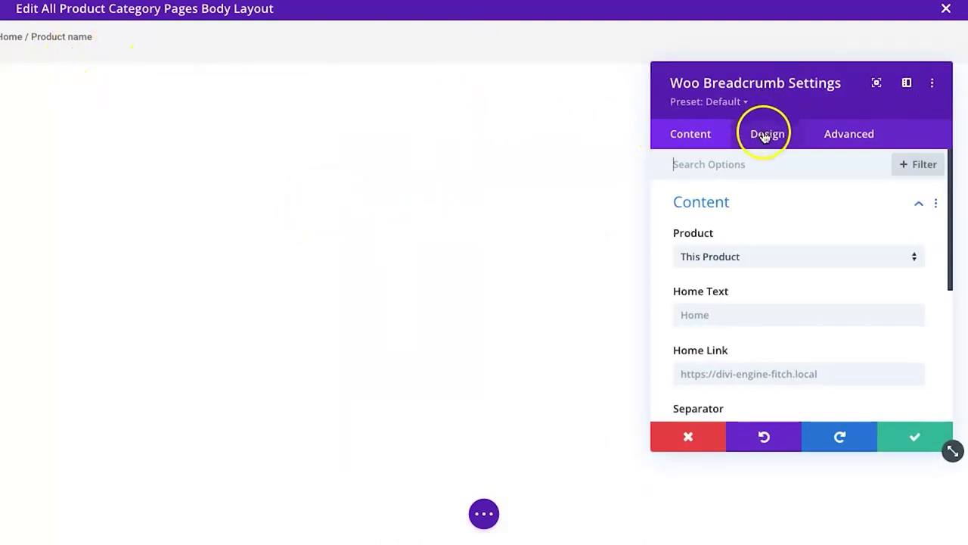
{"action": "scroll", "coordinate": [719, 377], "scroll_direction": "down", "scroll_amount": 2}
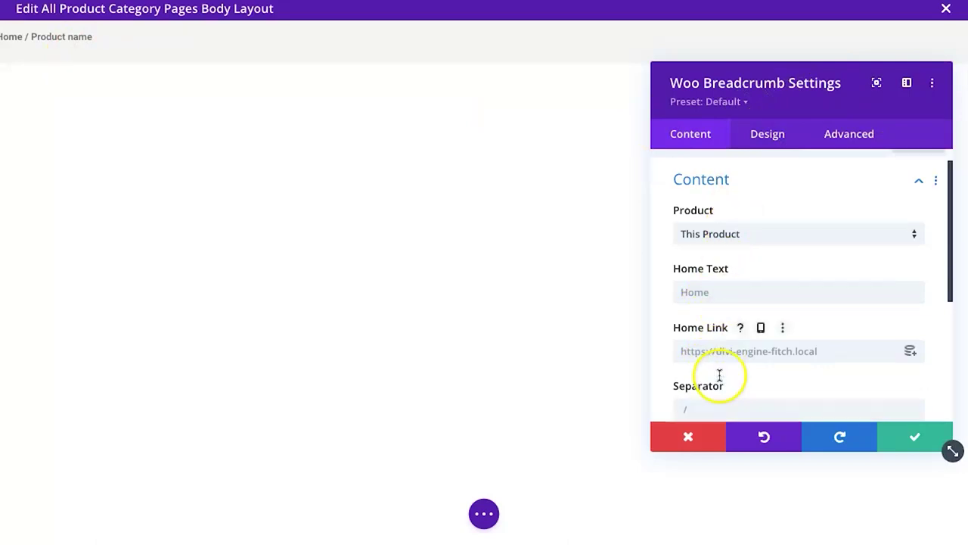
{"action": "left_click", "coordinate": [713, 286]}
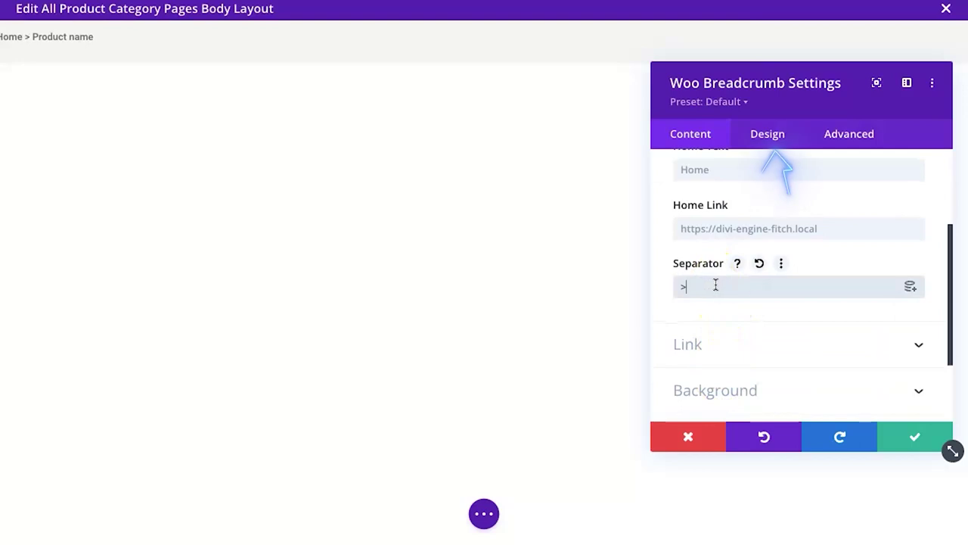
- Set the breadcrumb text's font weight to Light
{"action": "left_click", "coordinate": [768, 134]}
{"action": "left_click", "coordinate": [696, 134]}
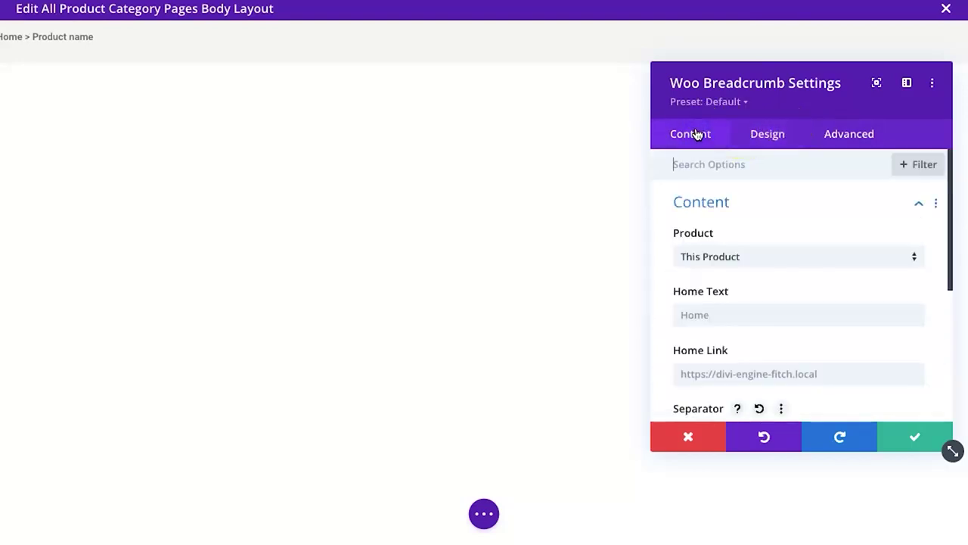
{"action": "left_click", "coordinate": [764, 133]}
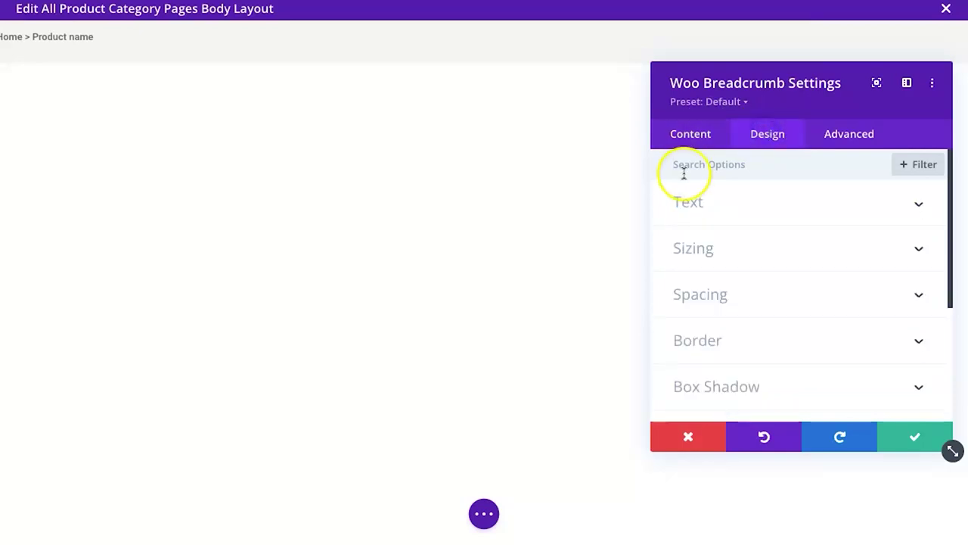
{"action": "left_click", "coordinate": [713, 218]}
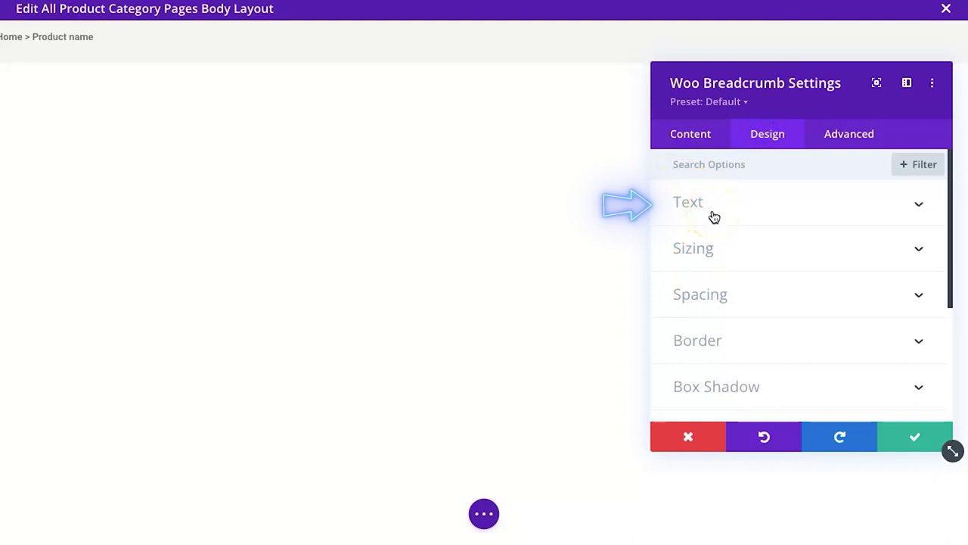
{"action": "left_click", "coordinate": [714, 217]}
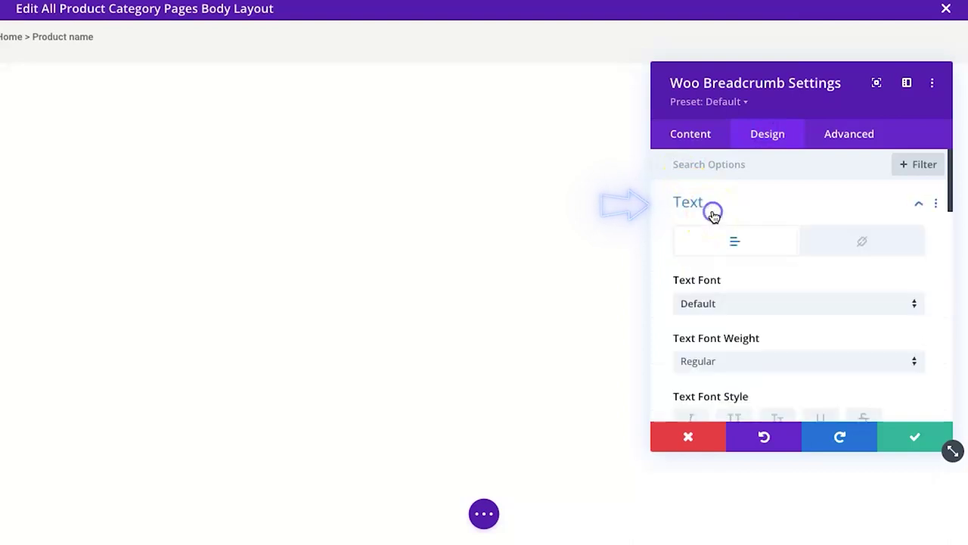
{"action": "left_click", "coordinate": [706, 361]}
{"action": "left_click", "coordinate": [707, 357]}
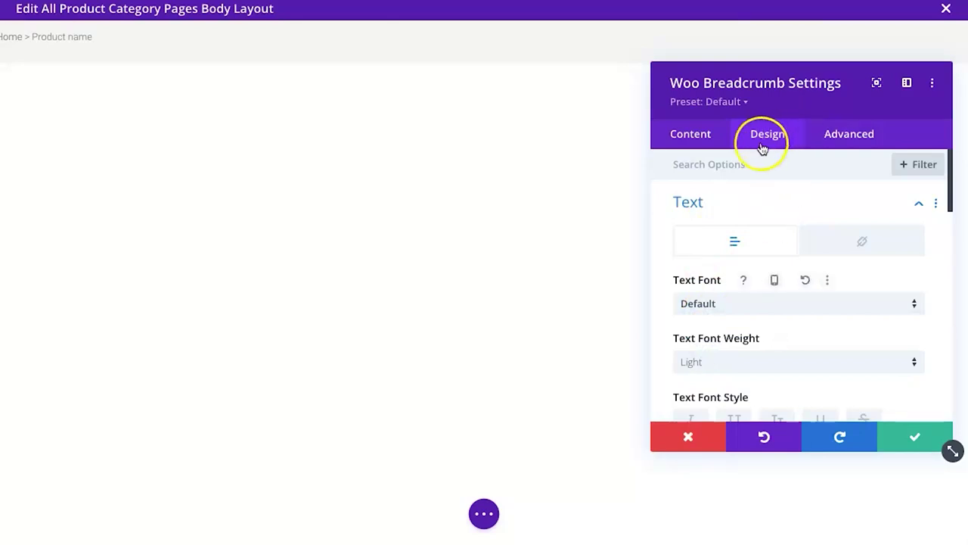
- Give the breadcrumb module linked 0px top and bottom margins and 5% left padding, and save the module settings
{"action": "scroll", "coordinate": [758, 205], "scroll_direction": "down", "scroll_amount": 10}
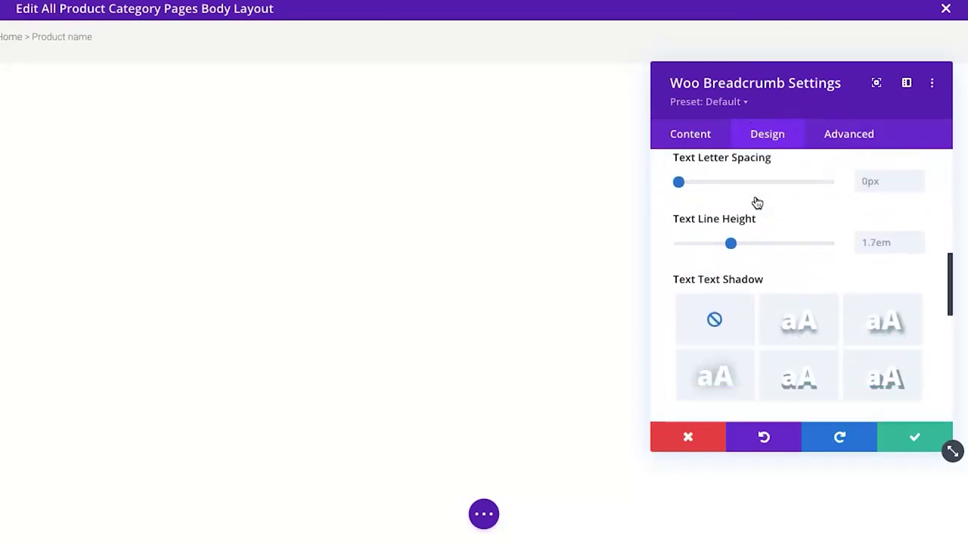
{"action": "left_click", "coordinate": [724, 253]}
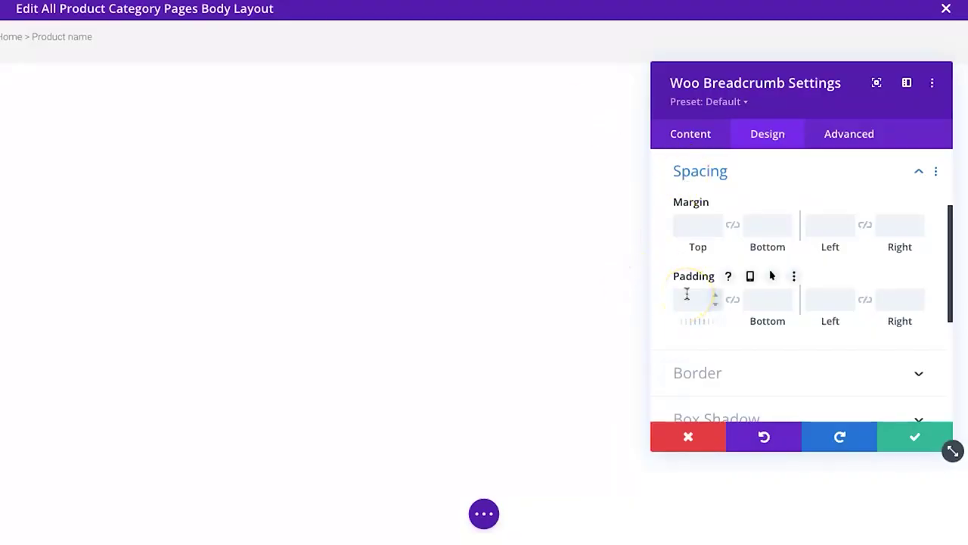
{"action": "left_click_drag", "start_coordinate": [728, 227], "coordinate": [708, 225]}
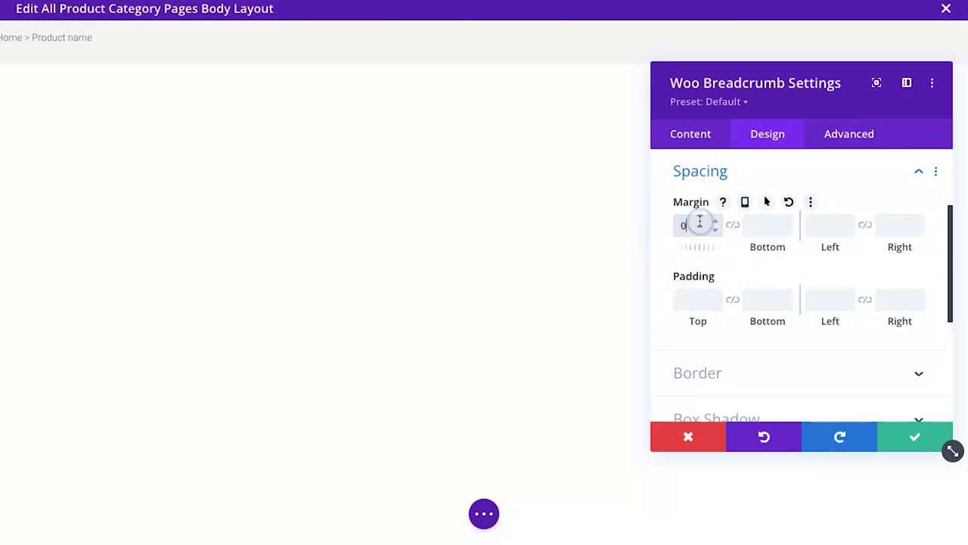
{"action": "left_click", "coordinate": [733, 225]}
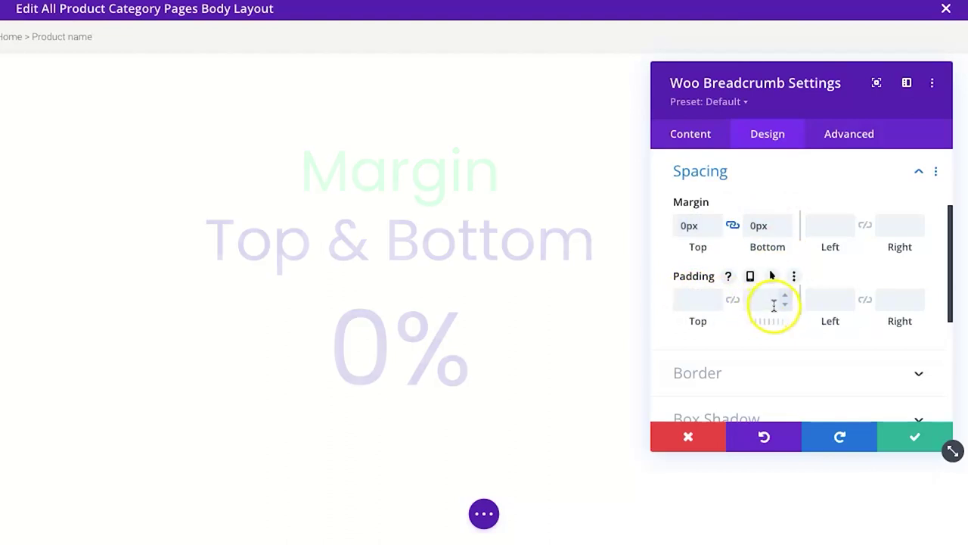
{"action": "left_click", "coordinate": [814, 297]}
{"action": "type", "text": "5%"}
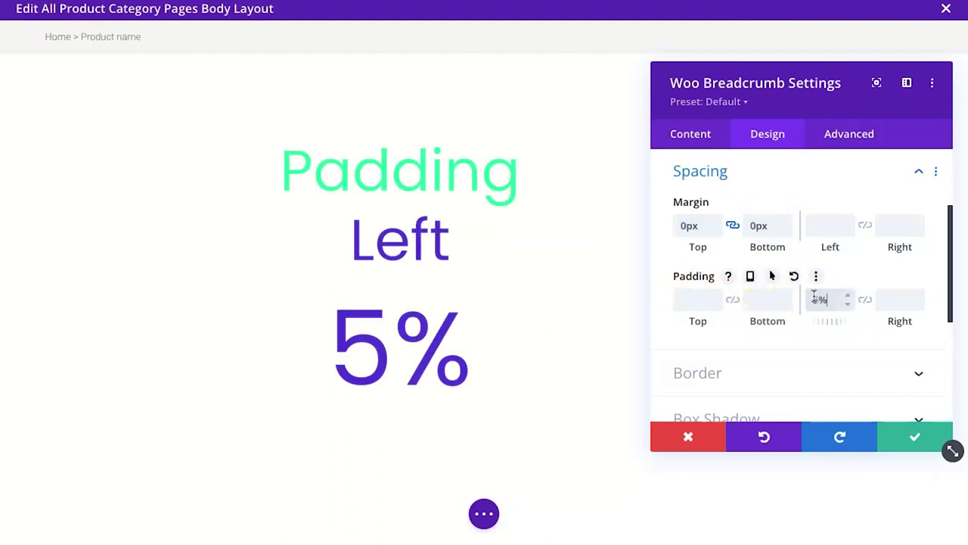
{"action": "left_click", "coordinate": [887, 444]}
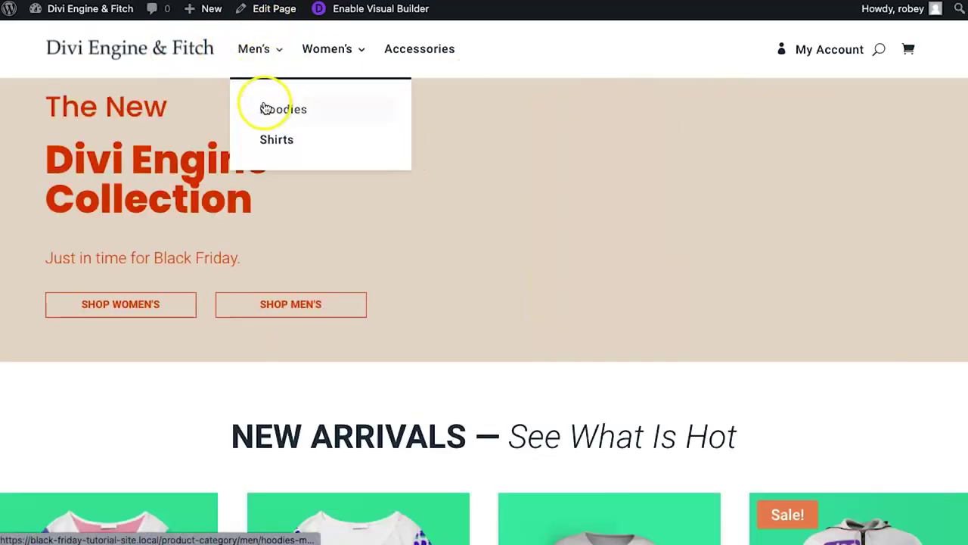
- On the live storefront's home page, open the first product under New Arrivals
{"action": "scroll", "coordinate": [225, 259], "scroll_direction": "down", "scroll_amount": 1}
{"action": "scroll", "coordinate": [106, 368], "scroll_direction": "down", "scroll_amount": 3}
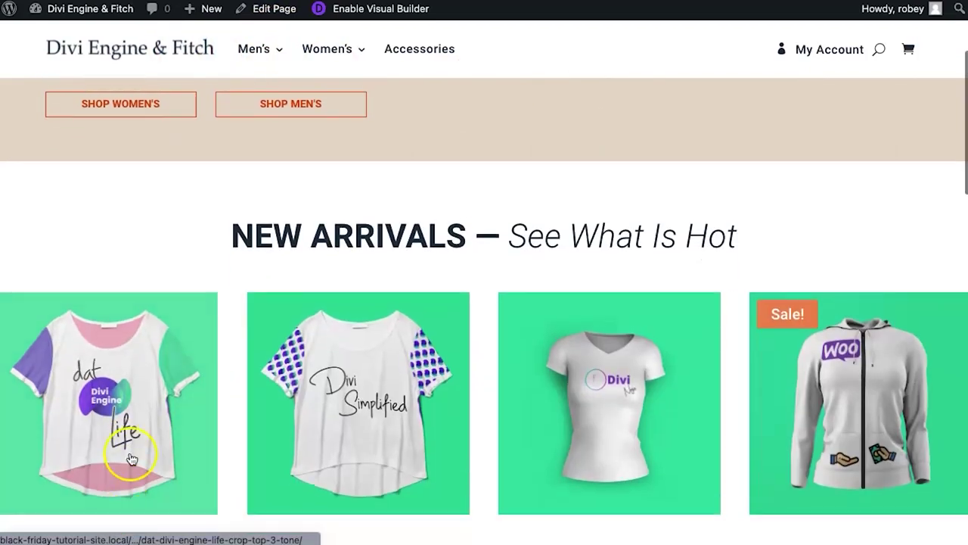
{"action": "left_click", "coordinate": [132, 457]}
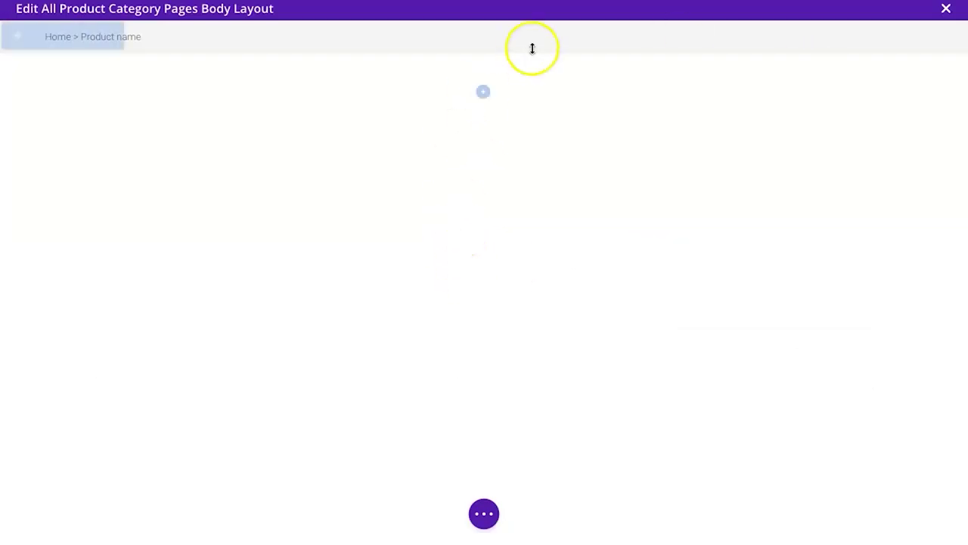
- Add a single-column row below the breadcrumb row and insert a Text module into it
{"action": "mouse_move", "coordinate": [169, 53]}
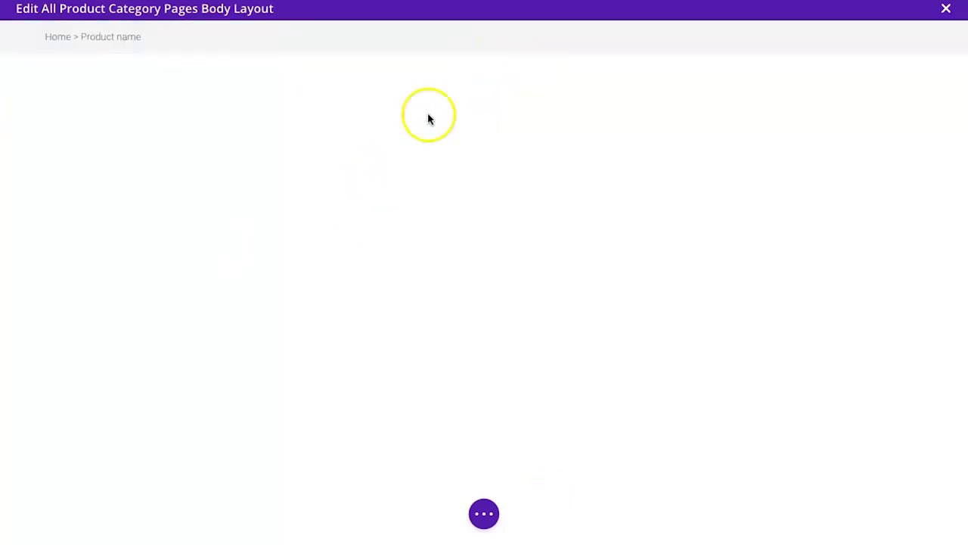
{"action": "left_click", "coordinate": [506, 53]}
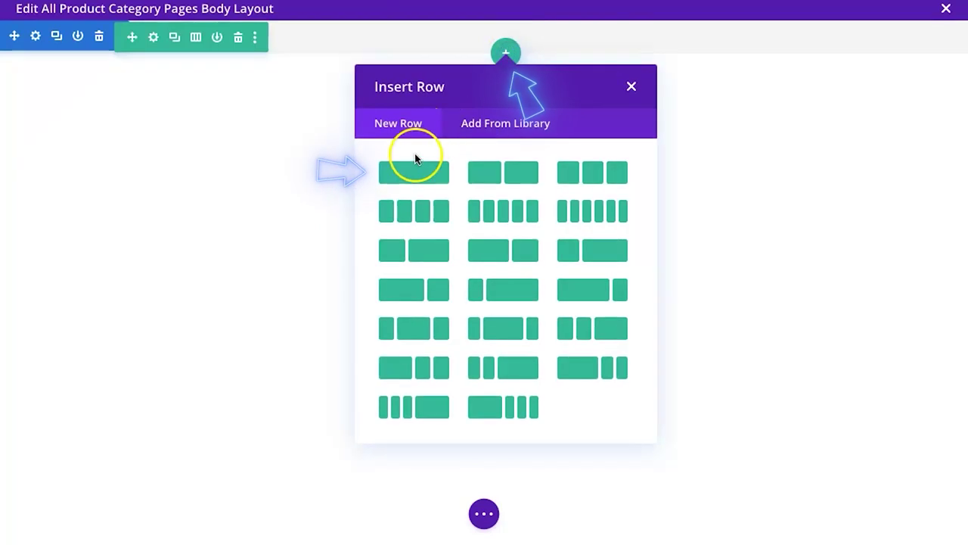
{"action": "left_click", "coordinate": [413, 171]}
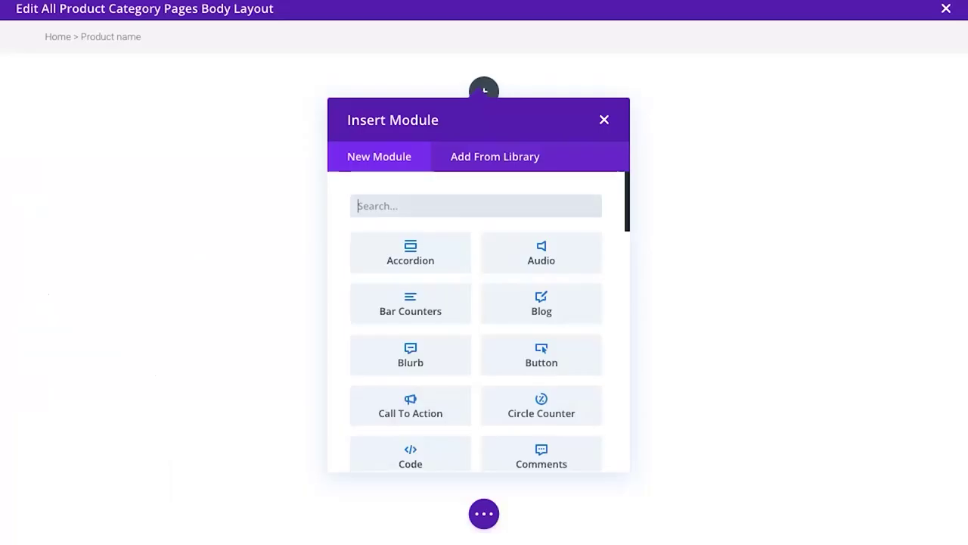
{"action": "type", "text": "text"}
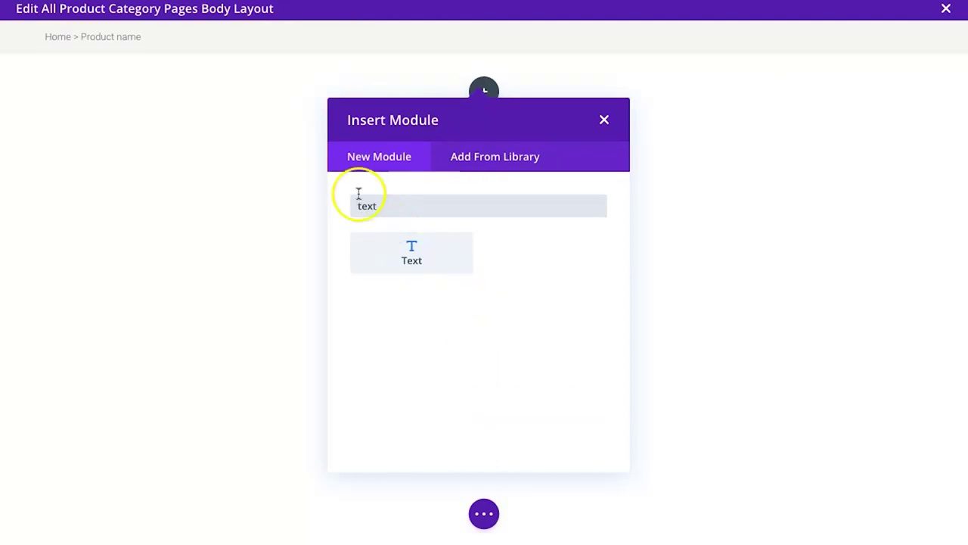
{"action": "left_click", "coordinate": [409, 253]}
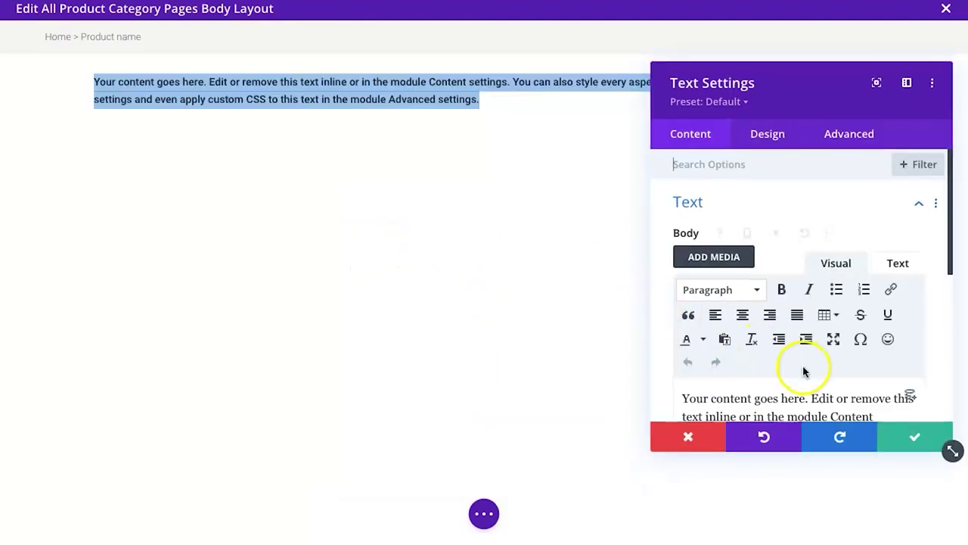
- Replace the Text module's placeholder body with the dynamic Post/Archive Title
{"action": "scroll", "coordinate": [804, 371], "scroll_direction": "down", "scroll_amount": 1}
{"action": "triple_click", "coordinate": [805, 364]}
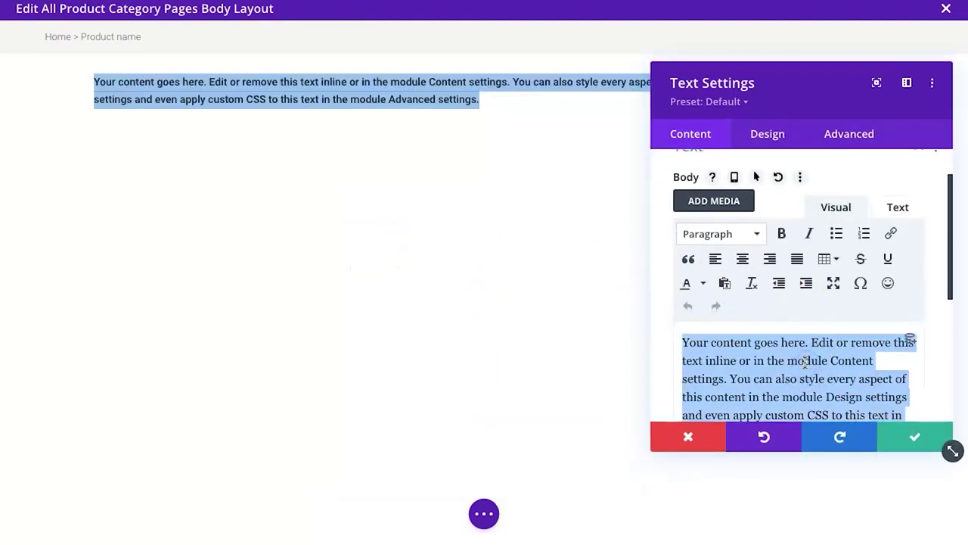
{"action": "key", "text": "BackSpace"}
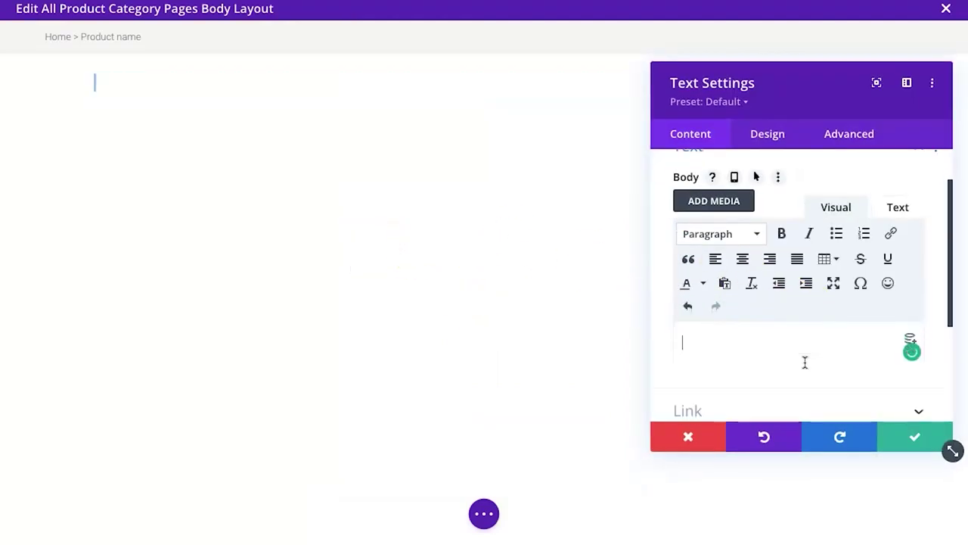
{"action": "left_click", "coordinate": [912, 336]}
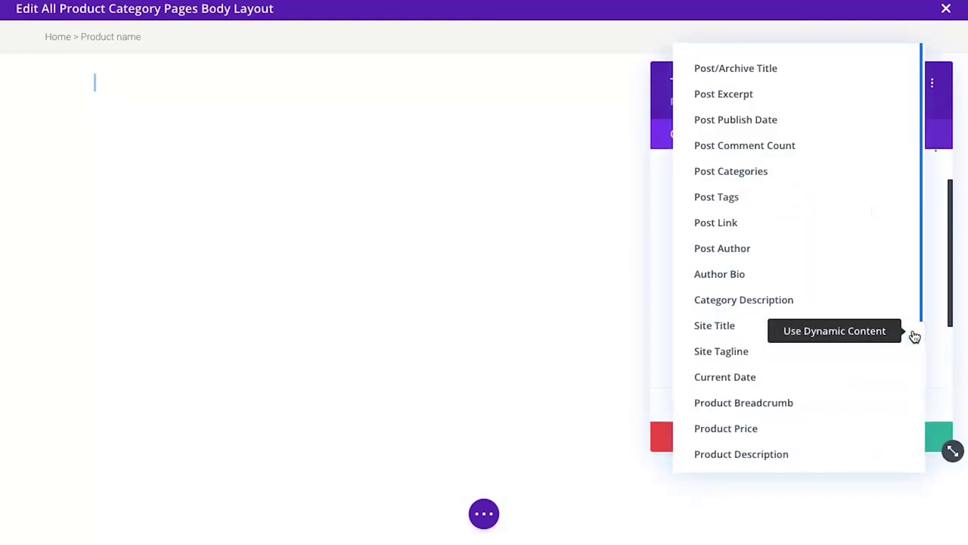
{"action": "left_click", "coordinate": [664, 307]}
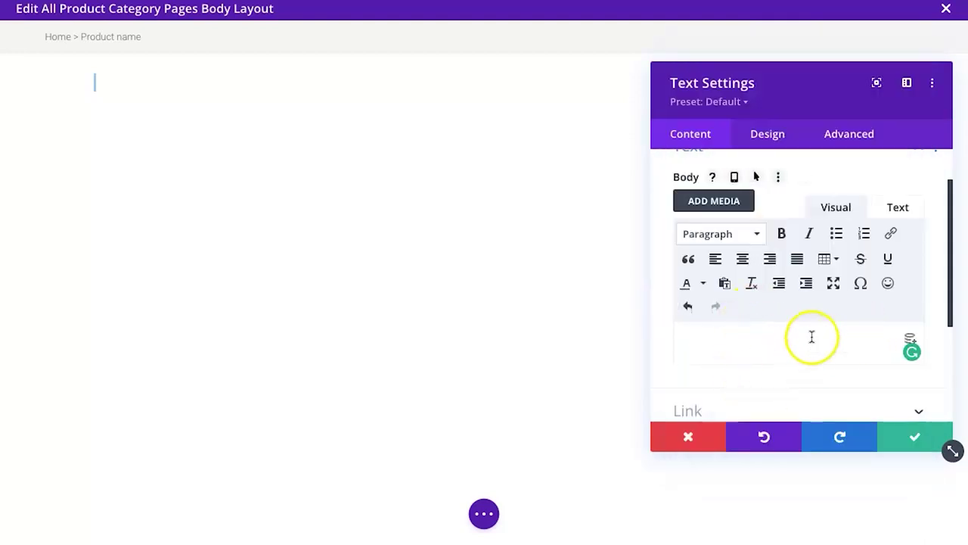
{"action": "scroll", "coordinate": [811, 337], "scroll_direction": "down", "scroll_amount": 1}
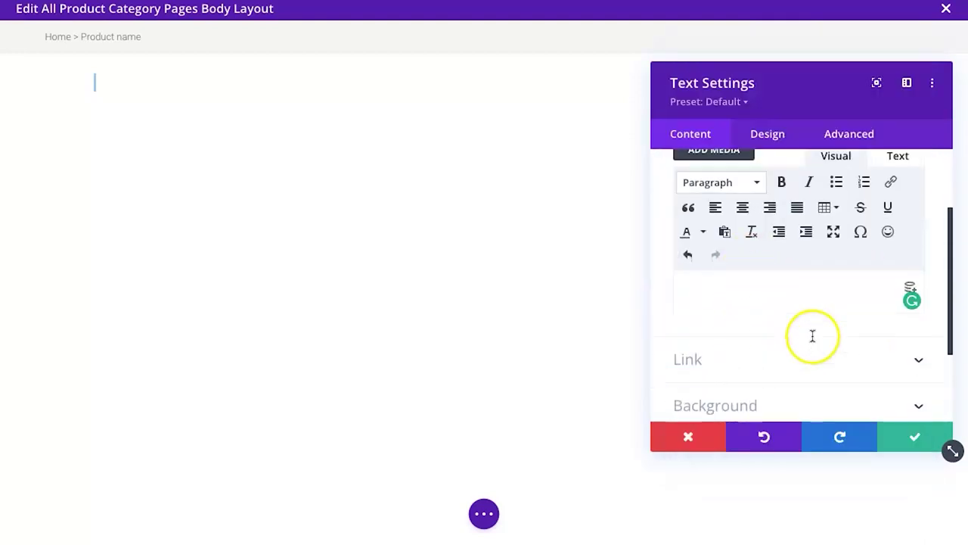
{"action": "left_click", "coordinate": [911, 282]}
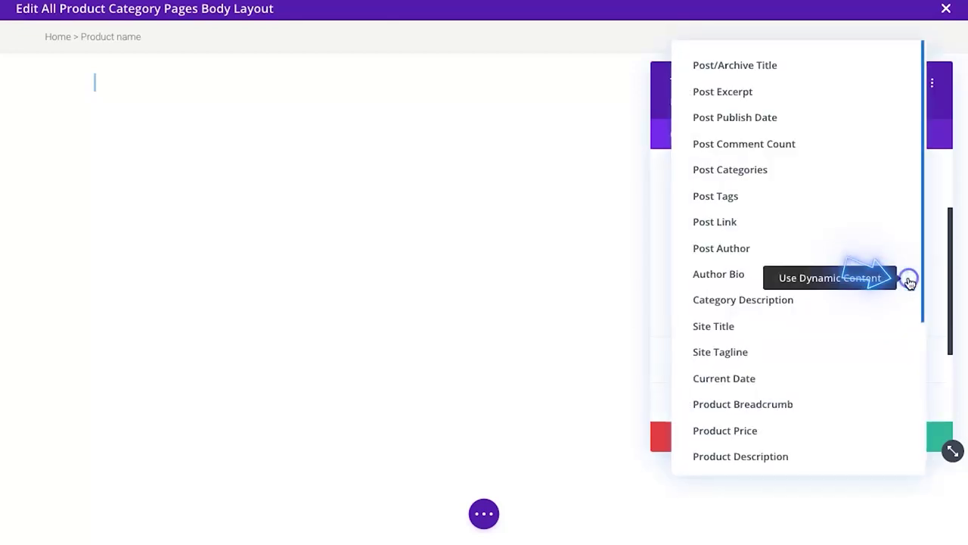
{"action": "left_click", "coordinate": [776, 76]}
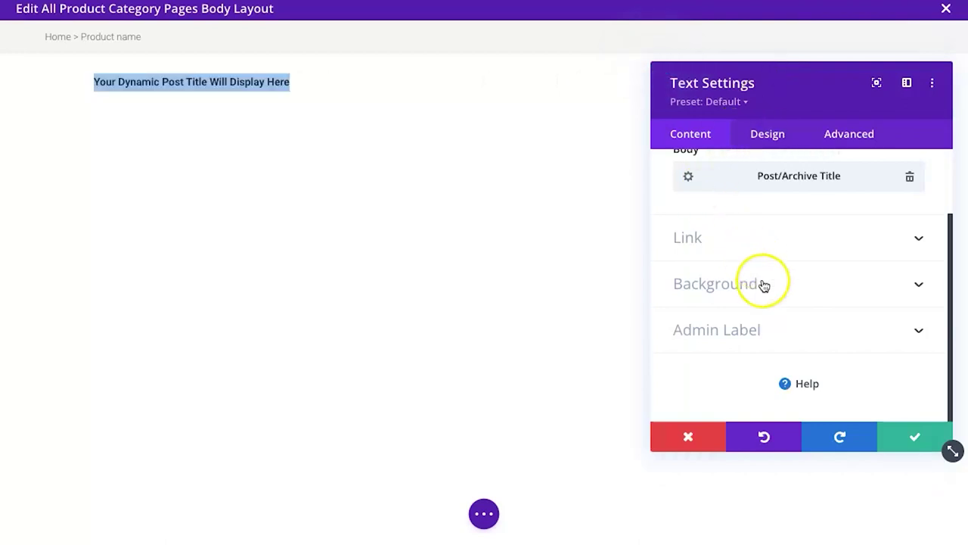
- Set the dynamic title's text font to Poppins
{"action": "scroll", "coordinate": [773, 231], "scroll_direction": "up", "scroll_amount": 1}
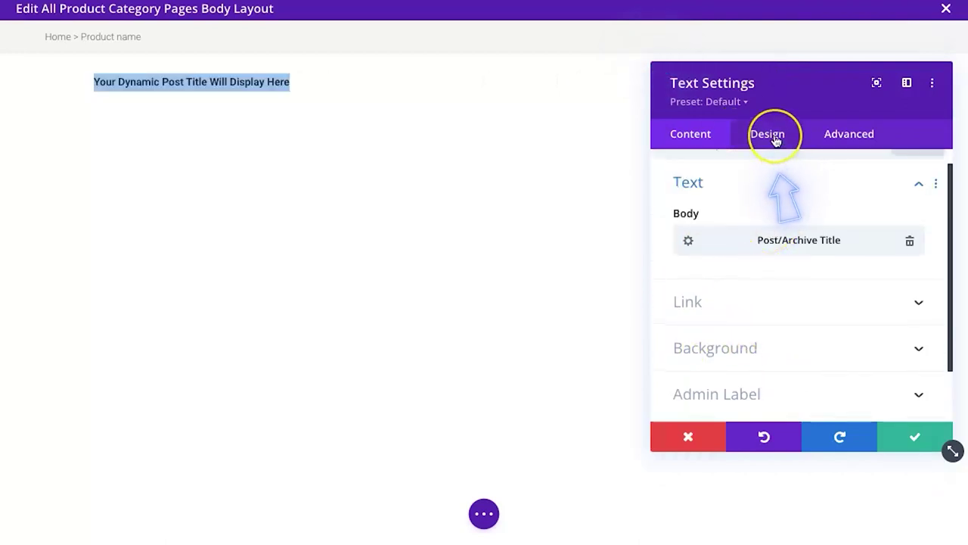
{"action": "left_click", "coordinate": [775, 141]}
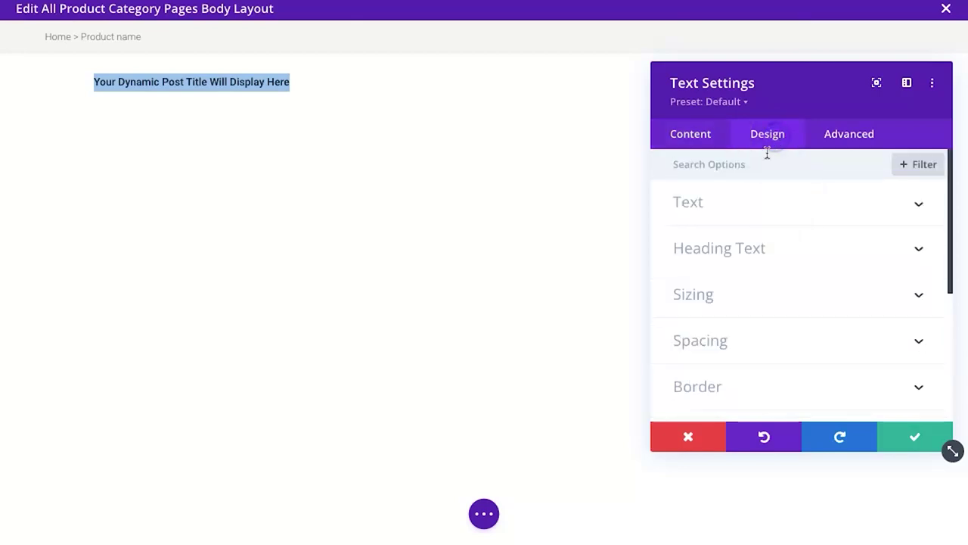
{"action": "left_click", "coordinate": [720, 219]}
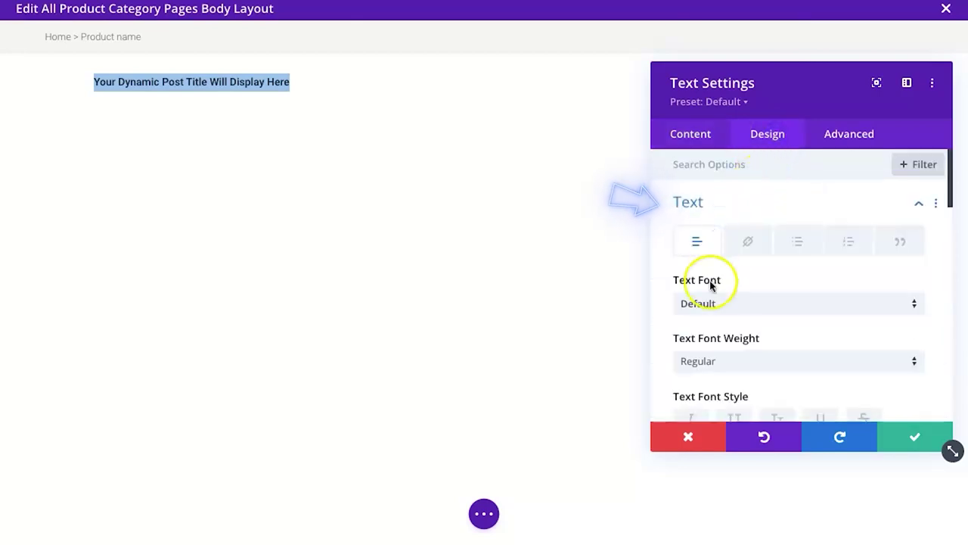
{"action": "left_click", "coordinate": [705, 306]}
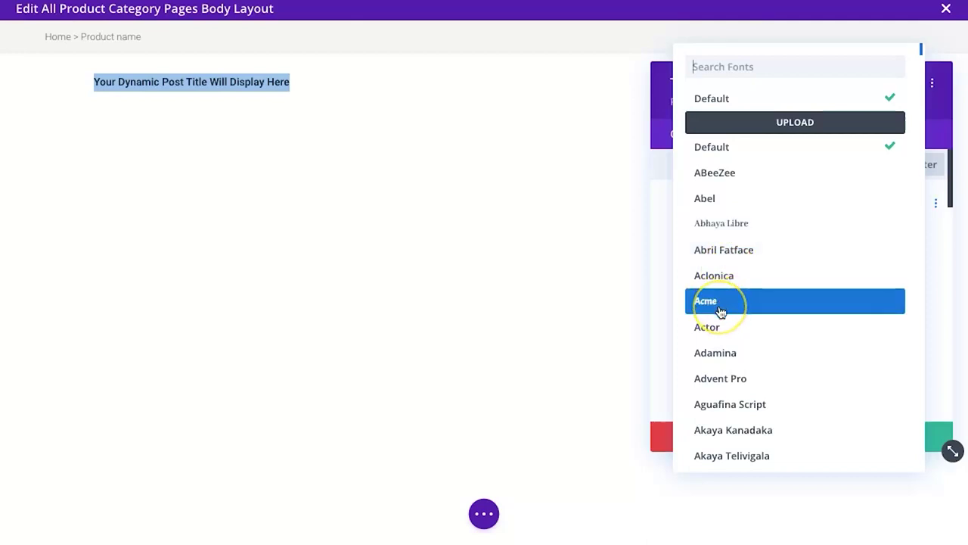
{"action": "type", "text": "popp"}
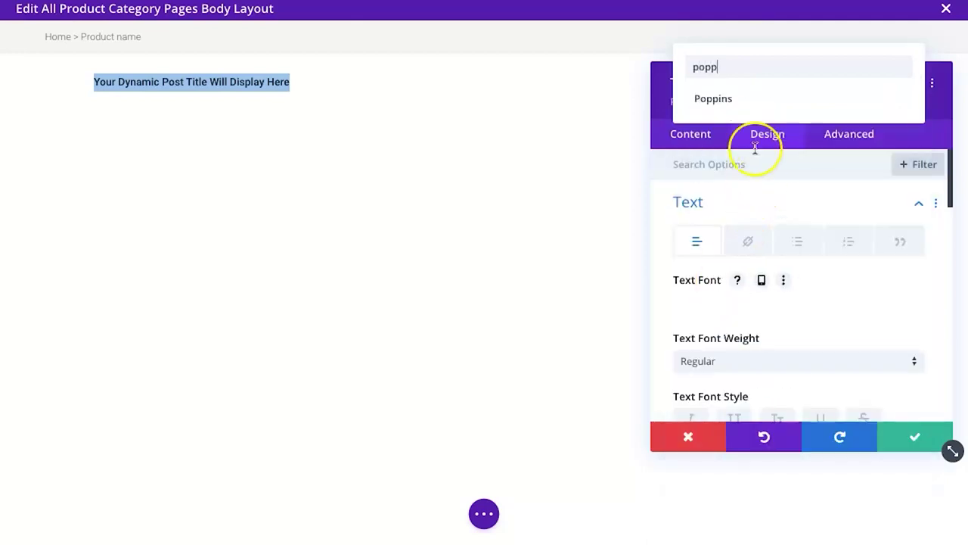
{"action": "left_click", "coordinate": [743, 99]}
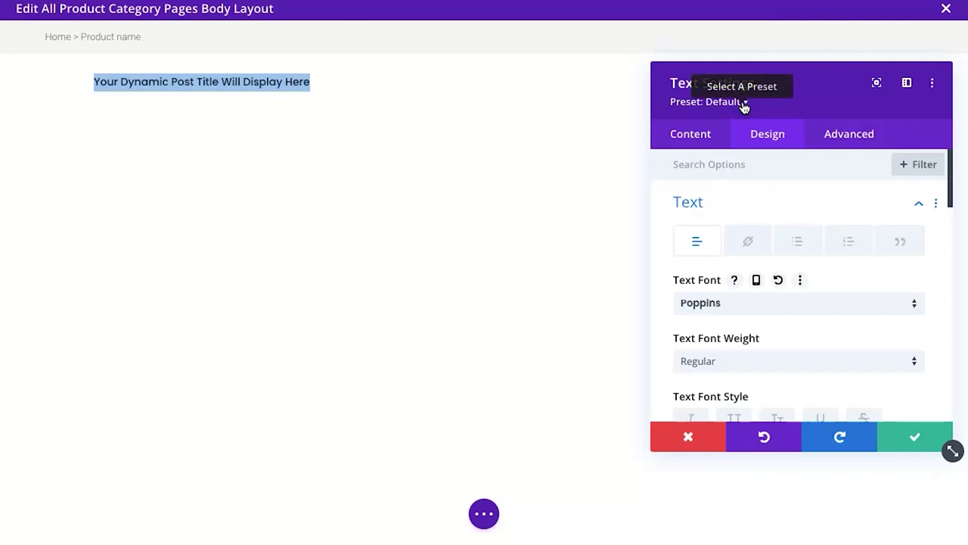
{"action": "left_click", "coordinate": [785, 67]}
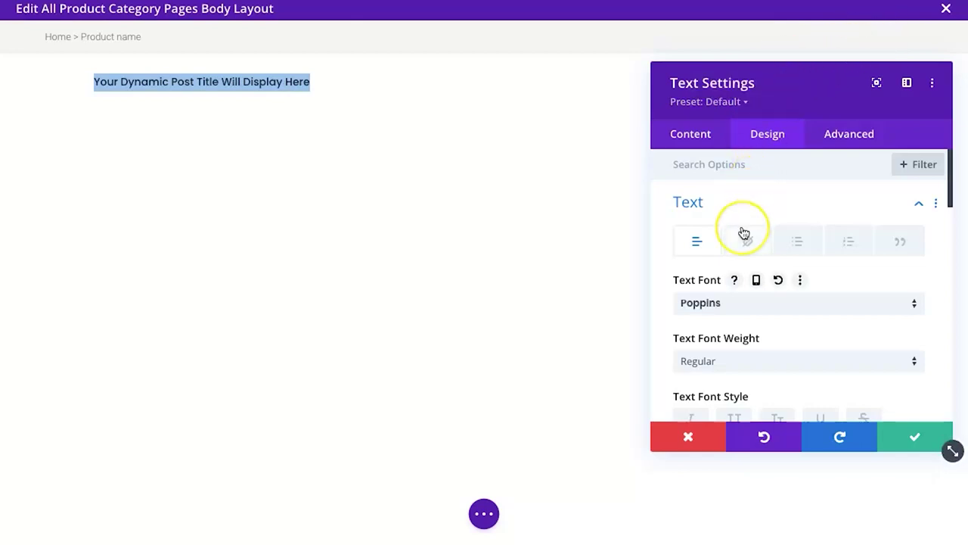
- Color the title text with the saved dark swatch #253746 and set its text size to 16px
{"action": "scroll", "coordinate": [745, 235], "scroll_direction": "down", "scroll_amount": 2}
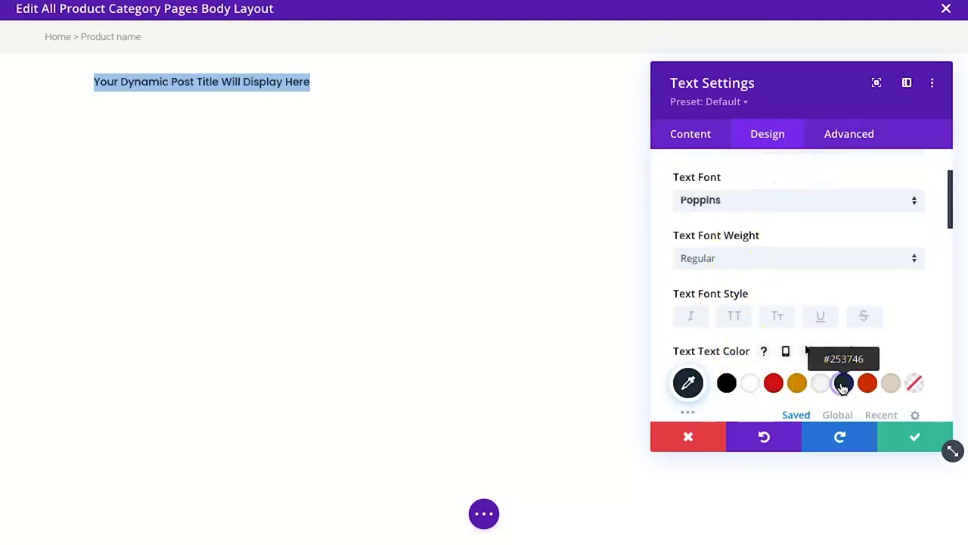
{"action": "scroll", "coordinate": [841, 386], "scroll_direction": "down", "scroll_amount": 2}
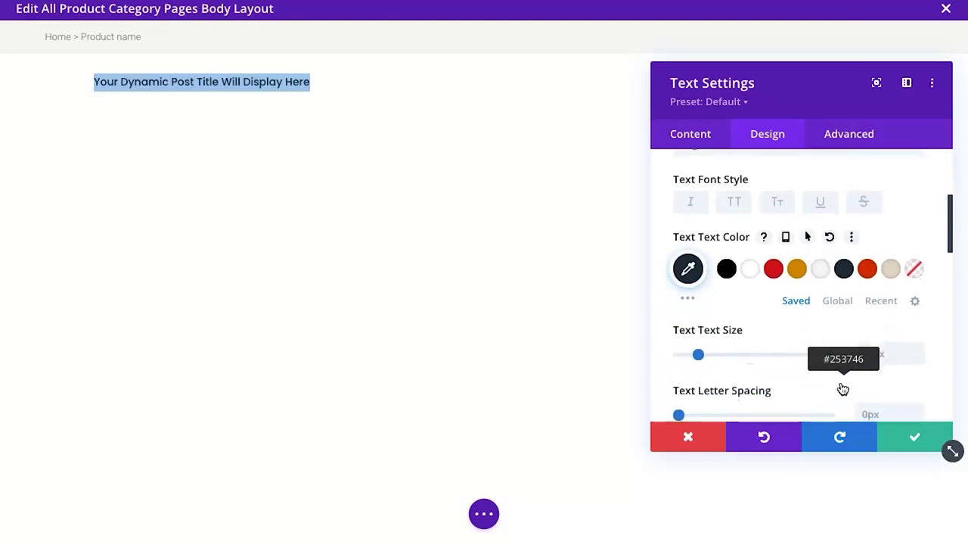
{"action": "left_click", "coordinate": [916, 348]}
{"action": "left_click", "coordinate": [914, 349]}
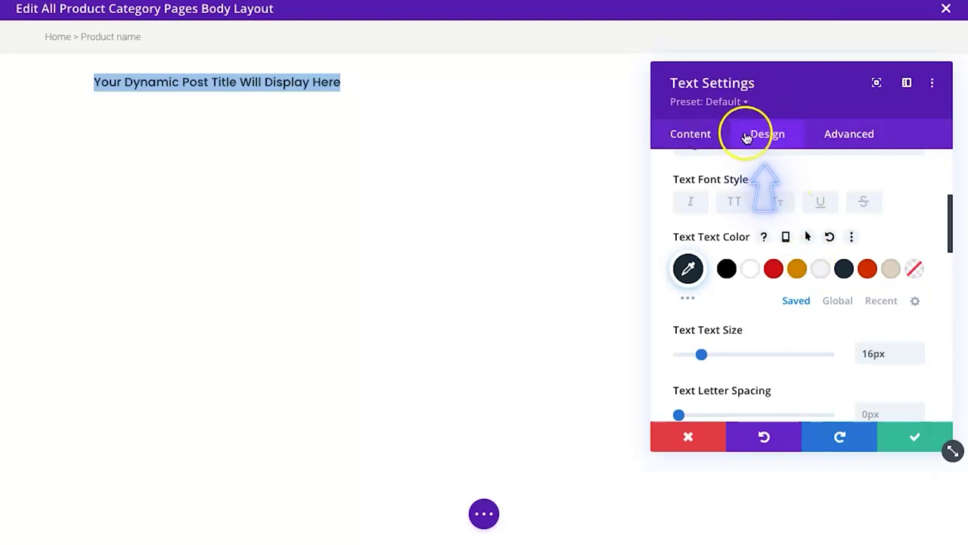
- Set the title Text module's top padding to 50px and save the module settings
{"action": "scroll", "coordinate": [723, 232], "scroll_direction": "down", "scroll_amount": 3}
{"action": "scroll", "coordinate": [724, 231], "scroll_direction": "down", "scroll_amount": 5}
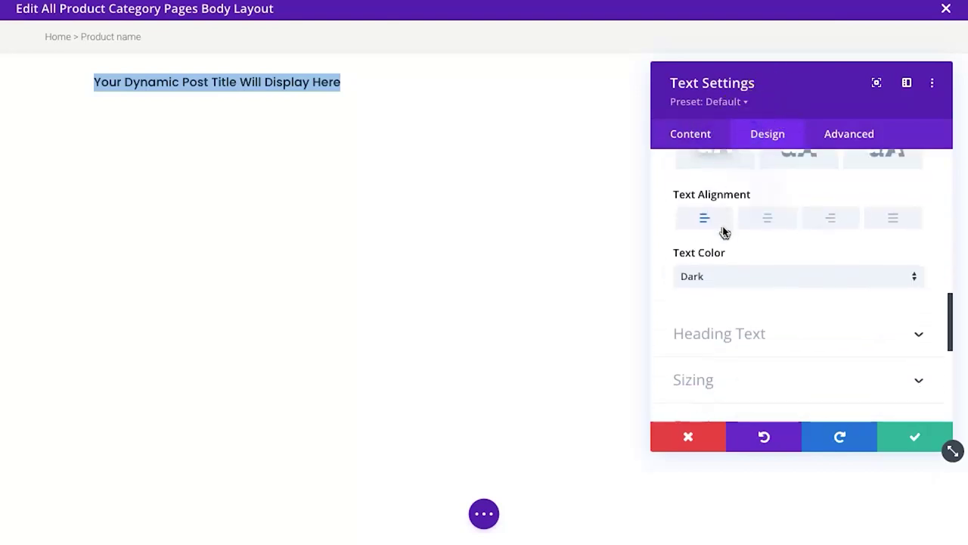
{"action": "left_click", "coordinate": [696, 355]}
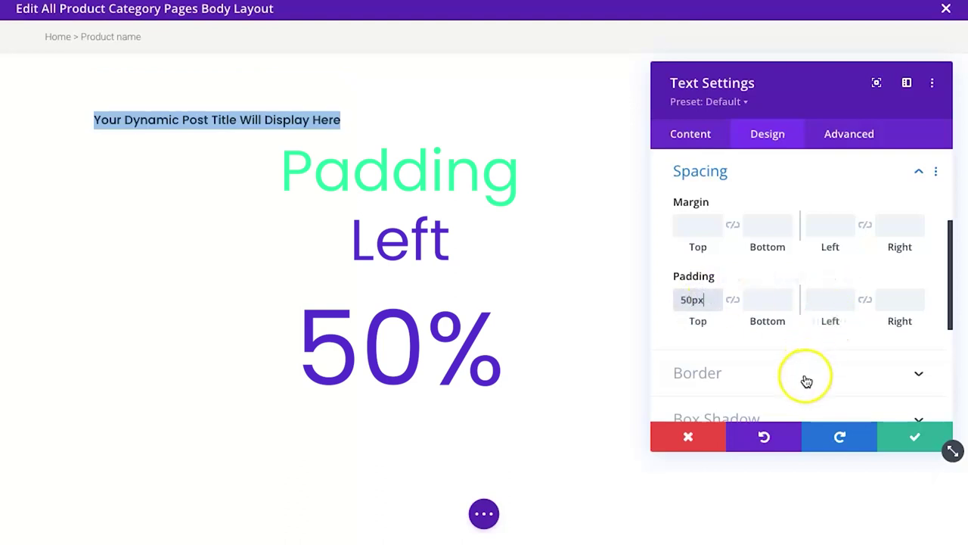
{"action": "left_click", "coordinate": [912, 431]}
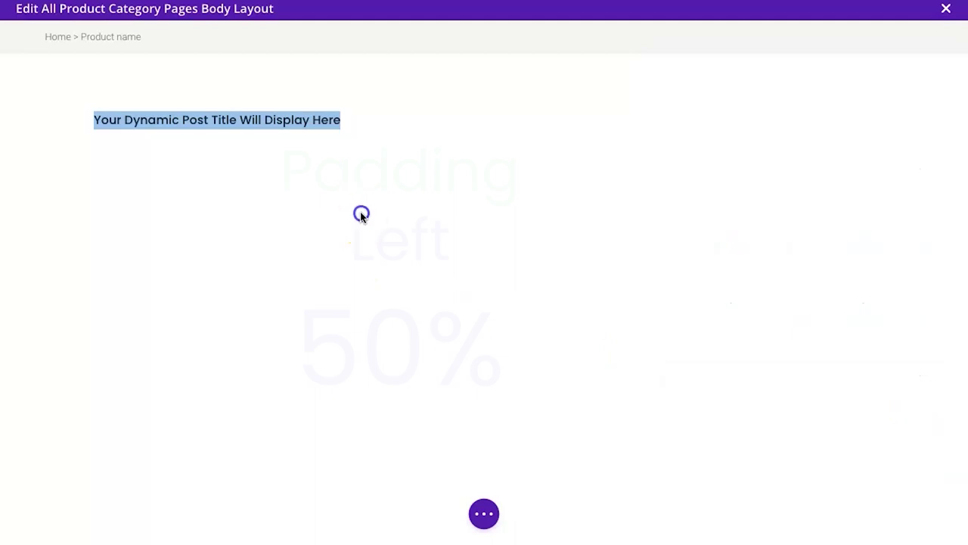
- Insert a new Text module directly below the dynamic title in the same row
{"action": "left_click", "coordinate": [103, 125]}
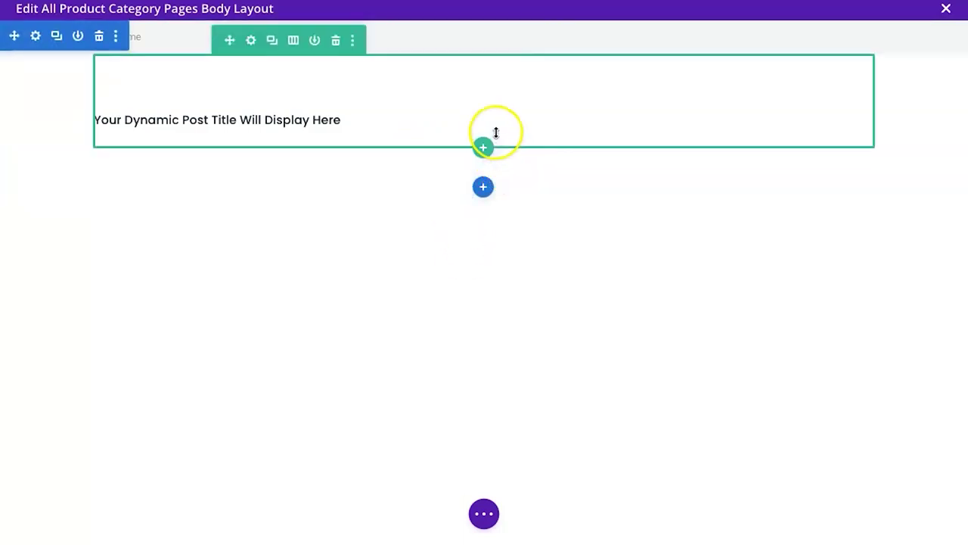
{"action": "left_click", "coordinate": [483, 114]}
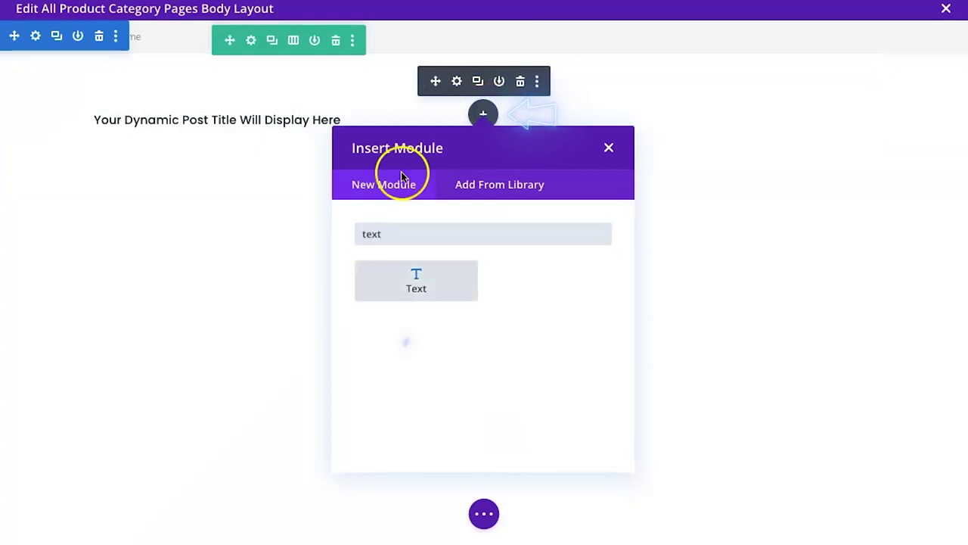
{"action": "left_click", "coordinate": [403, 282]}
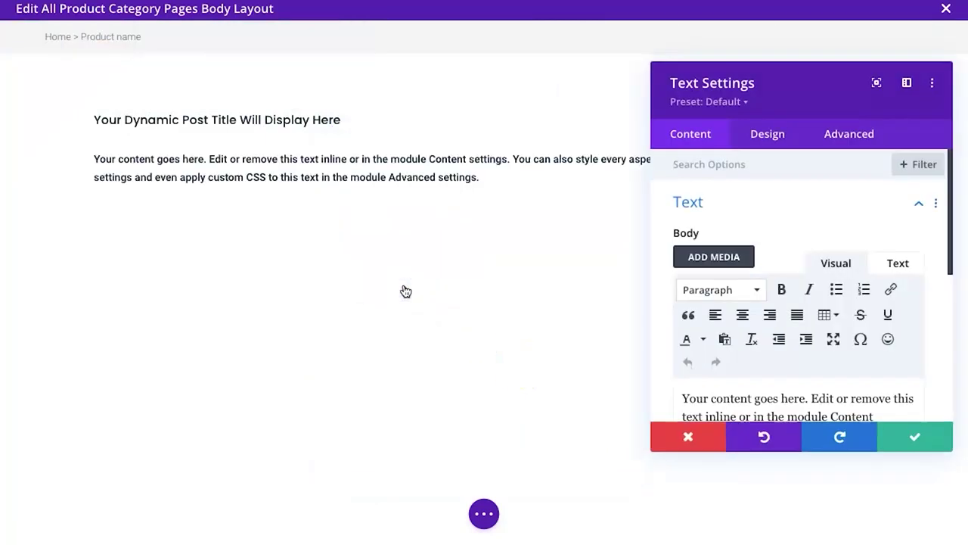
- Replace the new Text module's placeholder body with the dynamic Category Description
{"action": "scroll", "coordinate": [699, 354], "scroll_direction": "down", "scroll_amount": 2}
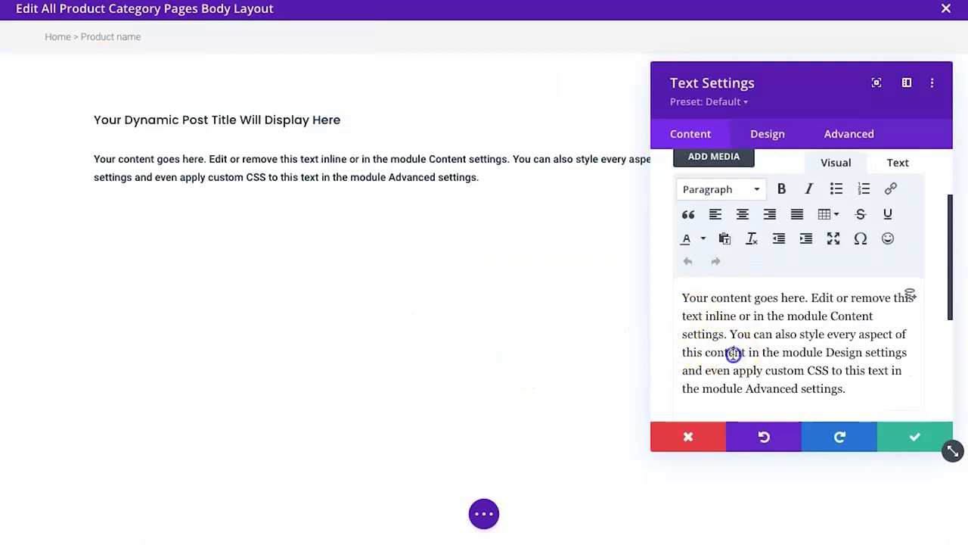
{"action": "key", "text": "ctrl+a"}
{"action": "key", "text": "BackSpace"}
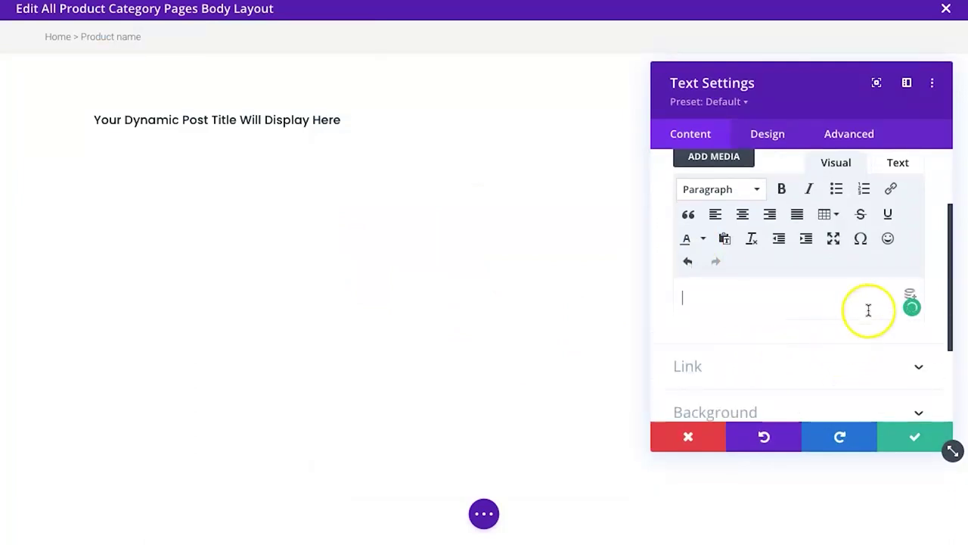
{"action": "left_click", "coordinate": [908, 297]}
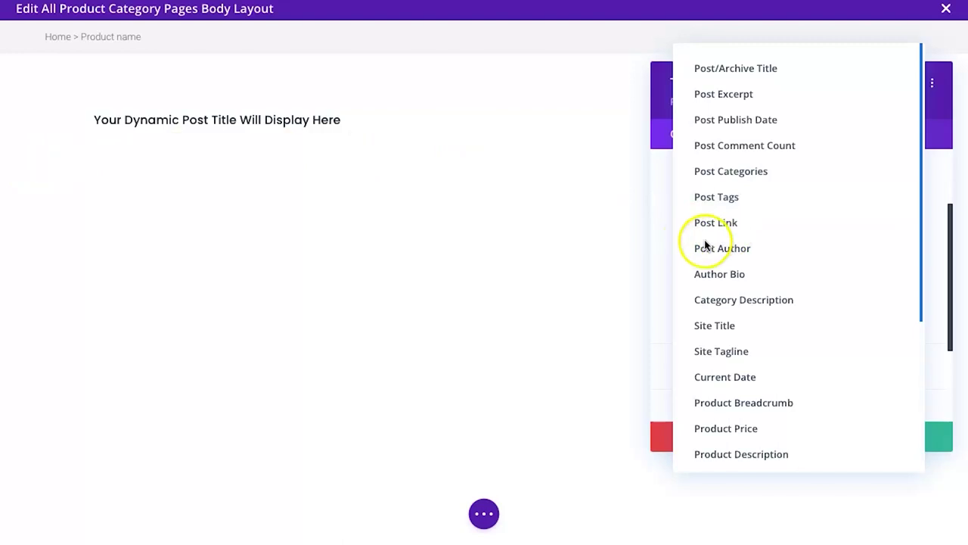
{"action": "scroll", "coordinate": [707, 246], "scroll_direction": "down", "scroll_amount": 1}
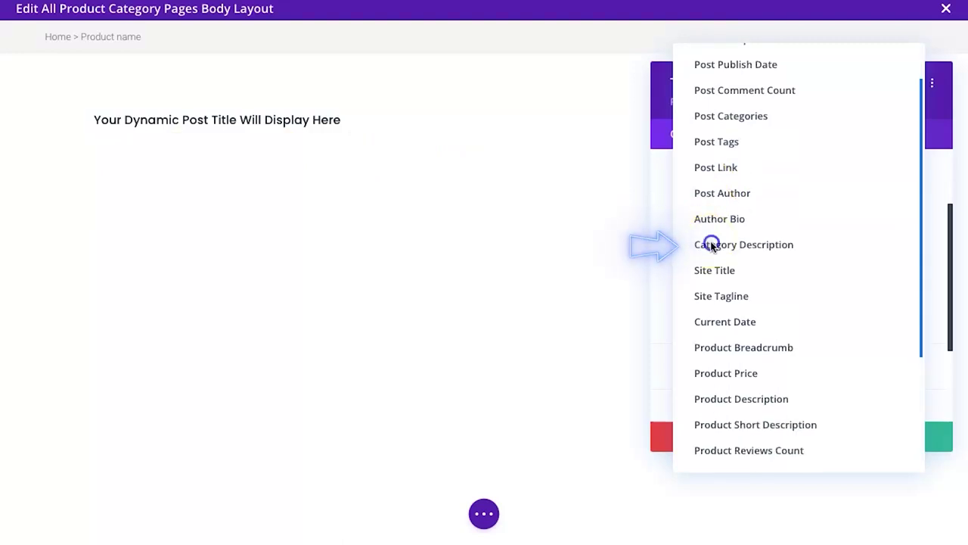
{"action": "left_click", "coordinate": [710, 245]}
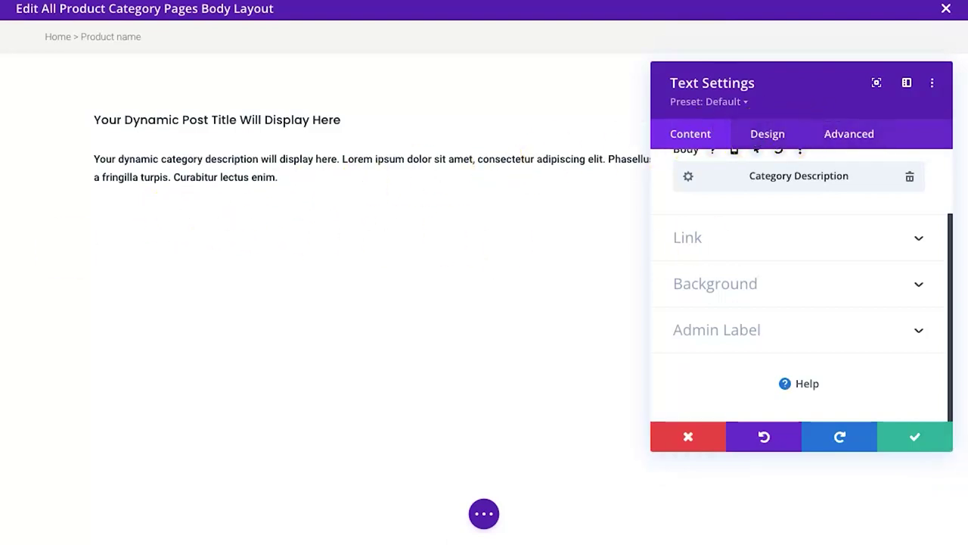
- Set the category description's font weight to Light, color it with the saved swatch #253746, and save the module
{"action": "left_click", "coordinate": [755, 144]}
{"action": "left_click", "coordinate": [719, 219]}
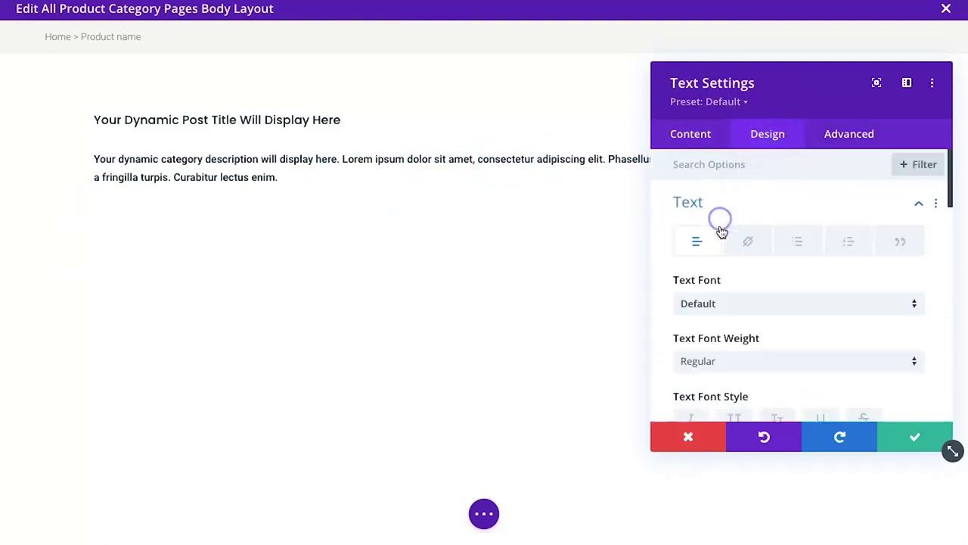
{"action": "left_click", "coordinate": [716, 365]}
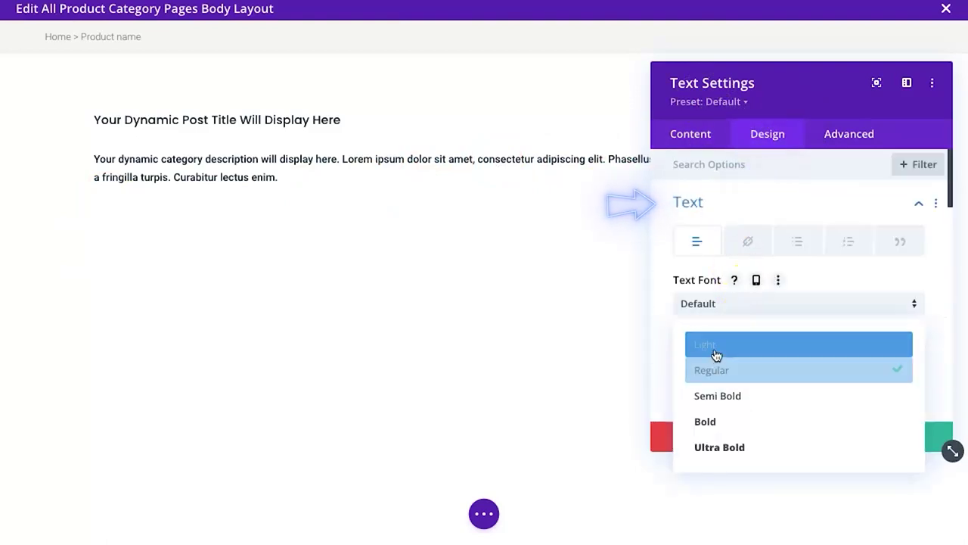
{"action": "left_click", "coordinate": [716, 351]}
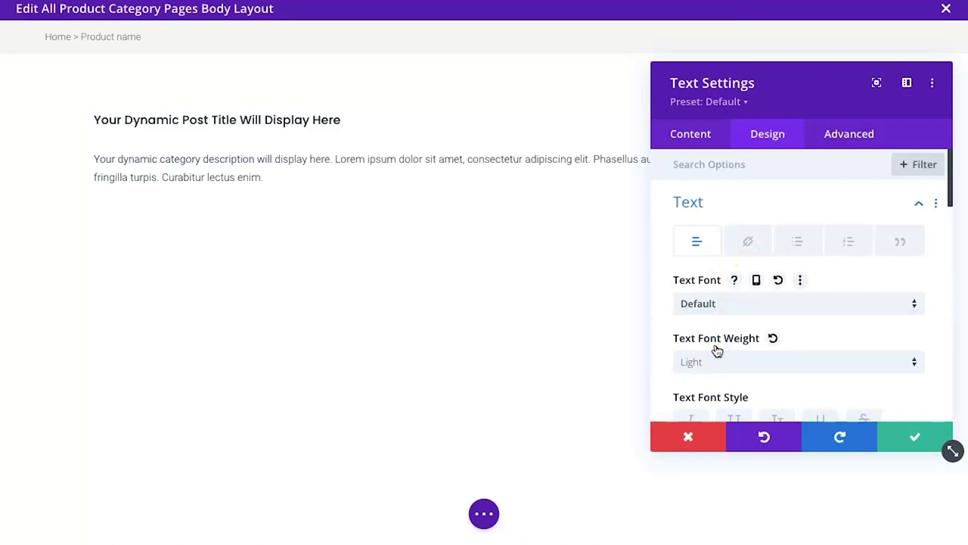
{"action": "scroll", "coordinate": [857, 387], "scroll_direction": "down", "scroll_amount": 2}
{"action": "left_click", "coordinate": [845, 400]}
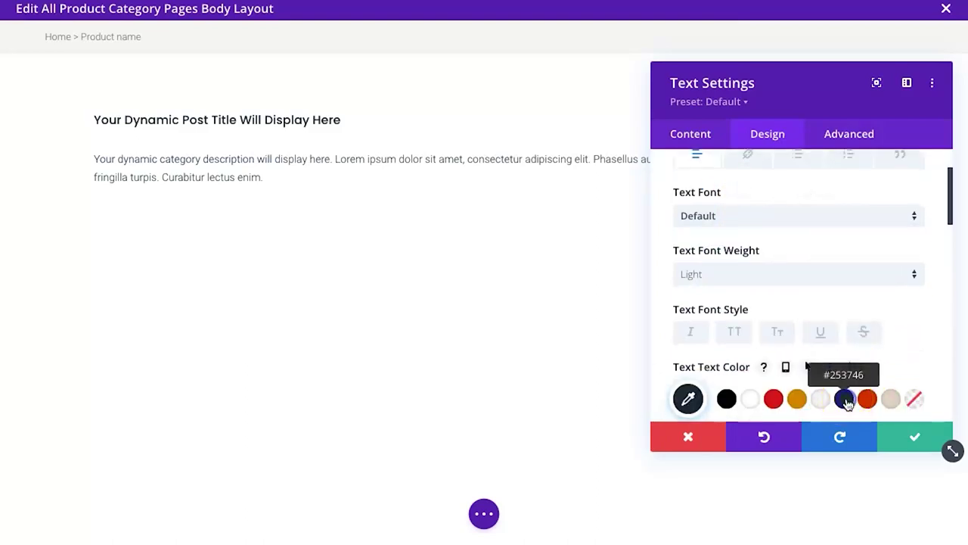
{"action": "left_click", "coordinate": [906, 445]}
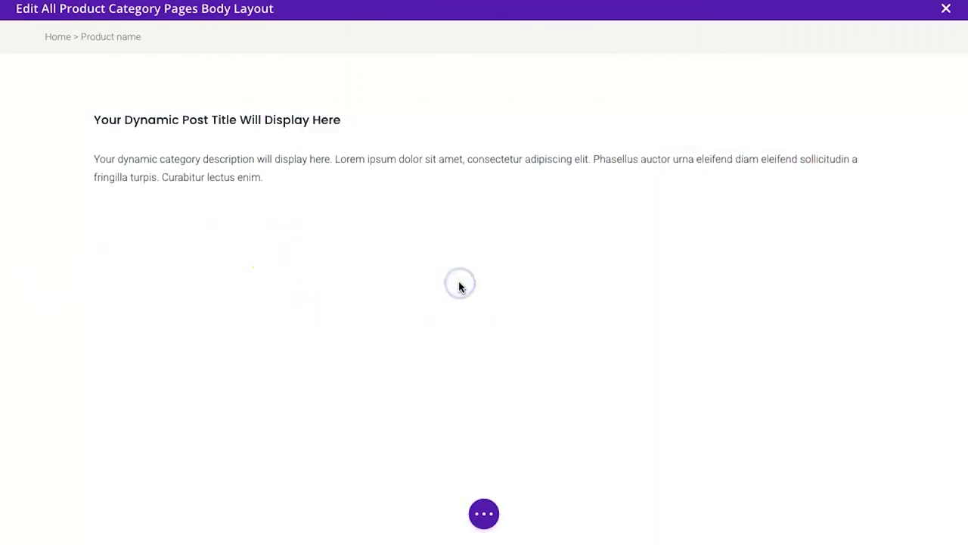
- Add a single-column row below the category description row and insert a Shop module into it
{"action": "mouse_move", "coordinate": [500, 196]}
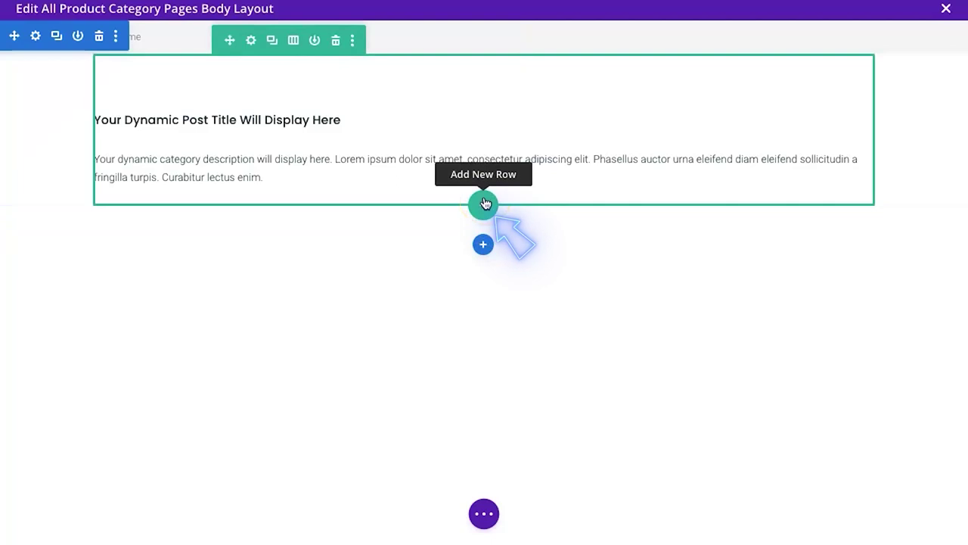
{"action": "left_click", "coordinate": [484, 204]}
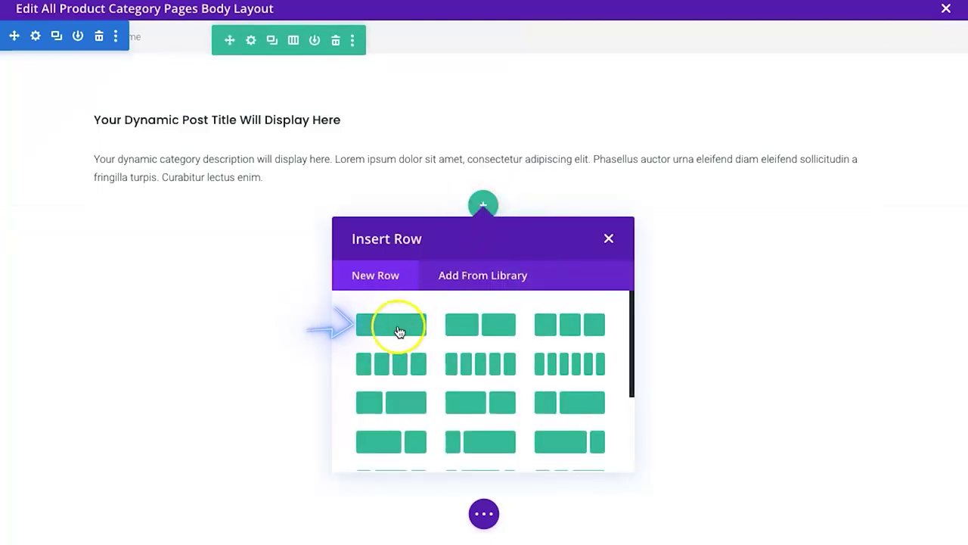
{"action": "left_click", "coordinate": [399, 332]}
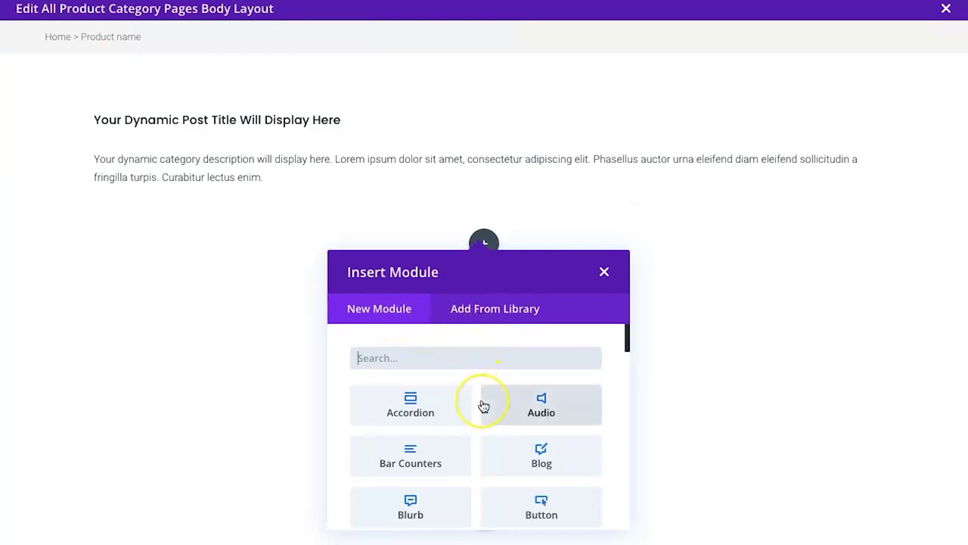
{"action": "scroll", "coordinate": [484, 405], "scroll_direction": "down", "scroll_amount": 1}
{"action": "scroll", "coordinate": [484, 356], "scroll_direction": "up", "scroll_amount": 1}
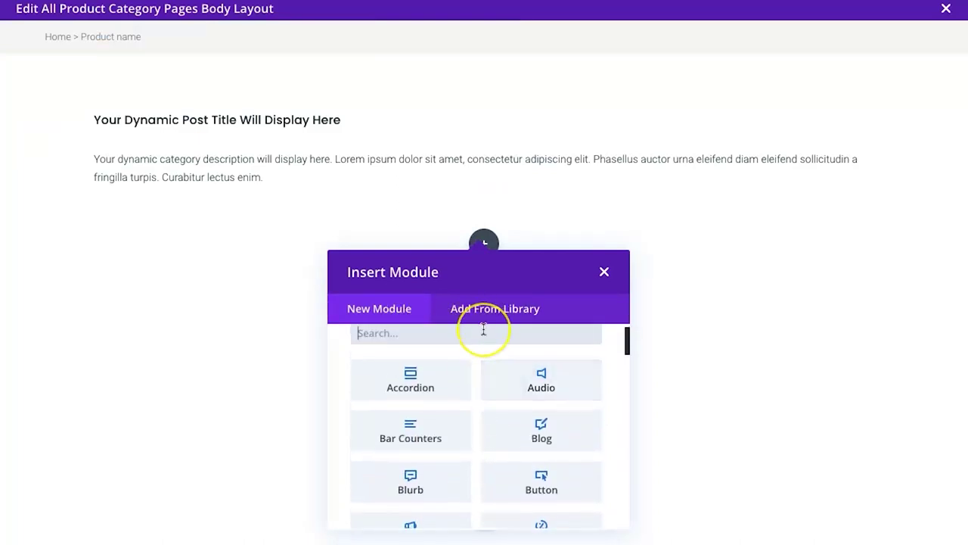
{"action": "left_click", "coordinate": [484, 333]}
{"action": "type", "text": "shop"}
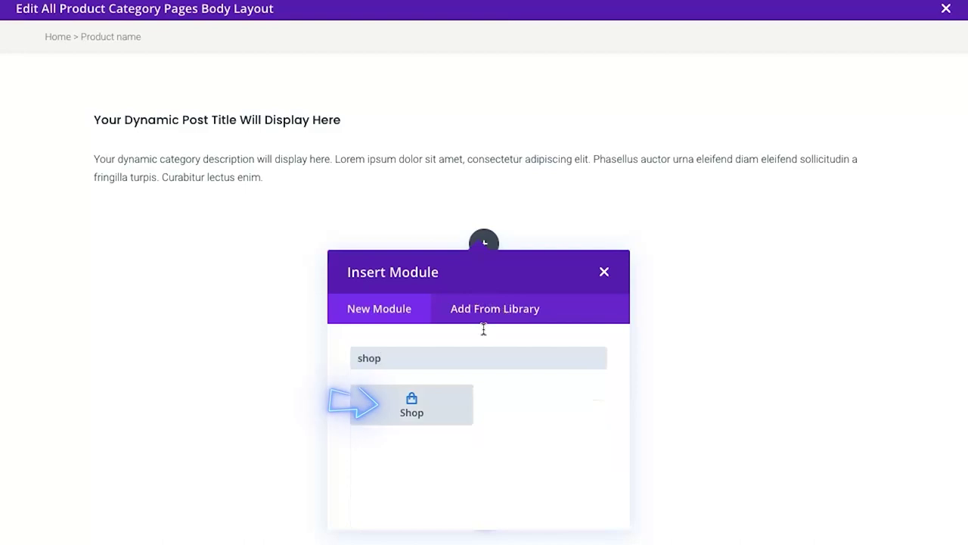
{"action": "left_click", "coordinate": [420, 399]}
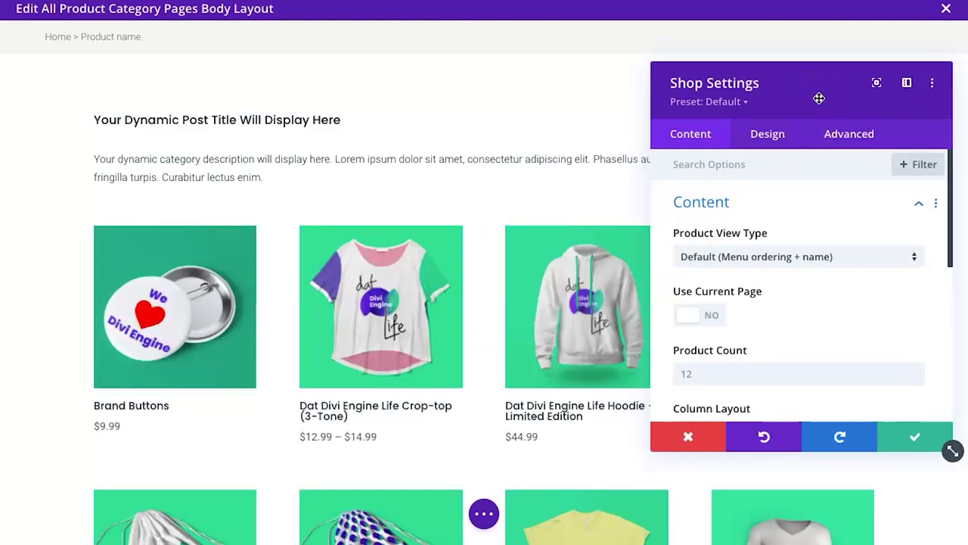
- Enable Use Current Page for the Shop module and set its product count to 6
{"action": "left_click_drag", "start_coordinate": [810, 98], "coordinate": [738, 92]}
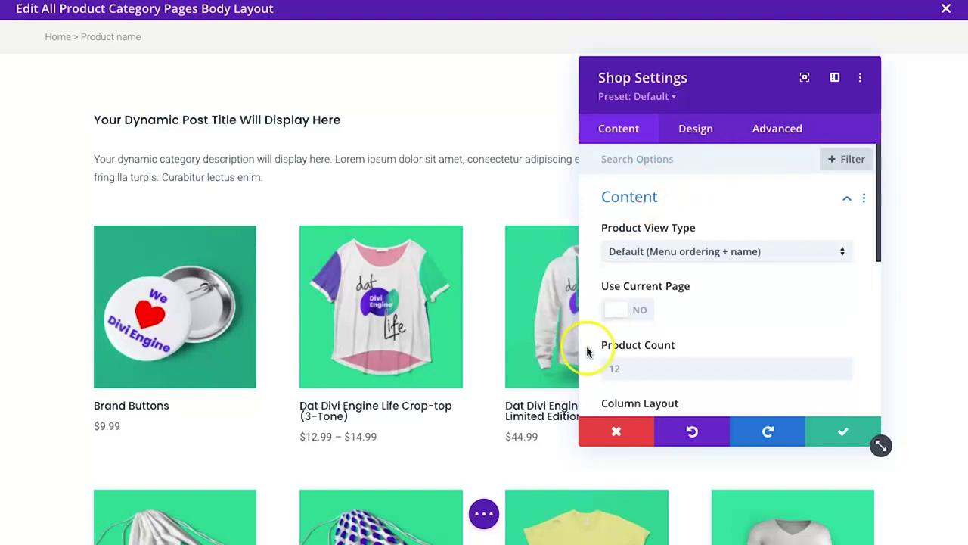
{"action": "left_click", "coordinate": [621, 313]}
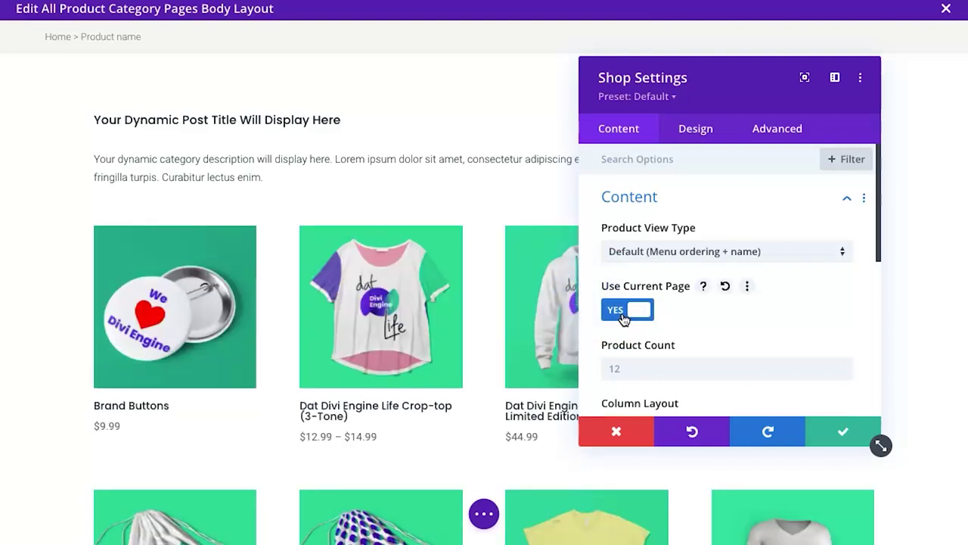
{"action": "scroll", "coordinate": [756, 341], "scroll_direction": "down", "scroll_amount": 1}
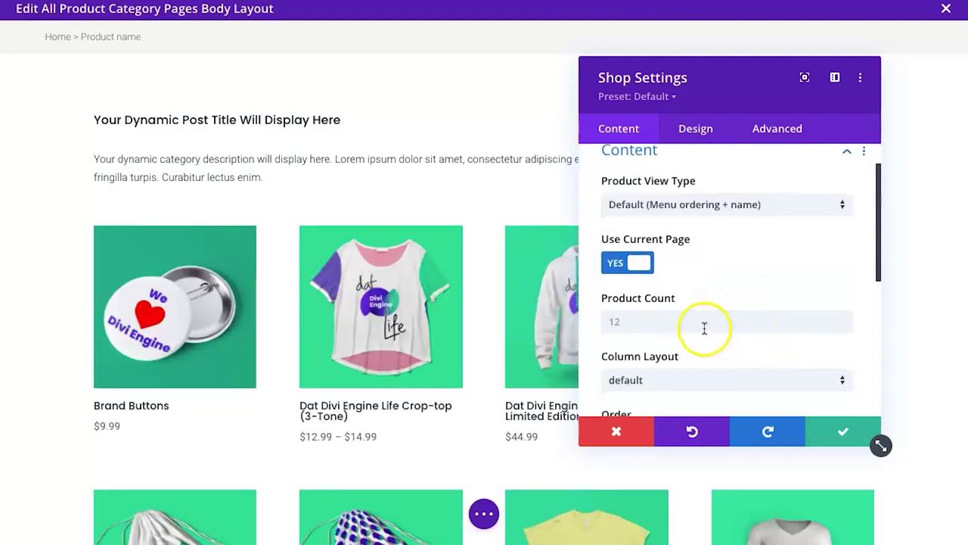
{"action": "left_click", "coordinate": [704, 328]}
{"action": "type", "text": "6"}
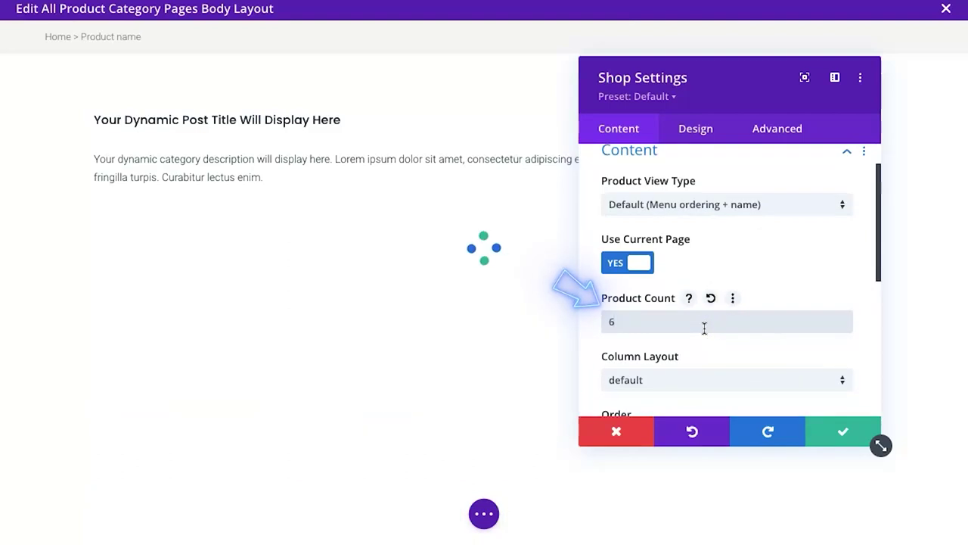
- Set the Shop module's column layout to 3 Columns
{"action": "scroll", "coordinate": [704, 327], "scroll_direction": "down", "scroll_amount": 1}
{"action": "scroll", "coordinate": [704, 327], "scroll_direction": "down", "scroll_amount": 1}
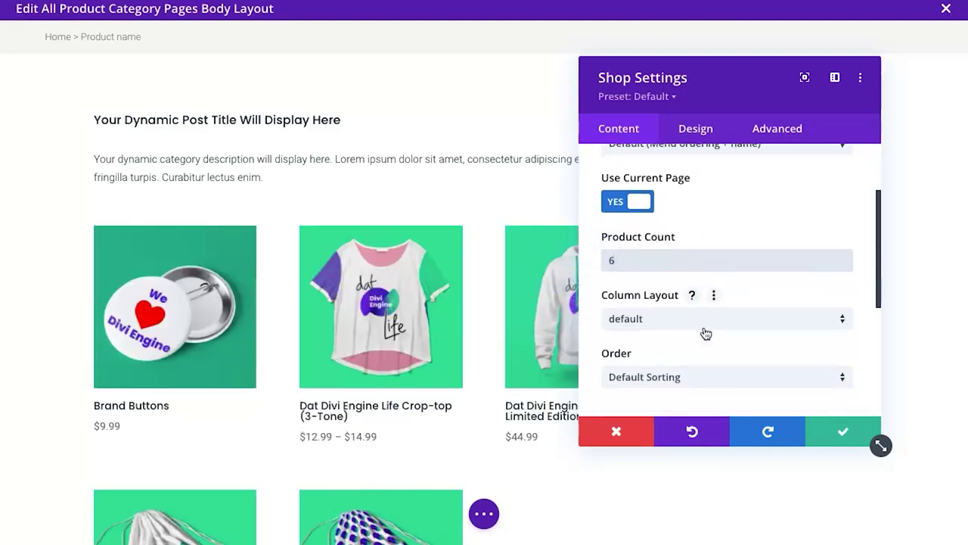
{"action": "left_click", "coordinate": [704, 328]}
{"action": "left_click", "coordinate": [672, 371]}
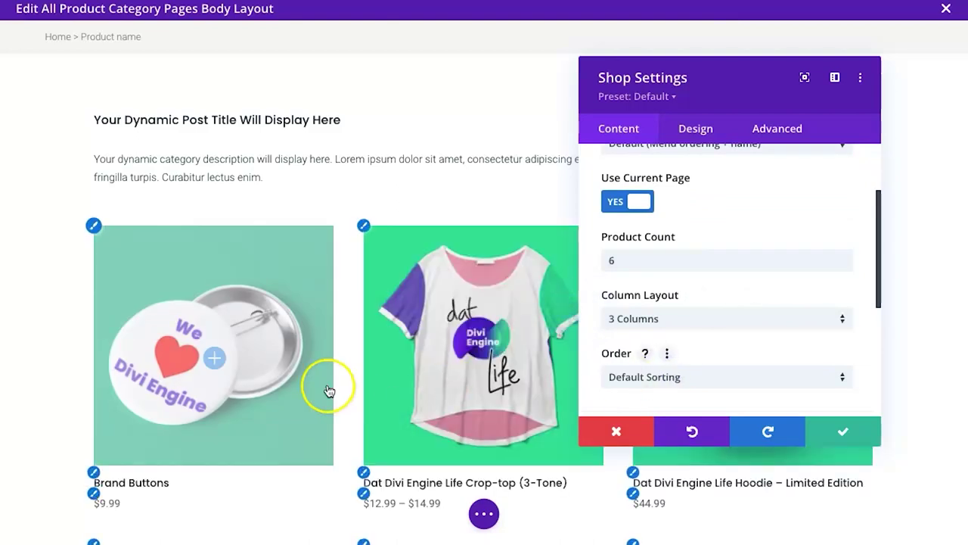
- Turn on Show Pagination for the Shop module and check the page links below the products
{"action": "scroll", "coordinate": [326, 389], "scroll_direction": "down", "scroll_amount": 5}
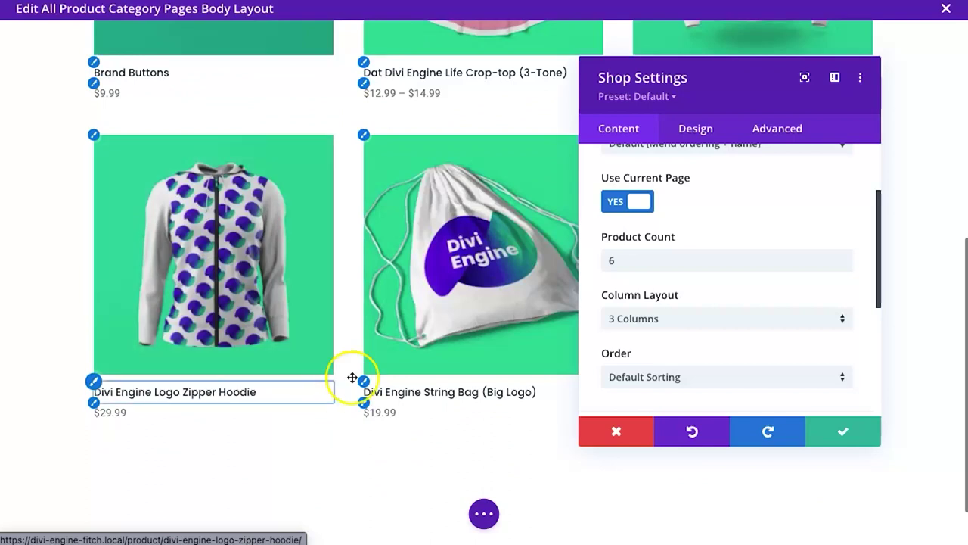
{"action": "scroll", "coordinate": [638, 331], "scroll_direction": "down", "scroll_amount": 3}
{"action": "left_click", "coordinate": [635, 307]}
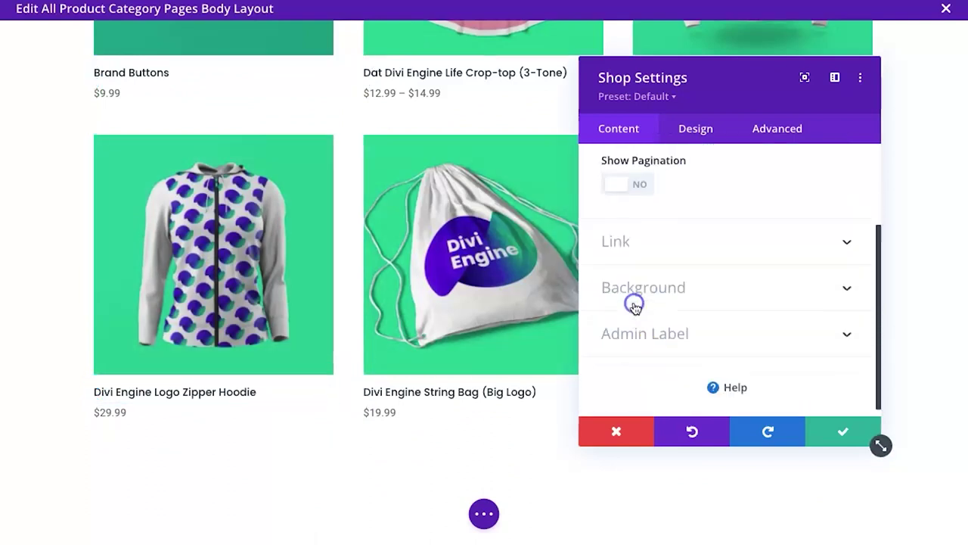
{"action": "left_click", "coordinate": [631, 224]}
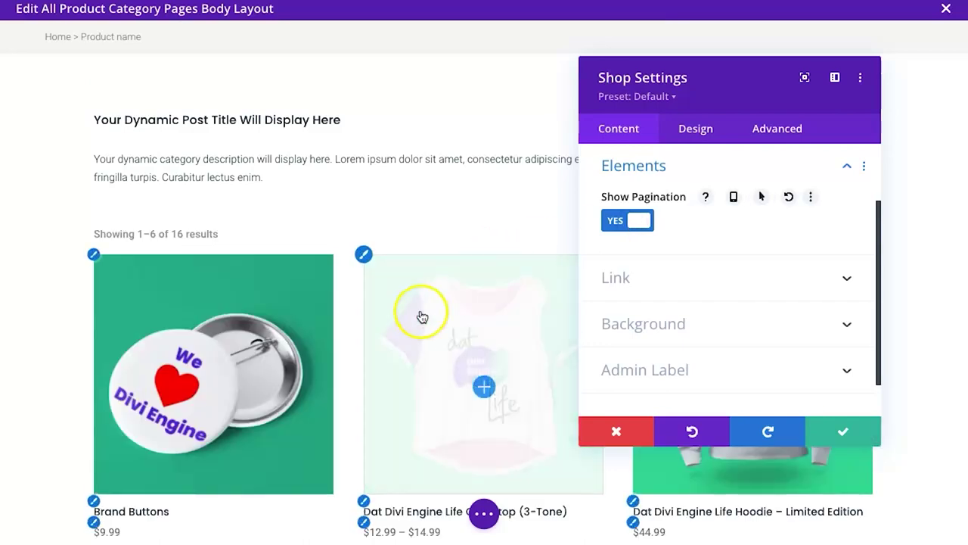
{"action": "scroll", "coordinate": [421, 318], "scroll_direction": "down", "scroll_amount": 8}
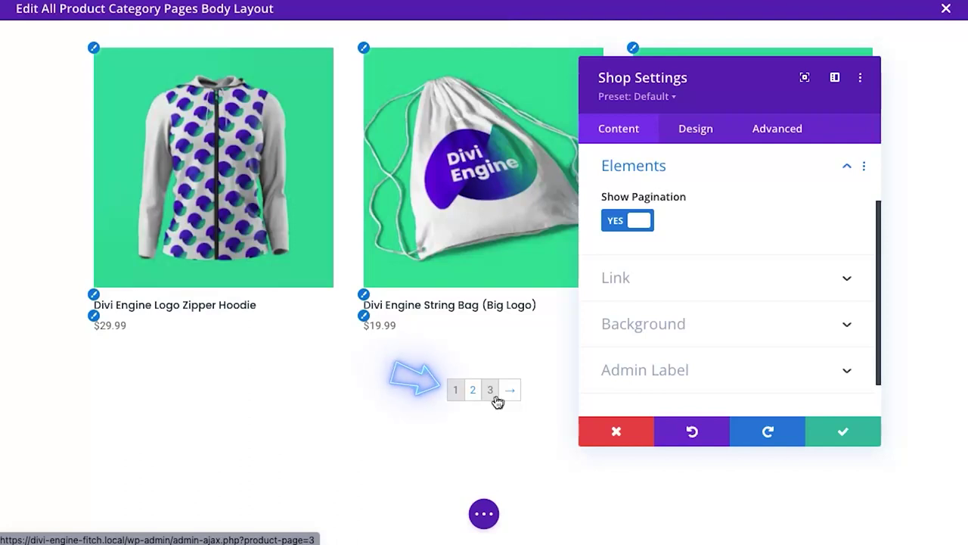
{"action": "left_click", "coordinate": [466, 382]}
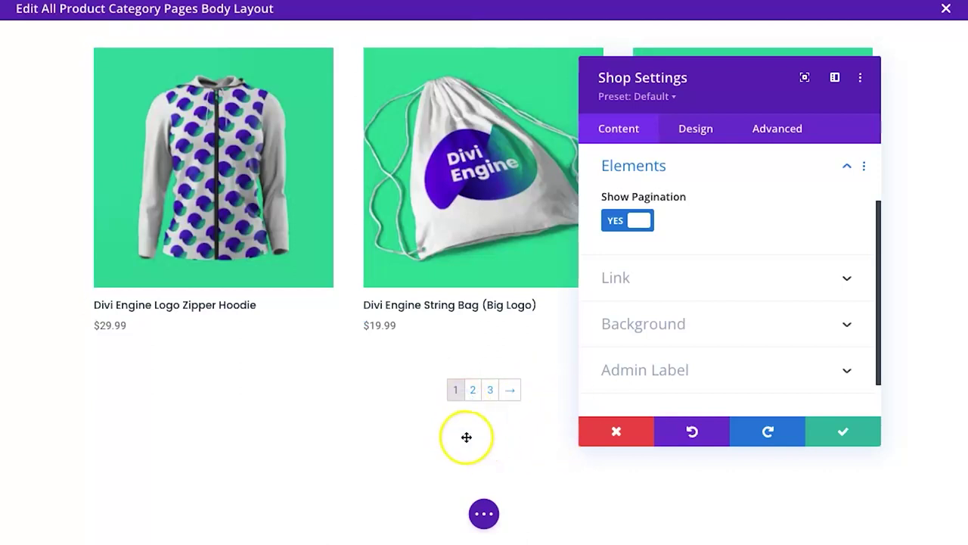
{"action": "left_click", "coordinate": [493, 406]}
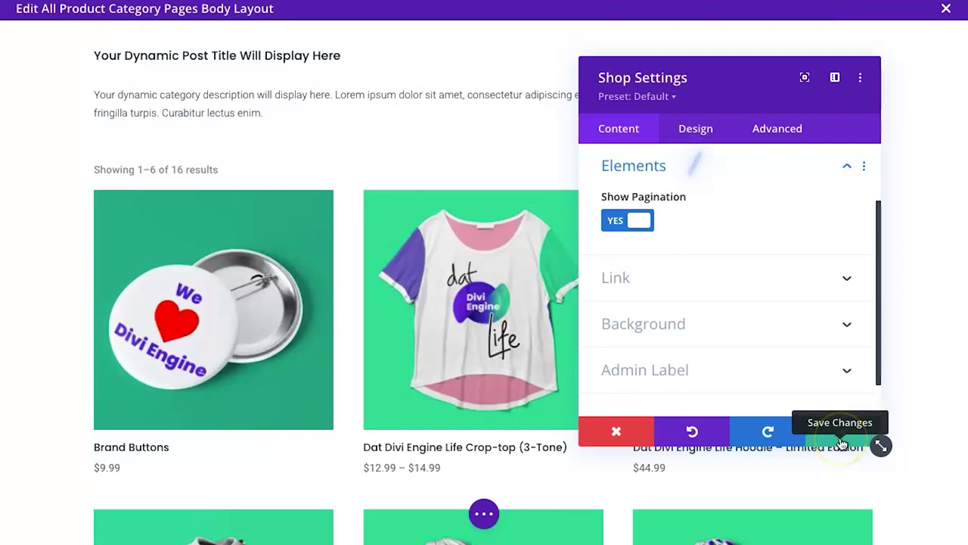
- Set the Shop module's overlay icon color to transparent in its design settings
{"action": "left_click", "coordinate": [698, 127]}
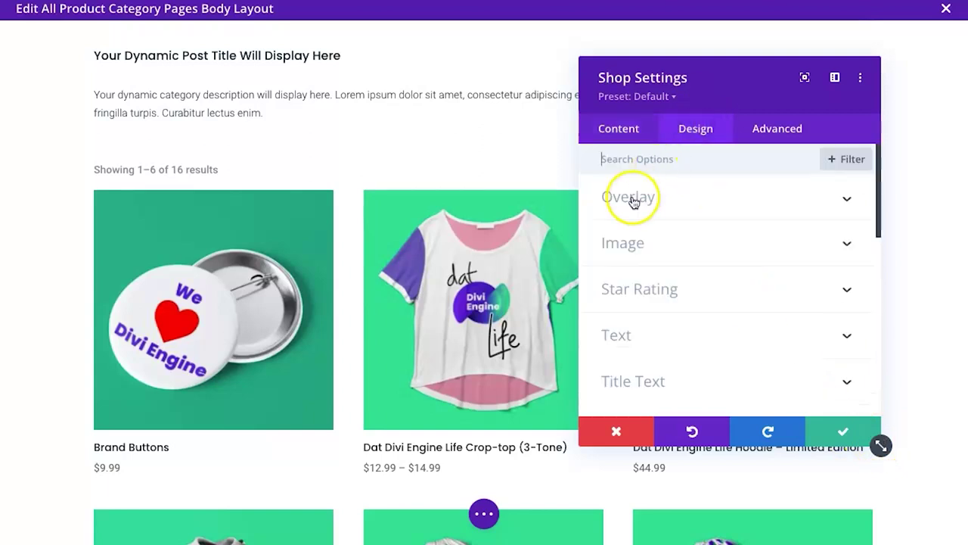
{"action": "left_click", "coordinate": [657, 210]}
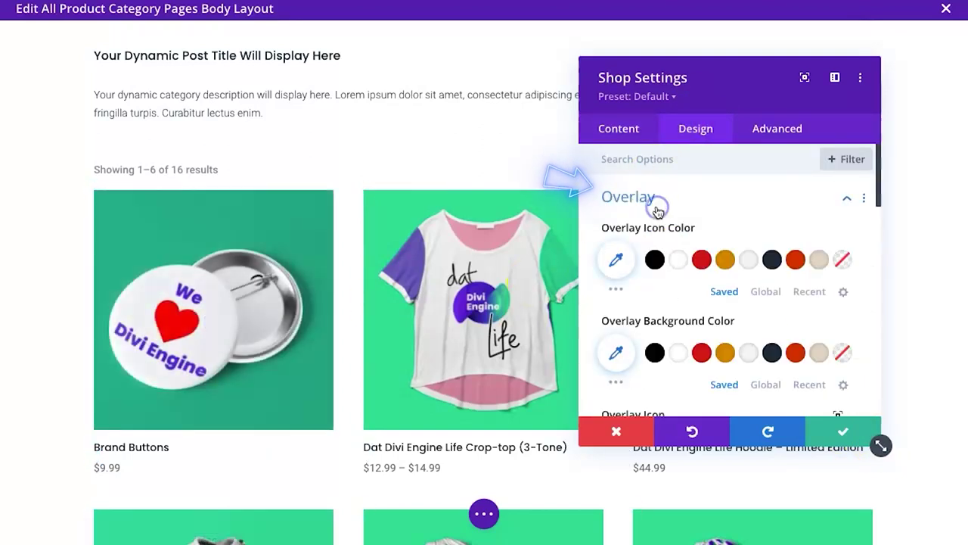
{"action": "left_click", "coordinate": [842, 260]}
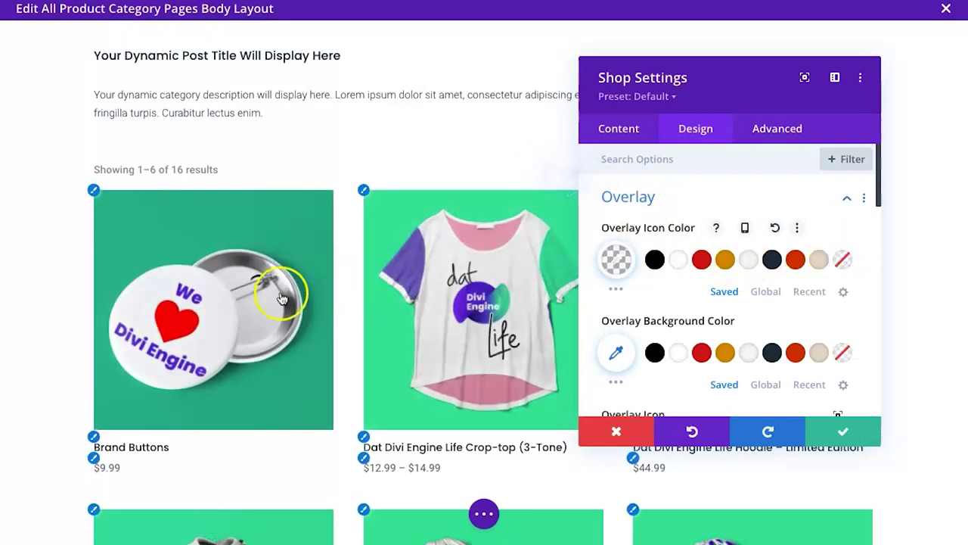
- Set the Shop module's overlay background color to semi-transparent white, rgba(255,255,255,0.2)
{"action": "scroll", "coordinate": [640, 324], "scroll_direction": "down", "scroll_amount": 1}
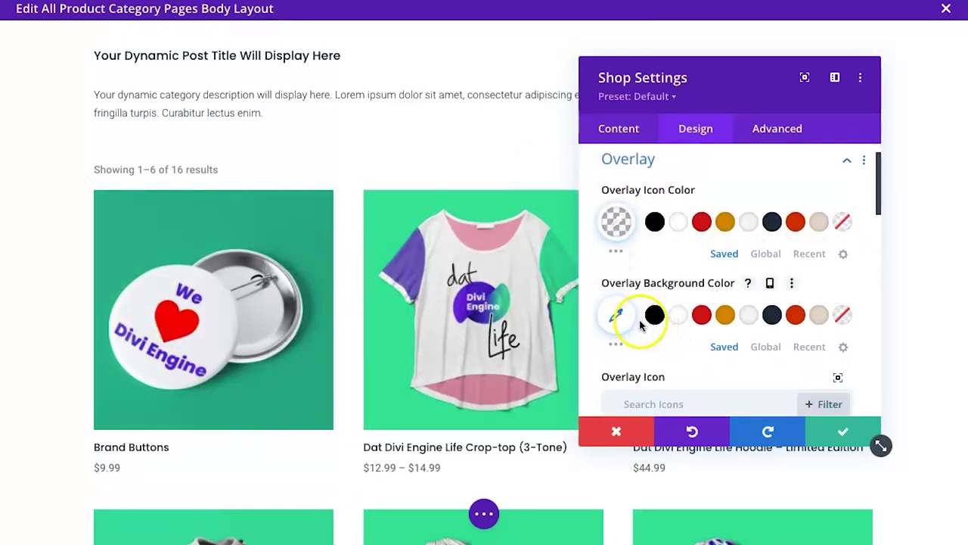
{"action": "left_click", "coordinate": [616, 313]}
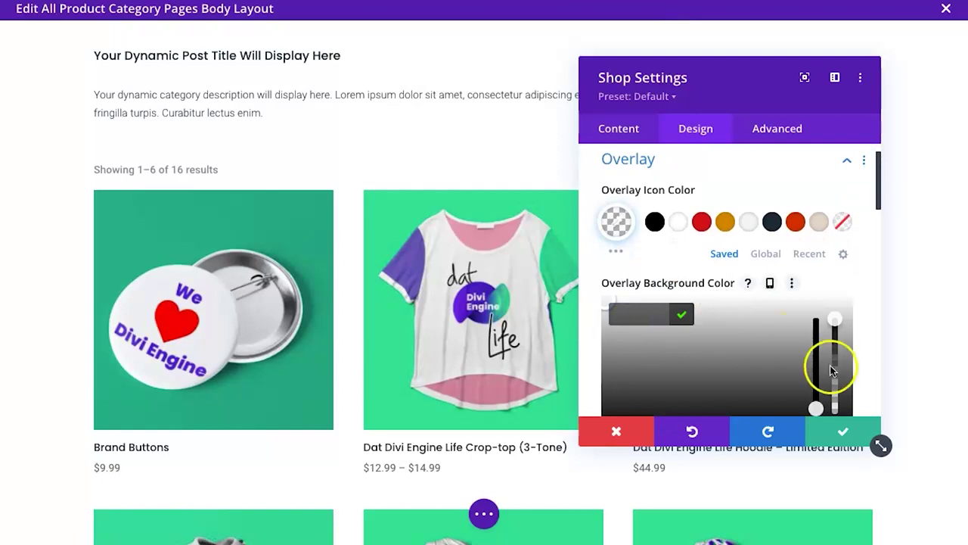
{"action": "scroll", "coordinate": [830, 367], "scroll_direction": "down", "scroll_amount": 2}
{"action": "left_click", "coordinate": [652, 371]}
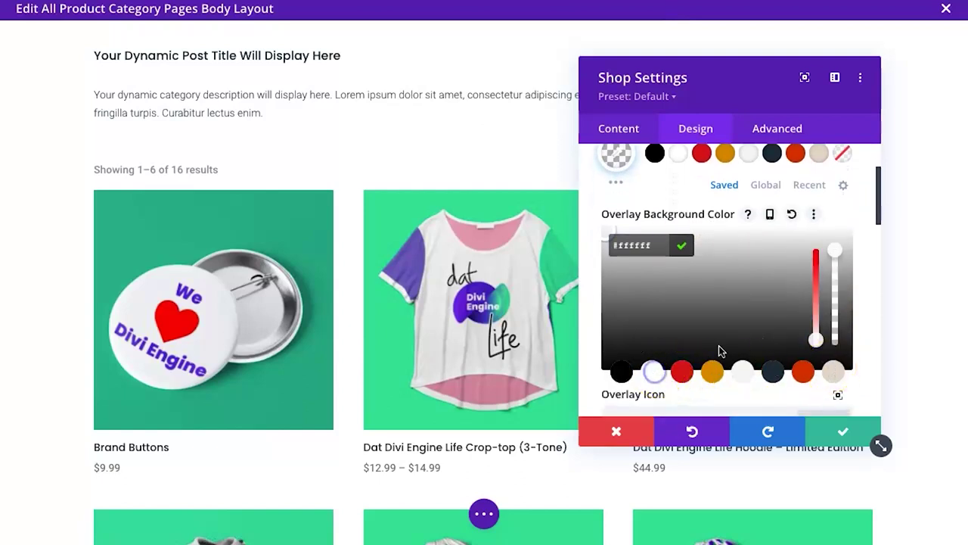
{"action": "left_click_drag", "start_coordinate": [837, 261], "coordinate": [837, 307]}
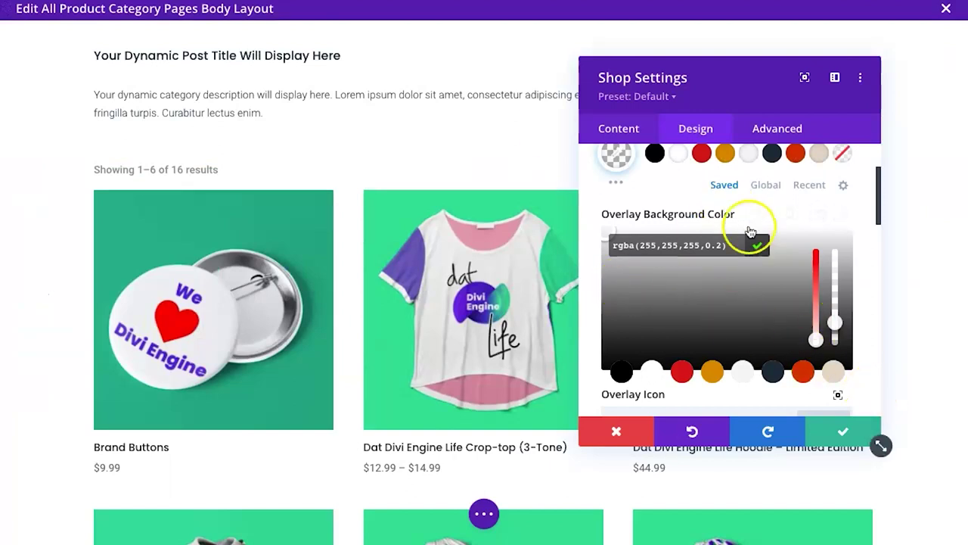
- Set the product title font weight to Light and its text color to the saved dark navy swatch
{"action": "scroll", "coordinate": [735, 239], "scroll_direction": "down", "scroll_amount": 5}
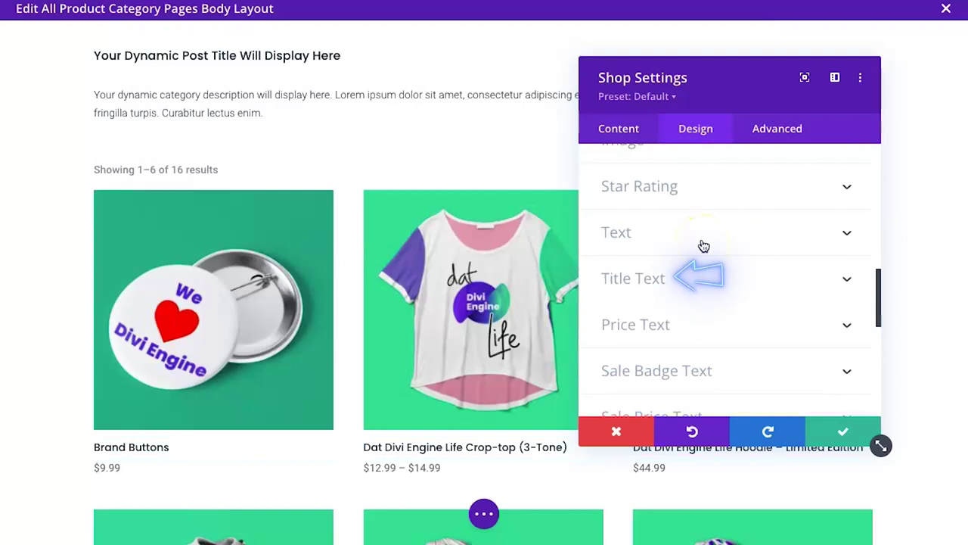
{"action": "left_click", "coordinate": [691, 278]}
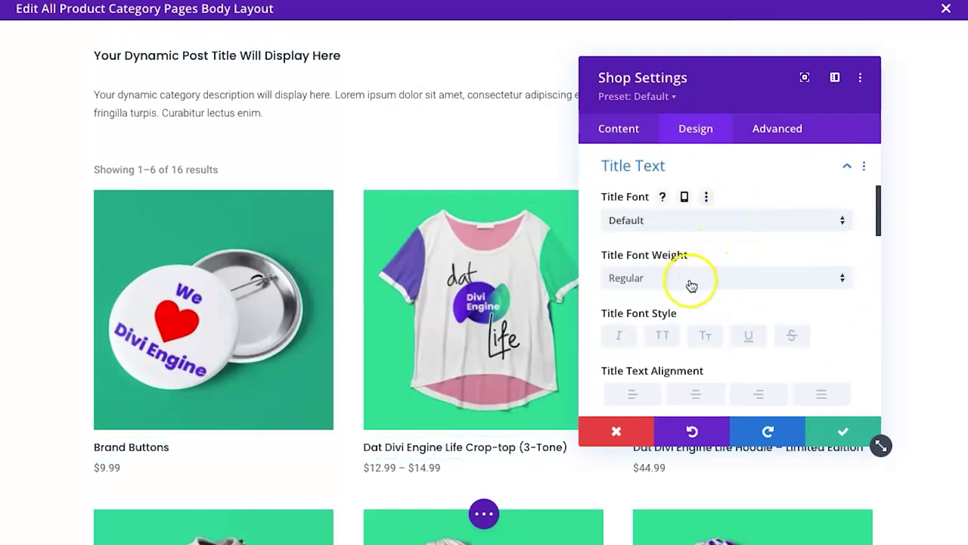
{"action": "left_click", "coordinate": [692, 285]}
{"action": "left_click", "coordinate": [677, 300]}
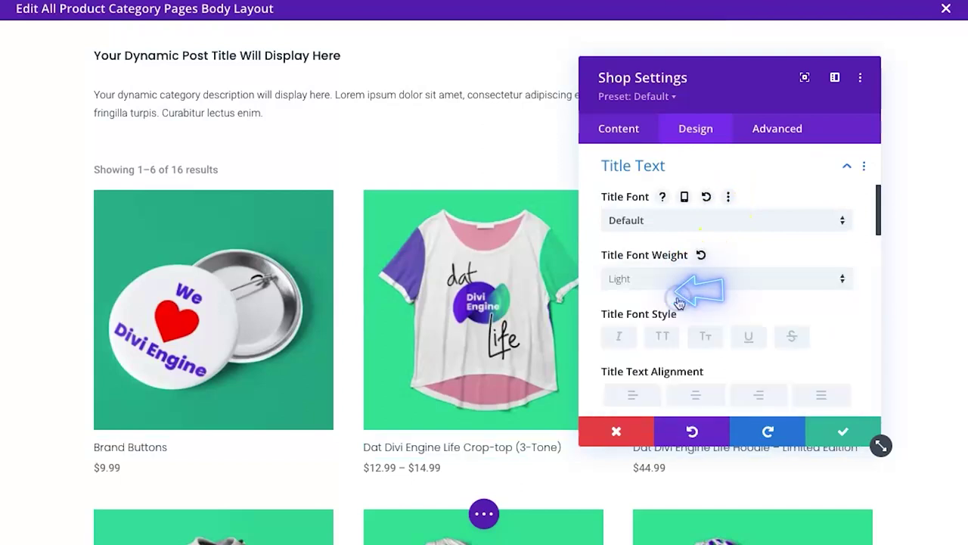
{"action": "scroll", "coordinate": [719, 400], "scroll_direction": "down", "scroll_amount": 3}
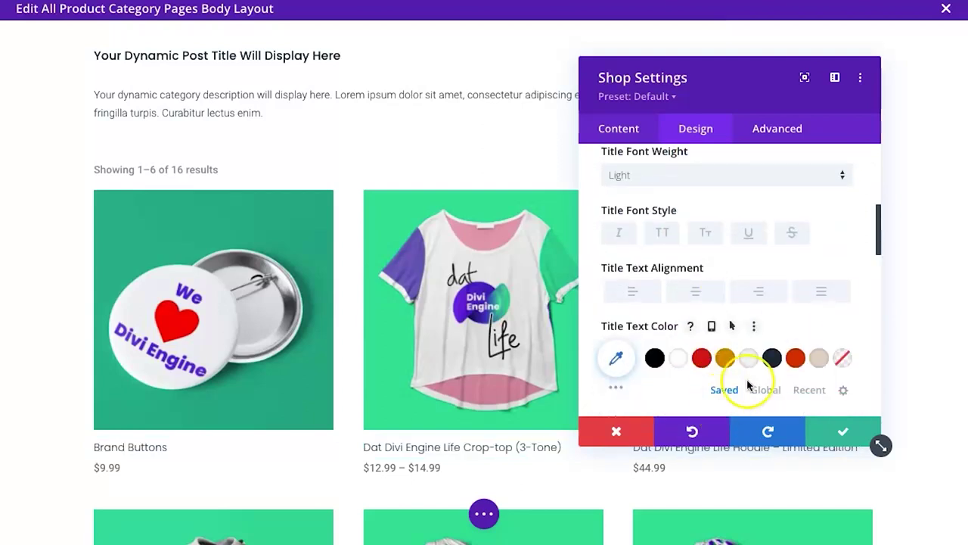
{"action": "left_click", "coordinate": [772, 358]}
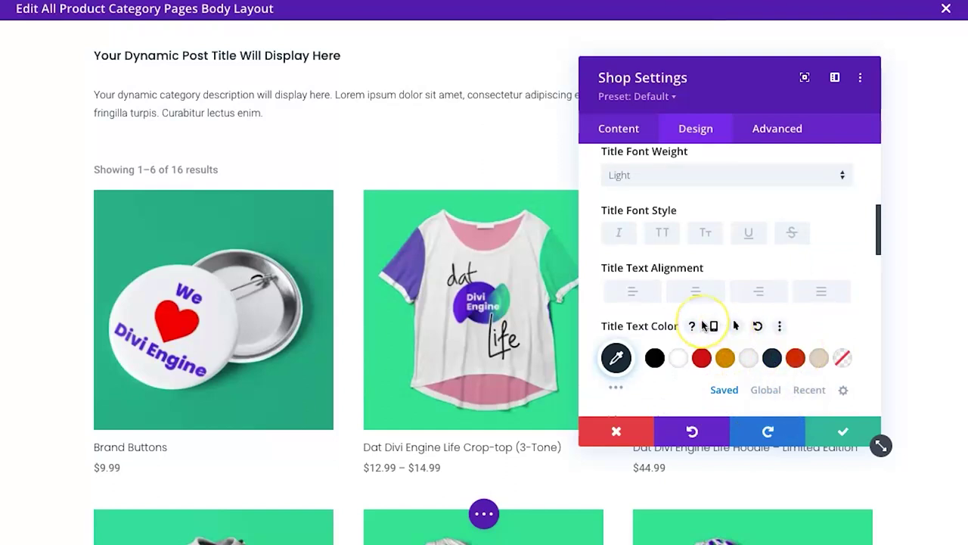
- Set the product price text color to the saved dark navy swatch and save the Shop module settings
{"action": "scroll", "coordinate": [723, 289], "scroll_direction": "down", "scroll_amount": 3}
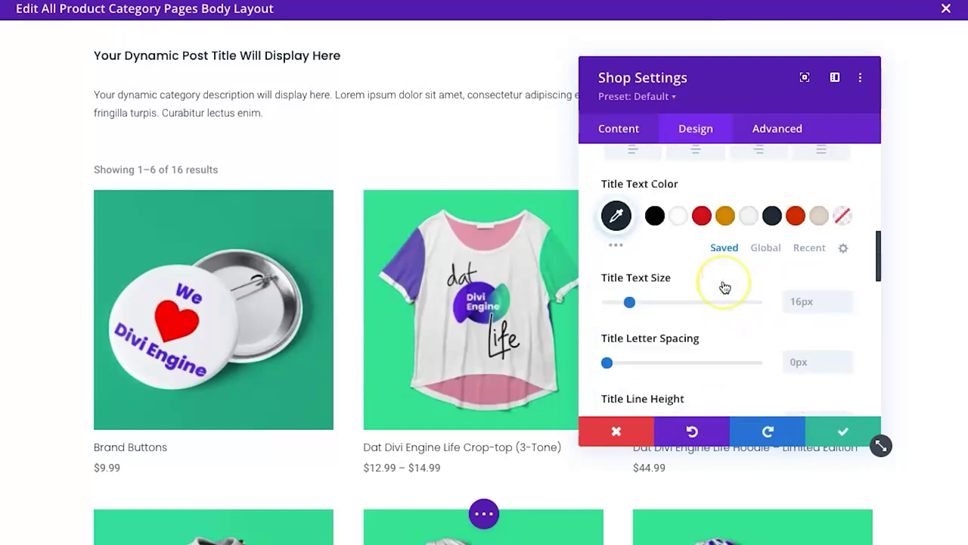
{"action": "scroll", "coordinate": [725, 287], "scroll_direction": "down", "scroll_amount": 1}
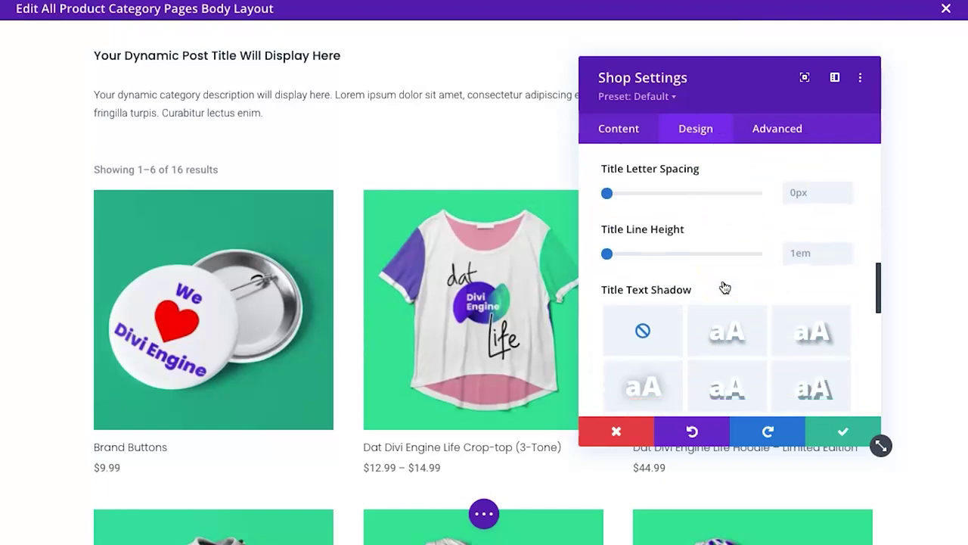
{"action": "scroll", "coordinate": [723, 286], "scroll_direction": "down", "scroll_amount": 5}
{"action": "left_click", "coordinate": [683, 180]}
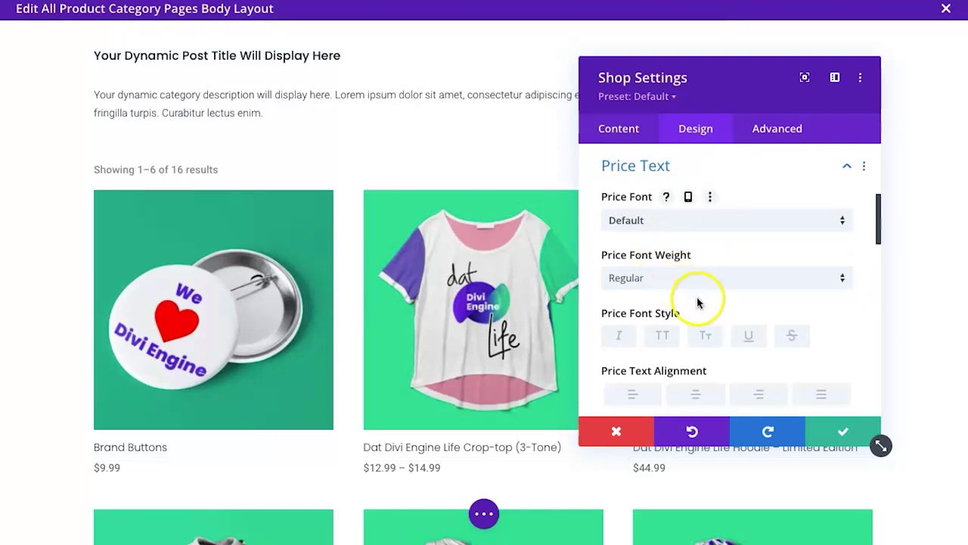
{"action": "scroll", "coordinate": [708, 333], "scroll_direction": "down", "scroll_amount": 3}
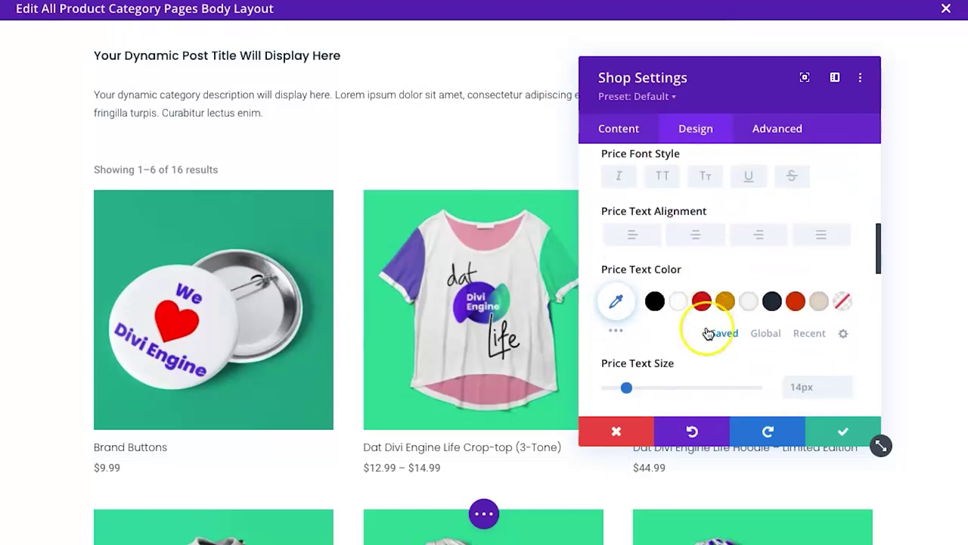
{"action": "left_click", "coordinate": [770, 300]}
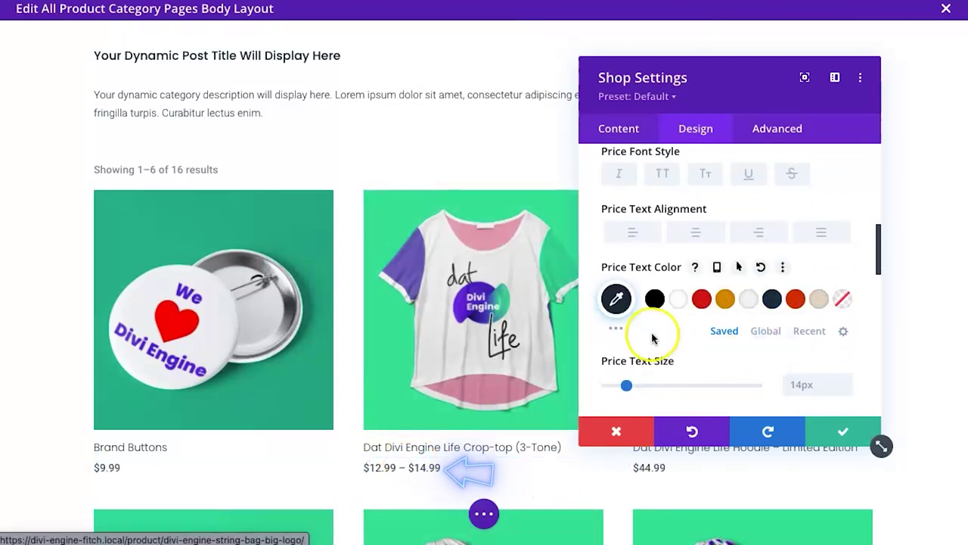
{"action": "scroll", "coordinate": [653, 333], "scroll_direction": "down", "scroll_amount": 4}
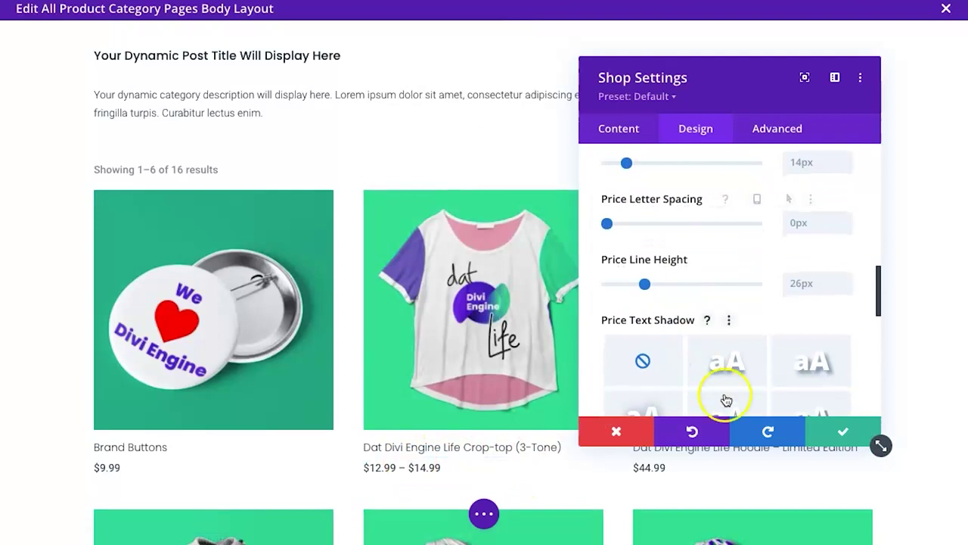
{"action": "left_click", "coordinate": [841, 430]}
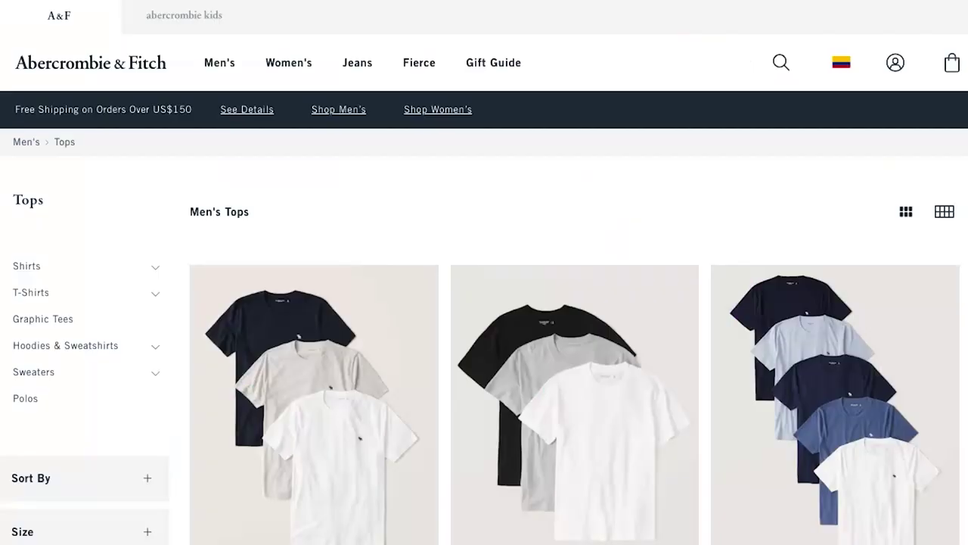
- Compare the product grid on Abercrombie & Fitch's Men's Tops page with the styled grid in the category layout
{"action": "scroll", "coordinate": [461, 233], "scroll_direction": "down", "scroll_amount": 3}
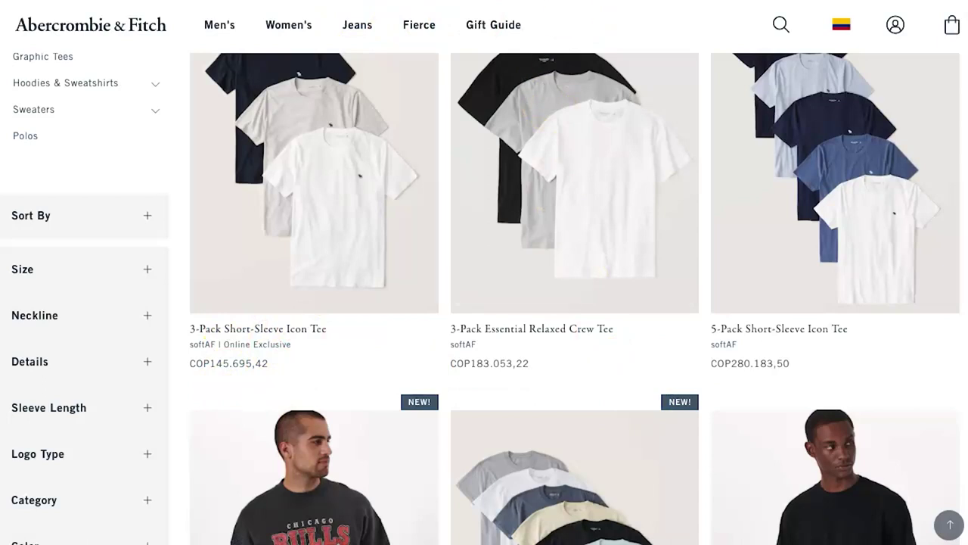
{"action": "scroll", "coordinate": [605, 255], "scroll_direction": "up", "scroll_amount": 2}
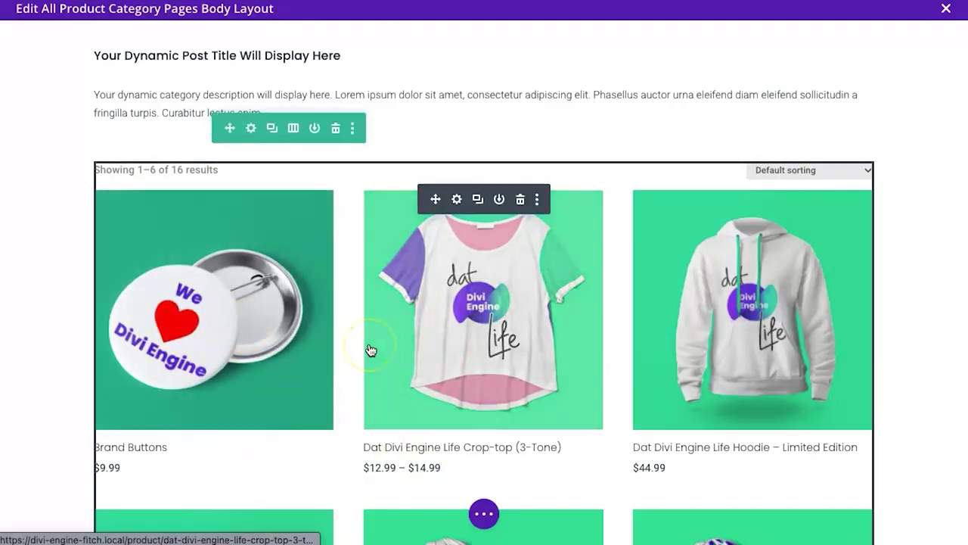
{"action": "scroll", "coordinate": [371, 349], "scroll_direction": "down", "scroll_amount": 5}
{"action": "scroll", "coordinate": [371, 350], "scroll_direction": "up", "scroll_amount": 6}
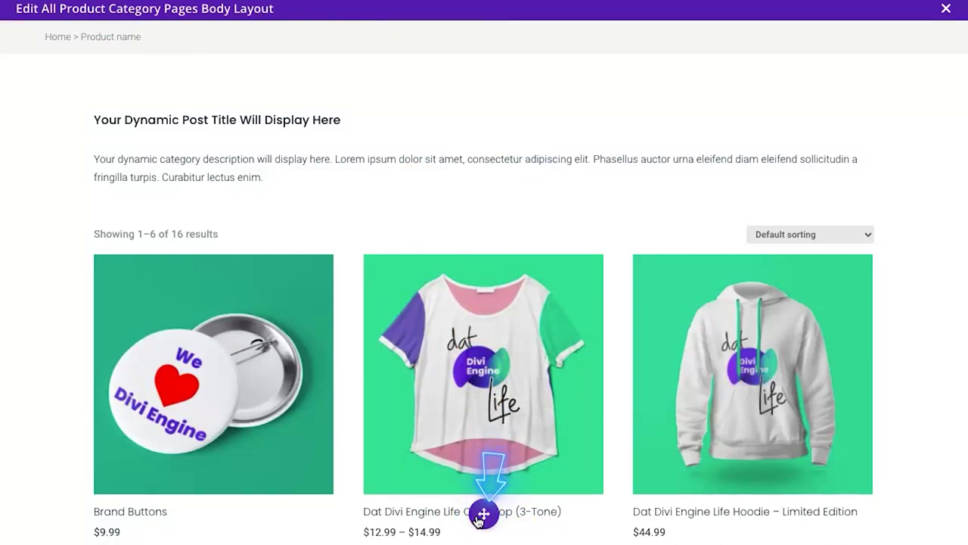
- Save and close the product category body layout, and save all Theme Builder changes
{"action": "left_click", "coordinate": [483, 514]}
{"action": "left_click", "coordinate": [929, 516]}
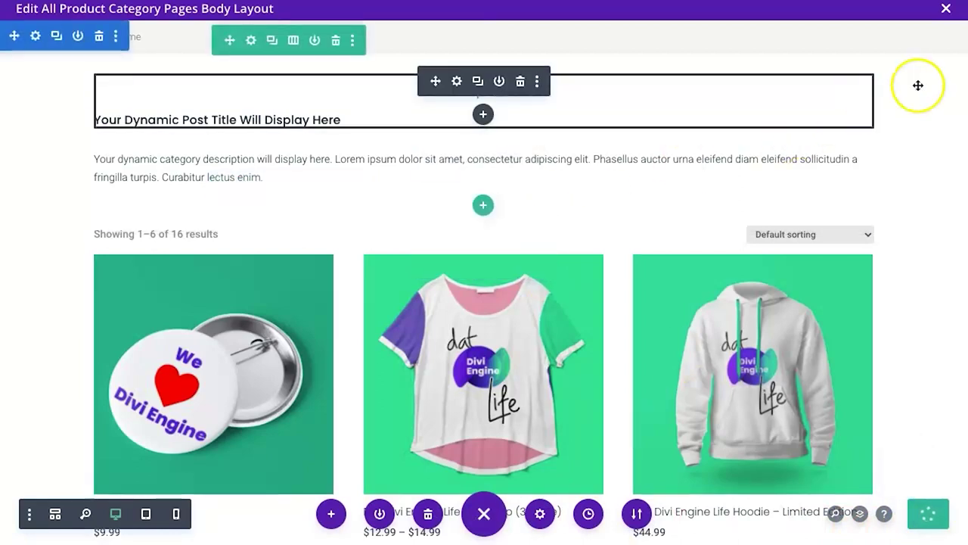
{"action": "left_click", "coordinate": [946, 9]}
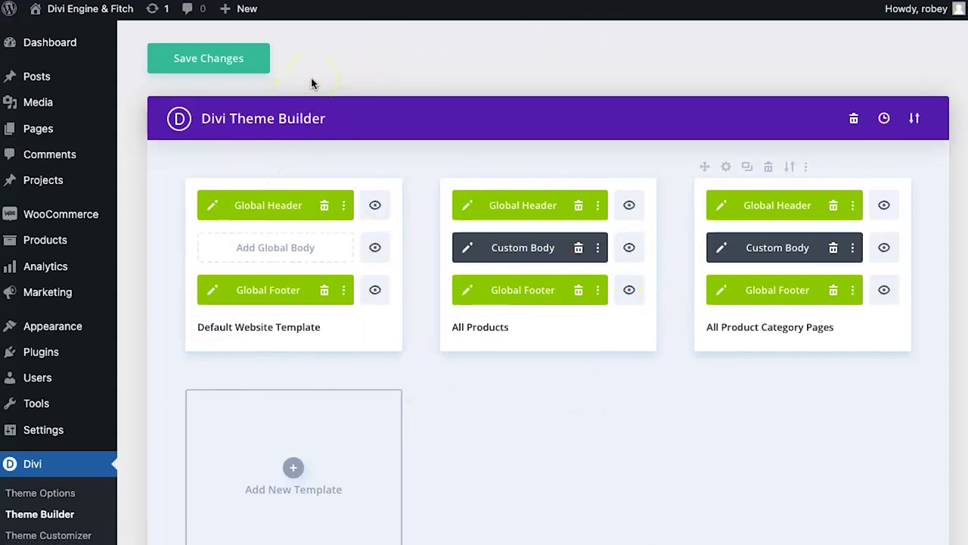
{"action": "left_click", "coordinate": [221, 58]}
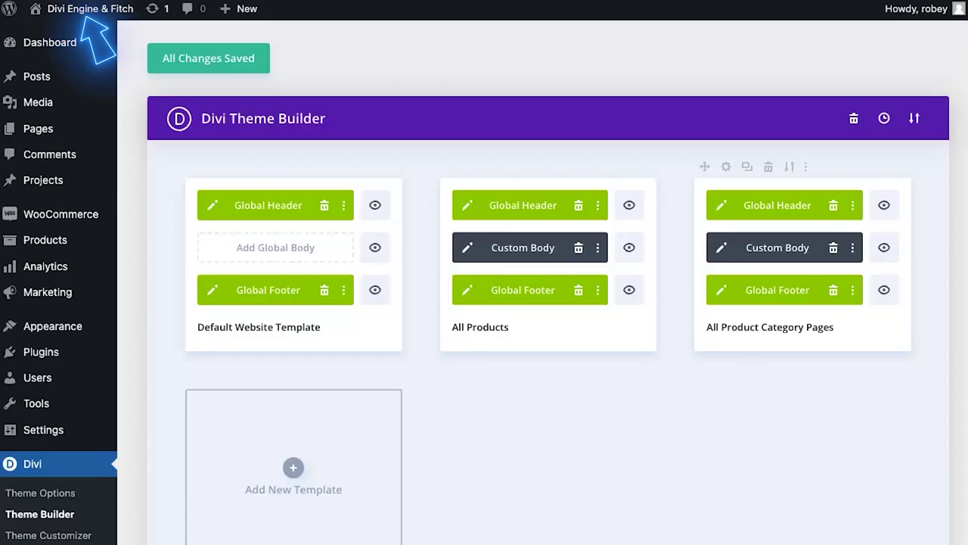
- Visit the live site and check the Men's category page's breadcrumbs, title and product grid down to the footer
{"action": "left_click", "coordinate": [50, 9]}
{"action": "mouse_move", "coordinate": [50, 10]}
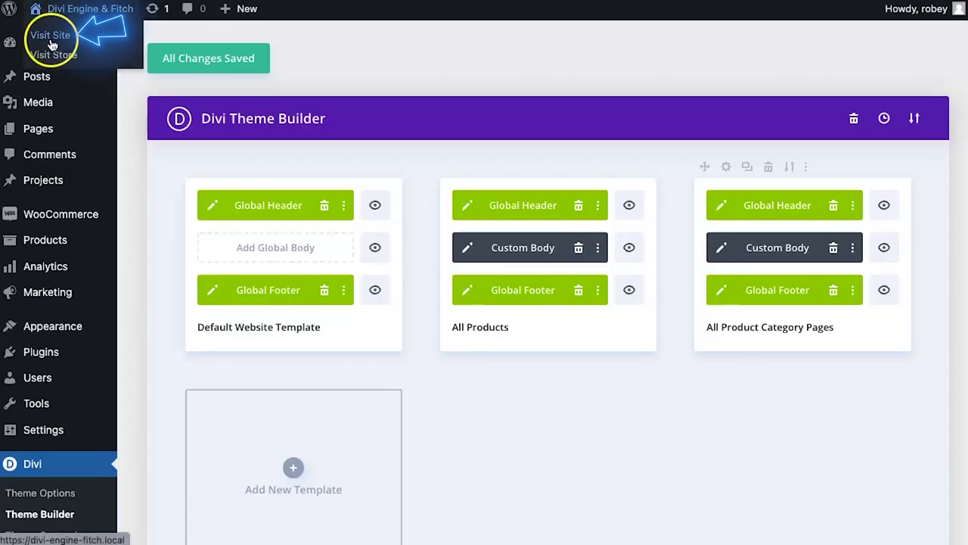
{"action": "right_click", "coordinate": [50, 37]}
{"action": "left_click", "coordinate": [121, 65]}
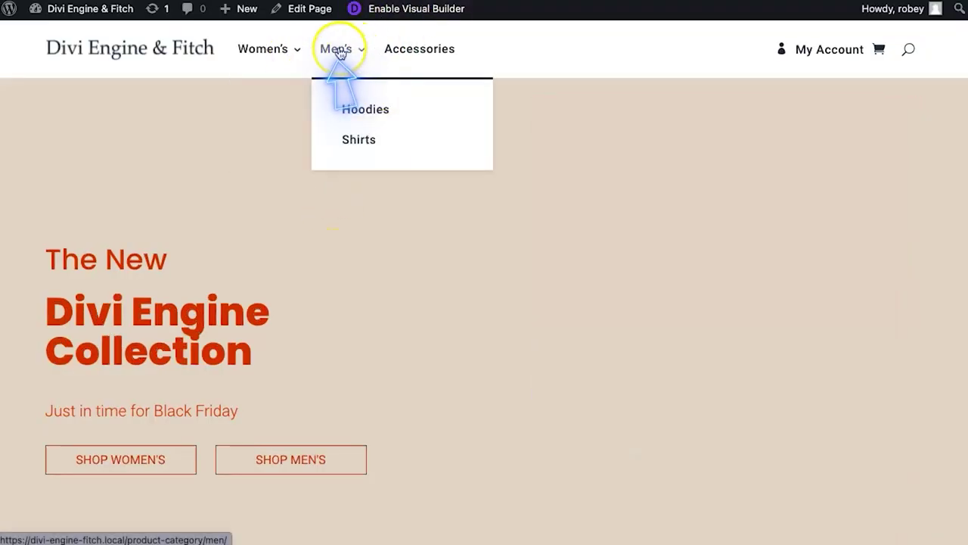
{"action": "left_click", "coordinate": [338, 49]}
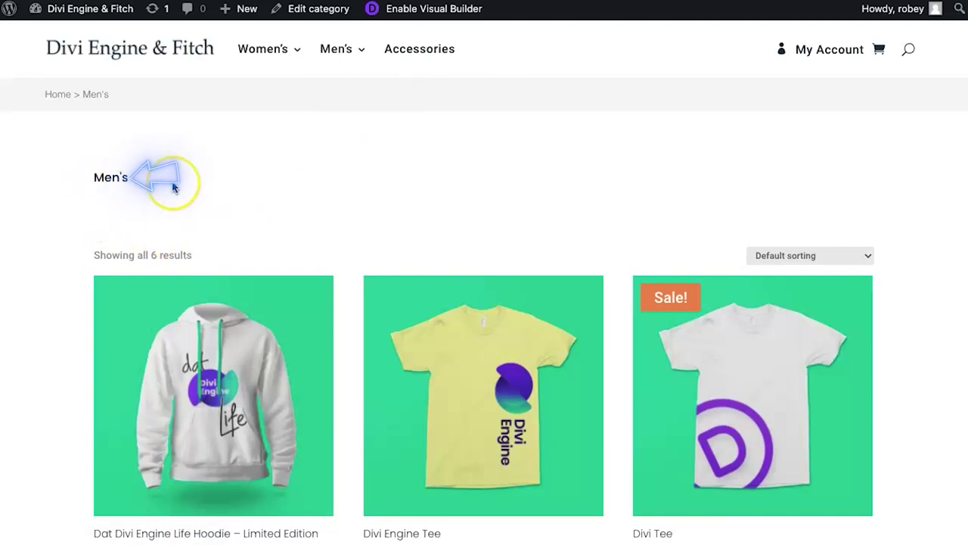
{"action": "scroll", "coordinate": [244, 417], "scroll_direction": "down", "scroll_amount": 6}
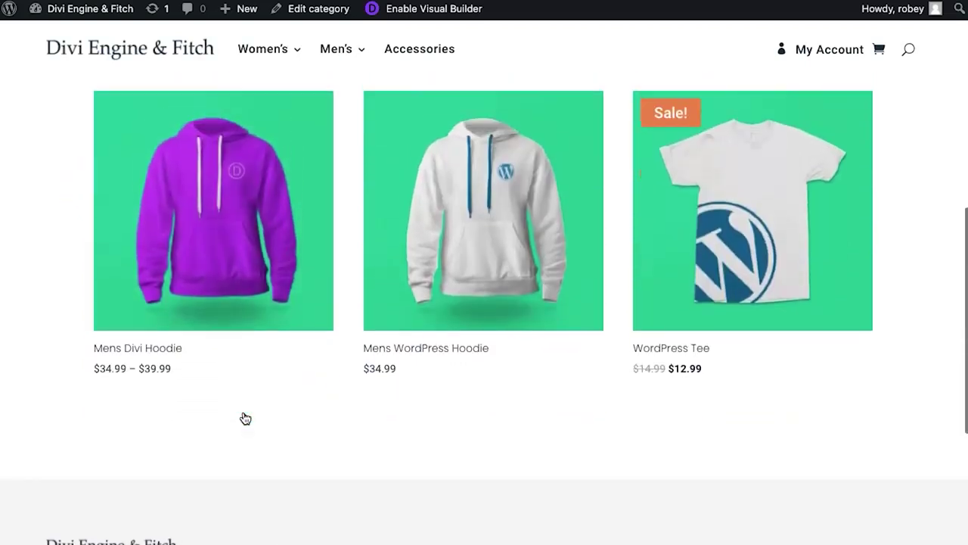
{"action": "scroll", "coordinate": [245, 417], "scroll_direction": "up", "scroll_amount": 6}
- Open the Women's Shirts category page and check its breadcrumbs, title and product grid down to the footer
{"action": "mouse_move", "coordinate": [264, 49]}
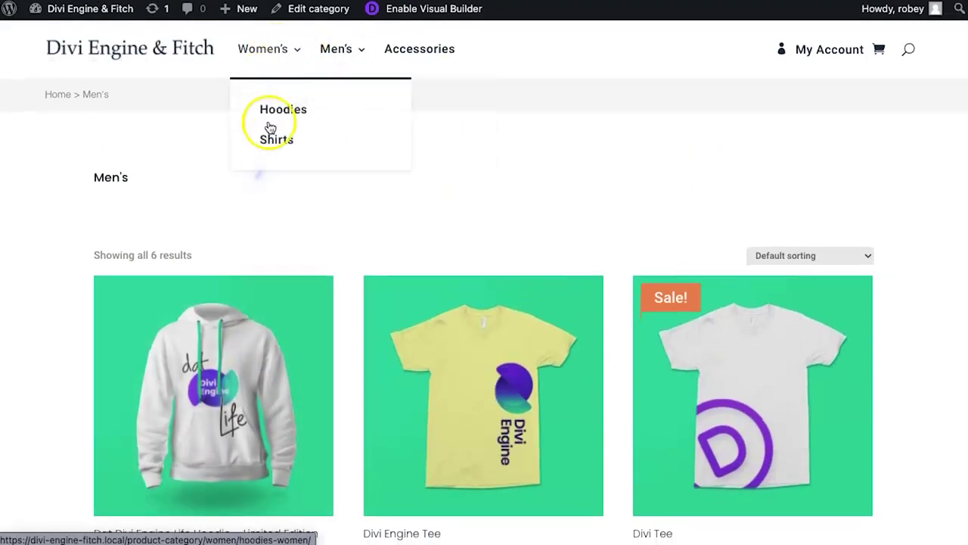
{"action": "left_click", "coordinate": [286, 147]}
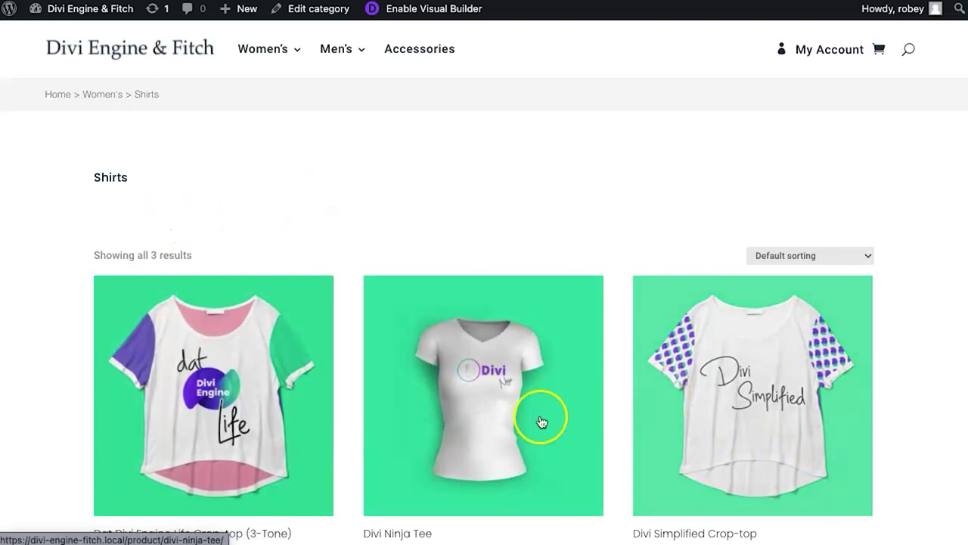
{"action": "scroll", "coordinate": [319, 346], "scroll_direction": "down", "scroll_amount": 6}
{"action": "scroll", "coordinate": [321, 349], "scroll_direction": "up", "scroll_amount": 6}
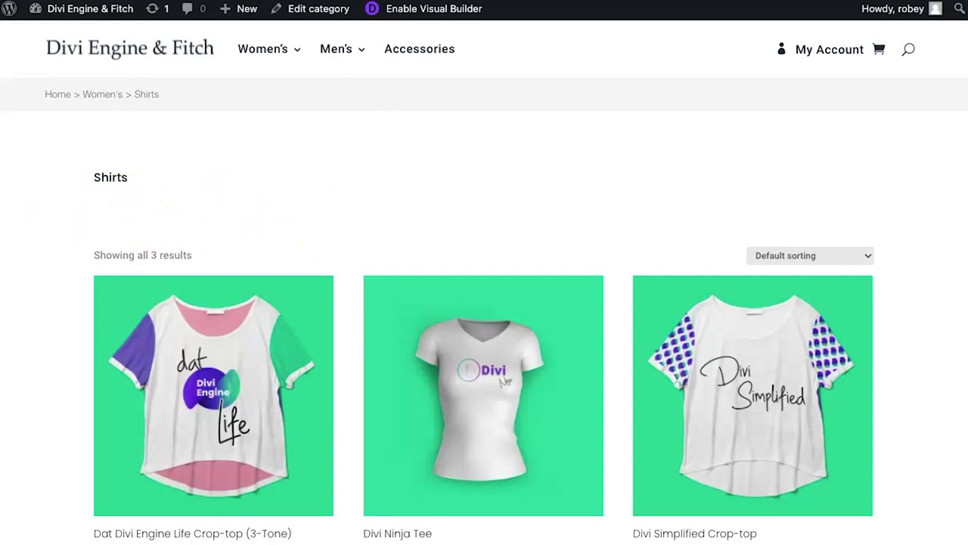
{"action": "scroll", "coordinate": [564, 229], "scroll_direction": "down", "scroll_amount": 6}
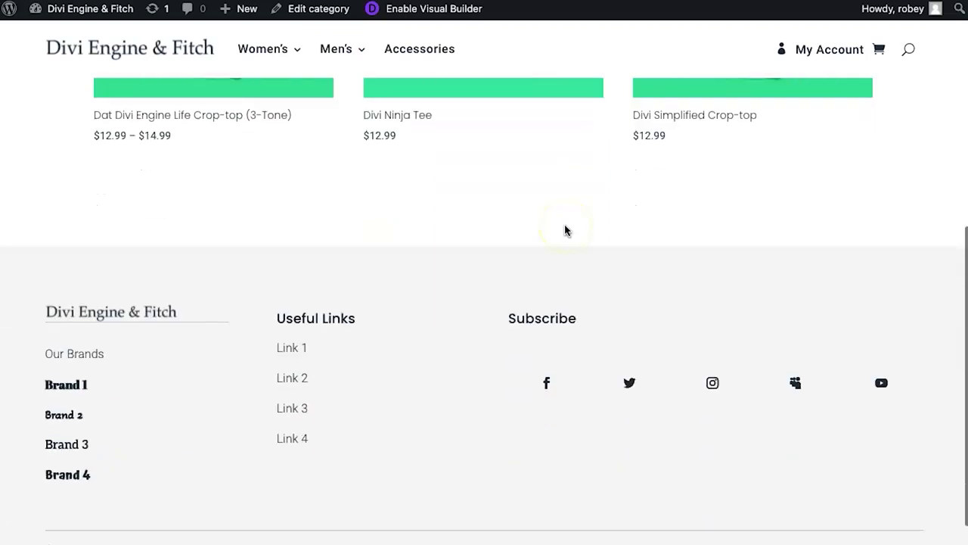
{"action": "scroll", "coordinate": [565, 230], "scroll_direction": "up", "scroll_amount": 6}
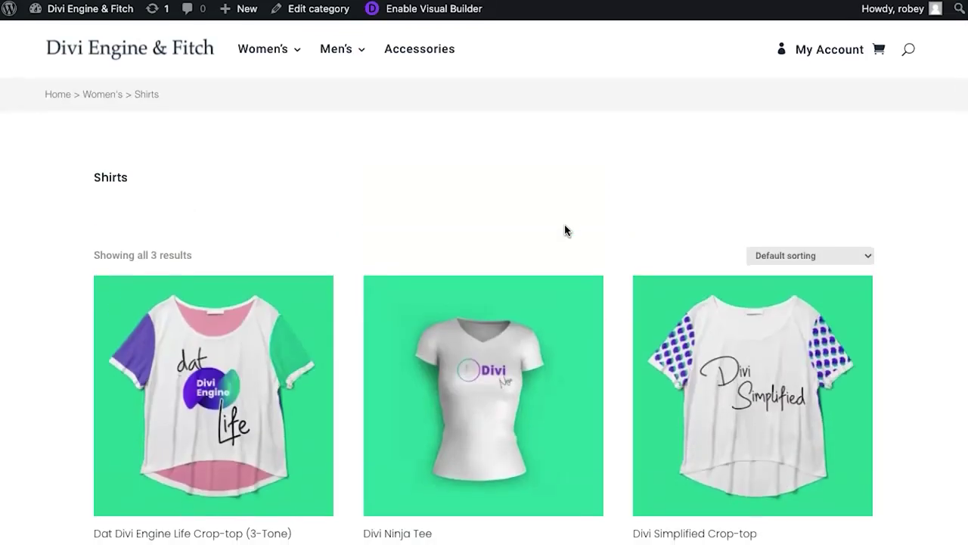
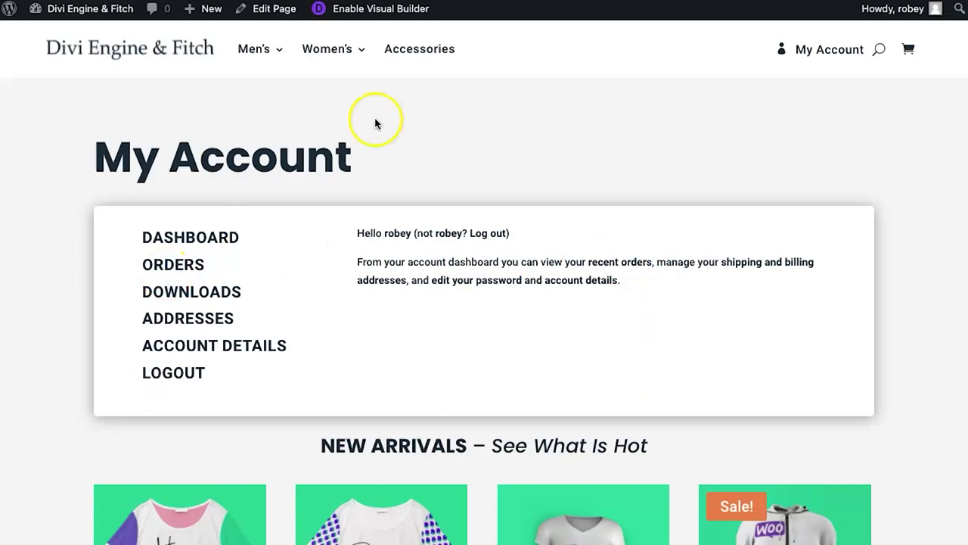
- Examine the example My Account page's title, account menu, dashboard text and New Arrivals products, and glance at the store's home page
{"action": "scroll", "coordinate": [590, 227], "scroll_direction": "down", "scroll_amount": 3}
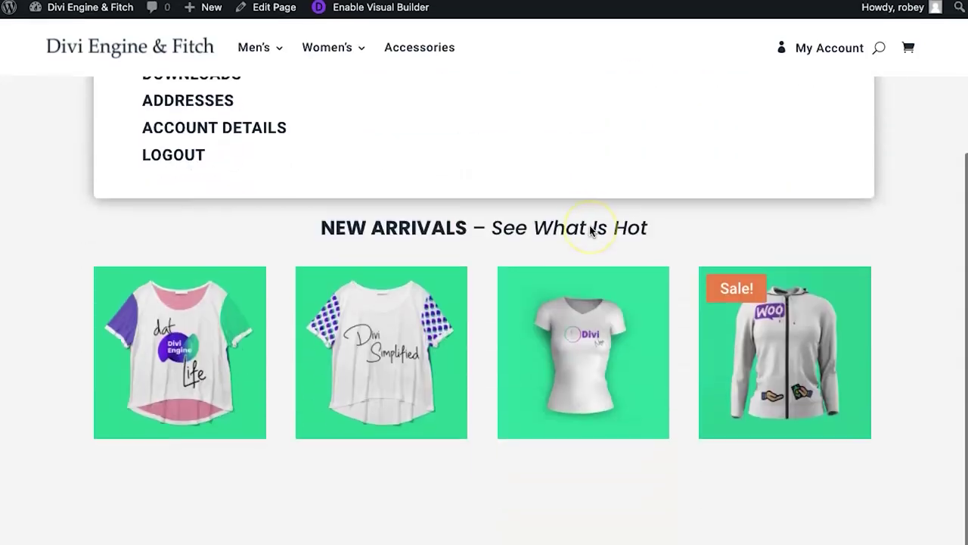
{"action": "scroll", "coordinate": [590, 227], "scroll_direction": "up", "scroll_amount": 3}
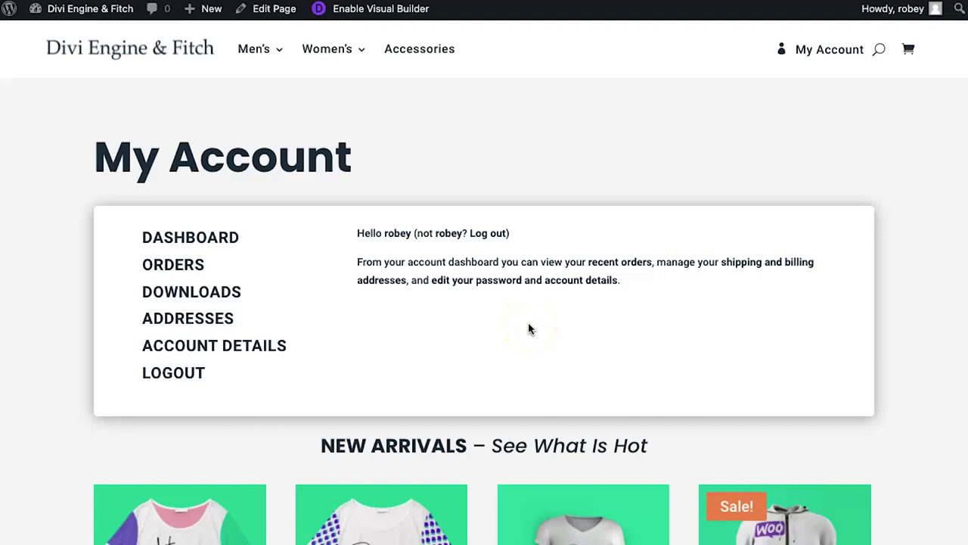
{"action": "scroll", "coordinate": [530, 329], "scroll_direction": "down", "scroll_amount": 5}
{"action": "scroll", "coordinate": [530, 326], "scroll_direction": "up", "scroll_amount": 1}
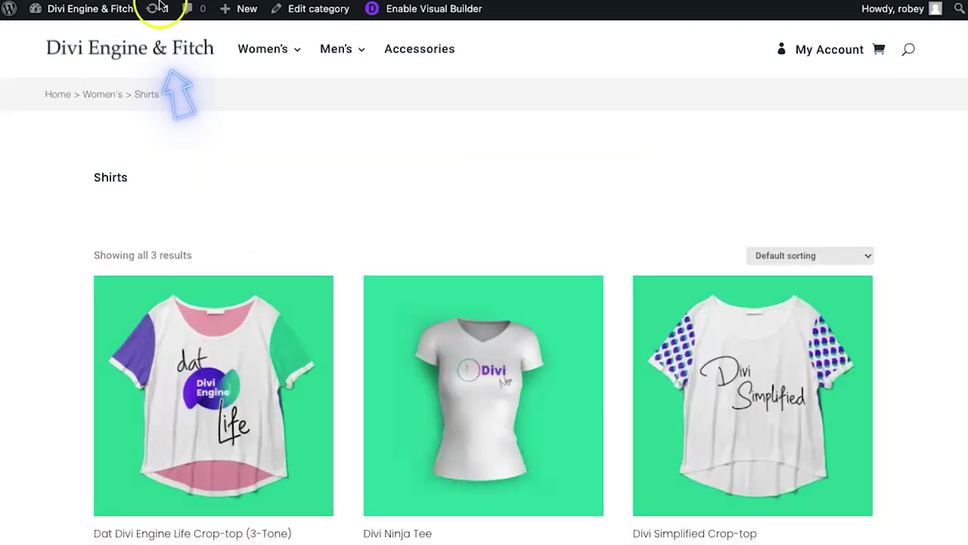
{"action": "left_click", "coordinate": [86, 54]}
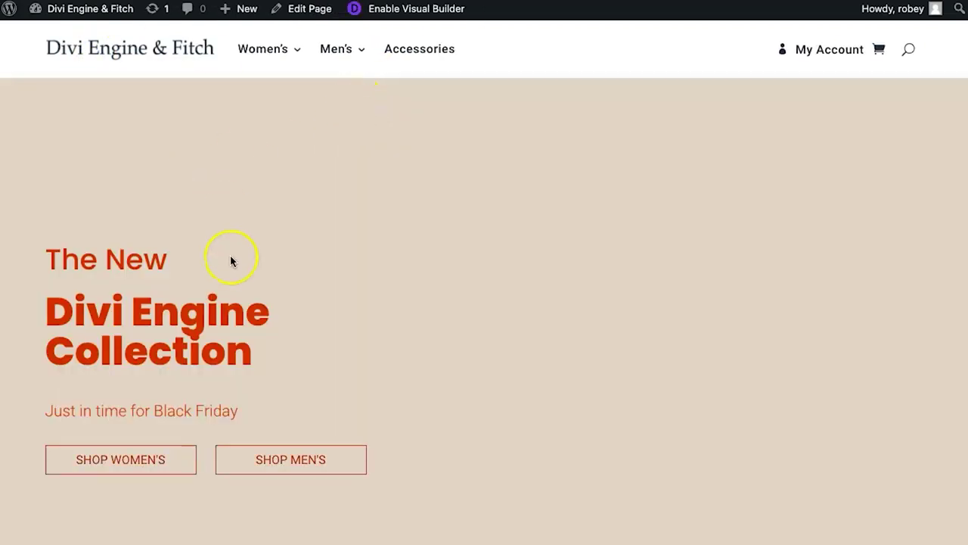
{"action": "scroll", "coordinate": [383, 434], "scroll_direction": "down", "scroll_amount": 10}
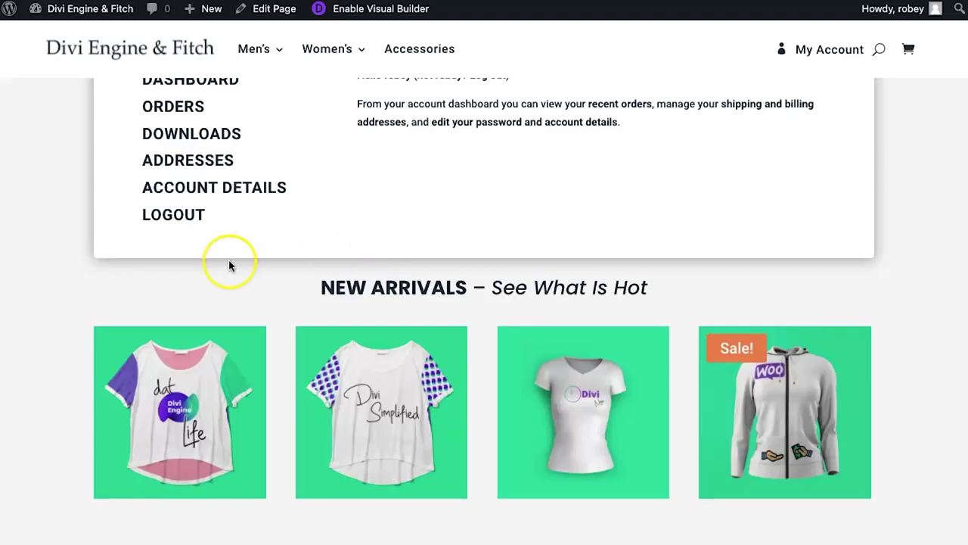
{"action": "scroll", "coordinate": [219, 261], "scroll_direction": "up", "scroll_amount": 3}
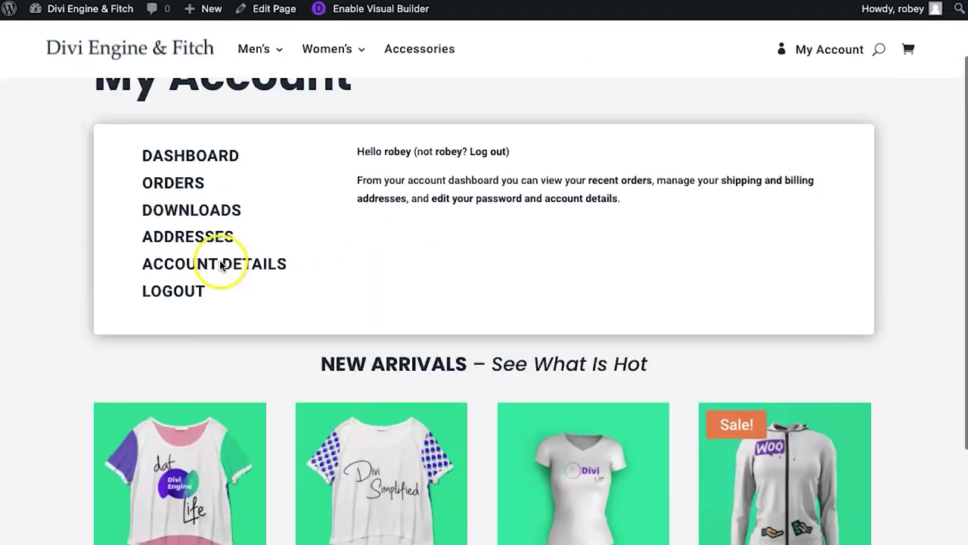
{"action": "scroll", "coordinate": [321, 386], "scroll_direction": "down", "scroll_amount": 3}
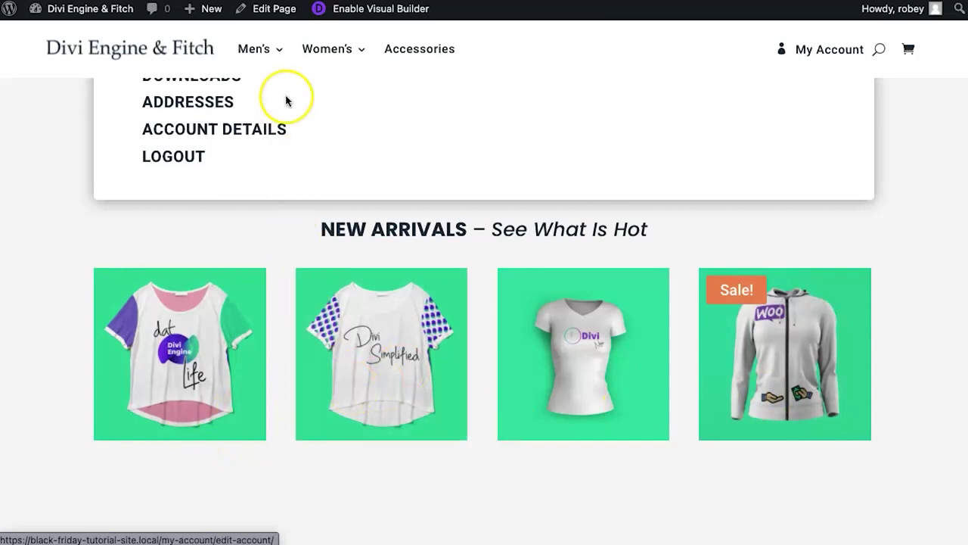
{"action": "scroll", "coordinate": [234, 207], "scroll_direction": "up", "scroll_amount": 3}
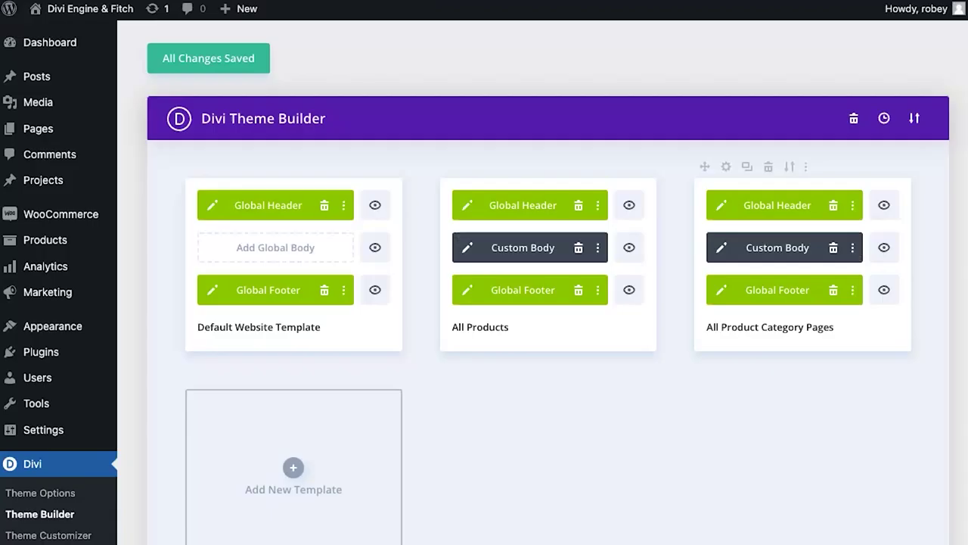
- Create a new Theme Builder template assigned to the WooCommerce My Account page
{"action": "scroll", "coordinate": [509, 488], "scroll_direction": "down", "scroll_amount": 3}
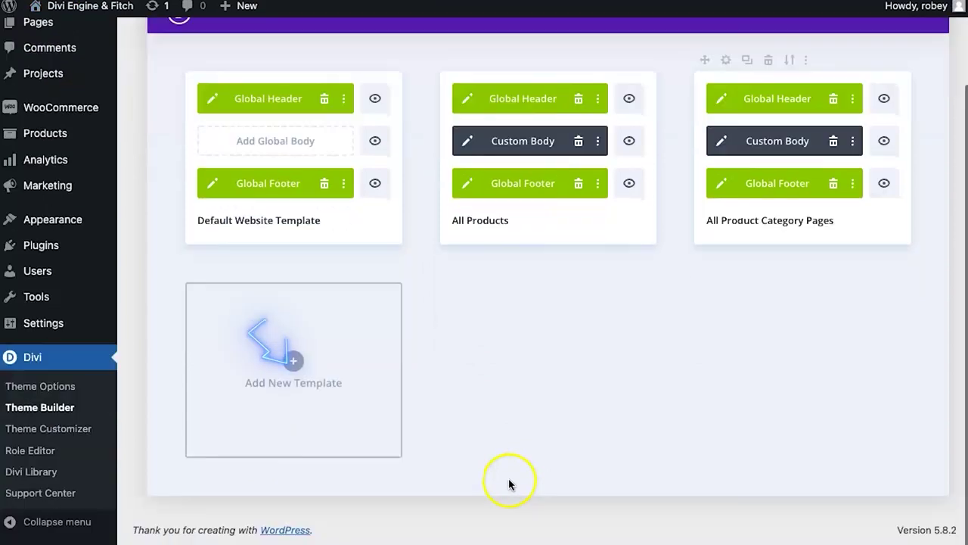
{"action": "left_click", "coordinate": [294, 361]}
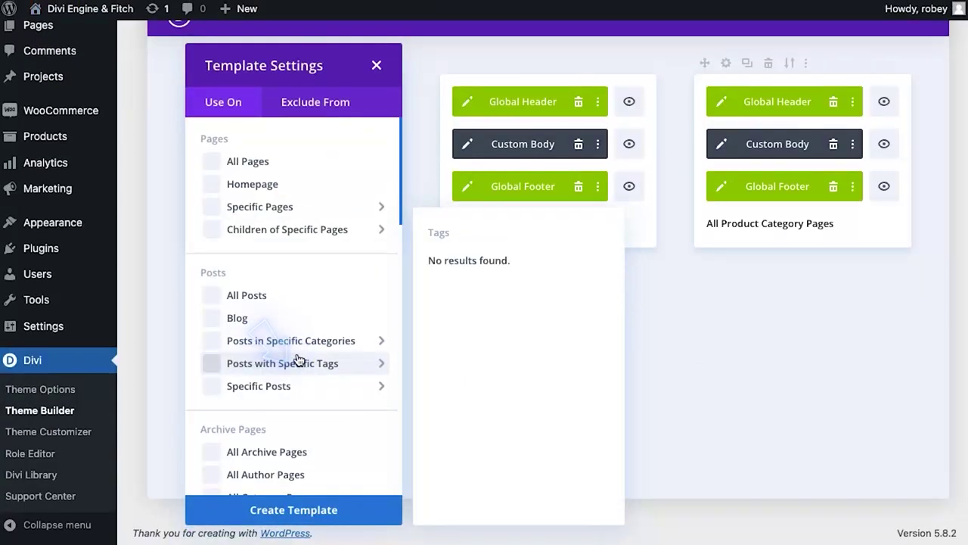
{"action": "scroll", "coordinate": [302, 333], "scroll_direction": "down", "scroll_amount": 10}
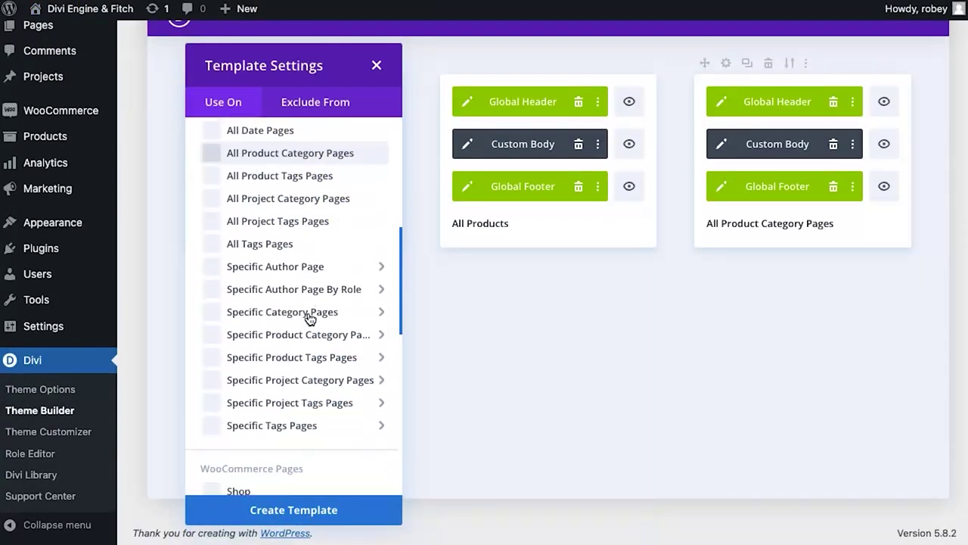
{"action": "scroll", "coordinate": [310, 318], "scroll_direction": "down", "scroll_amount": 1}
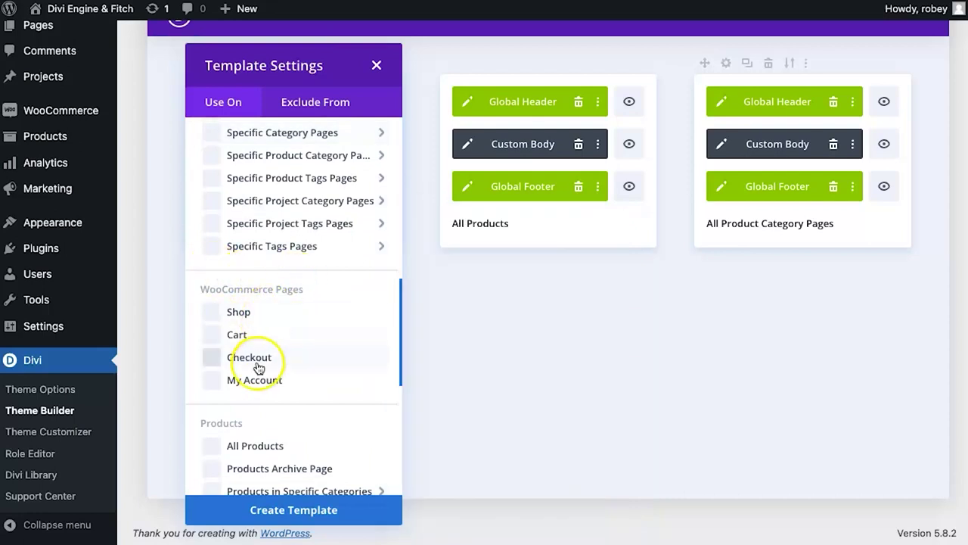
{"action": "left_click", "coordinate": [242, 387]}
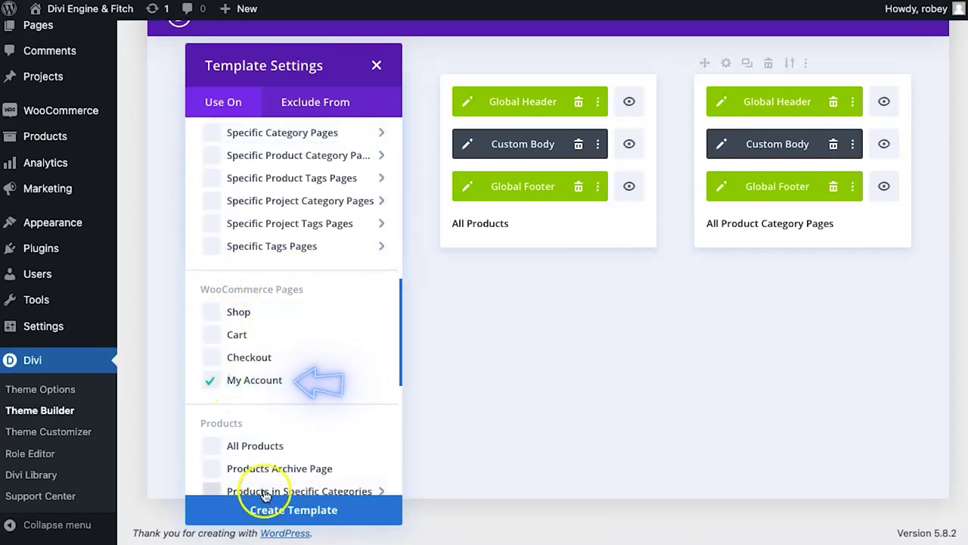
{"action": "left_click", "coordinate": [293, 510]}
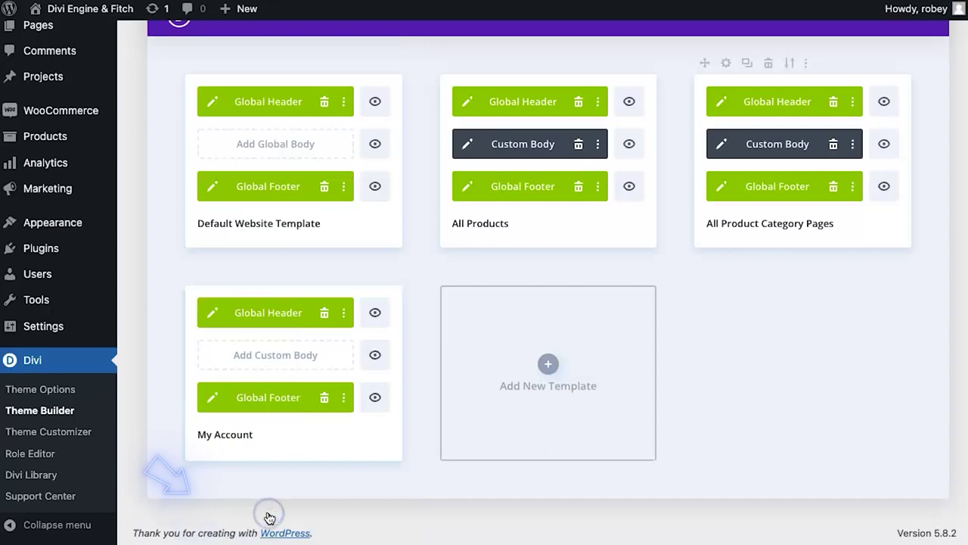
- Start building a custom body for the My Account template and insert a single-column row
{"action": "left_click", "coordinate": [275, 354]}
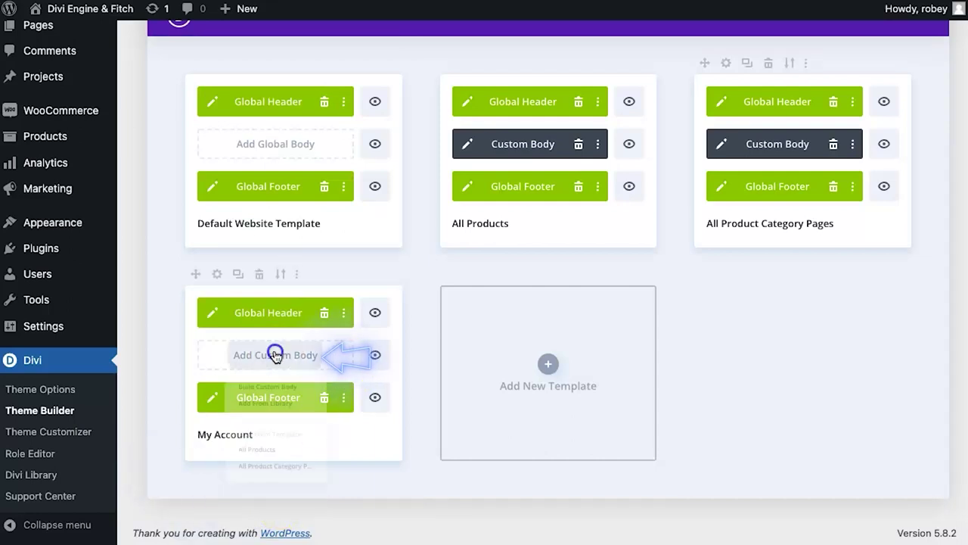
{"action": "left_click", "coordinate": [272, 364]}
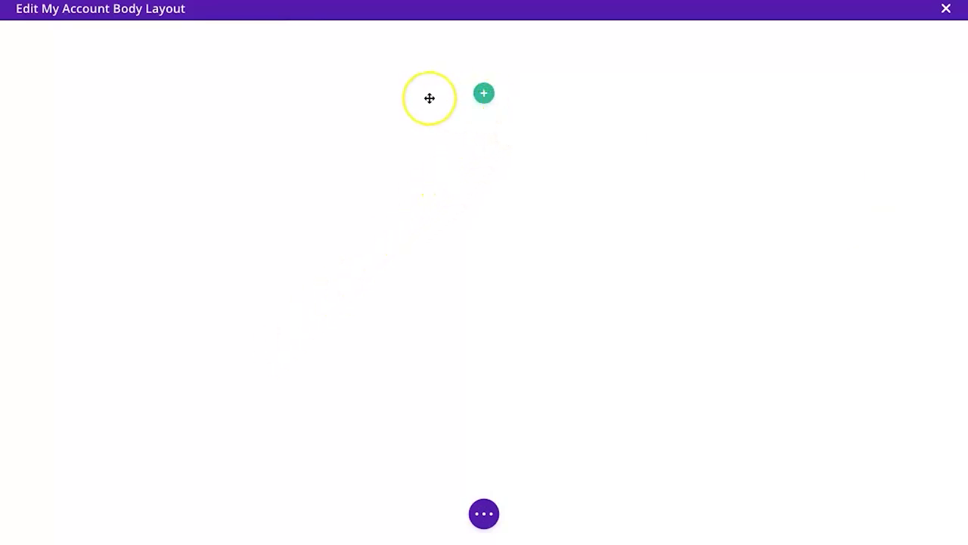
{"action": "left_click", "coordinate": [483, 94]}
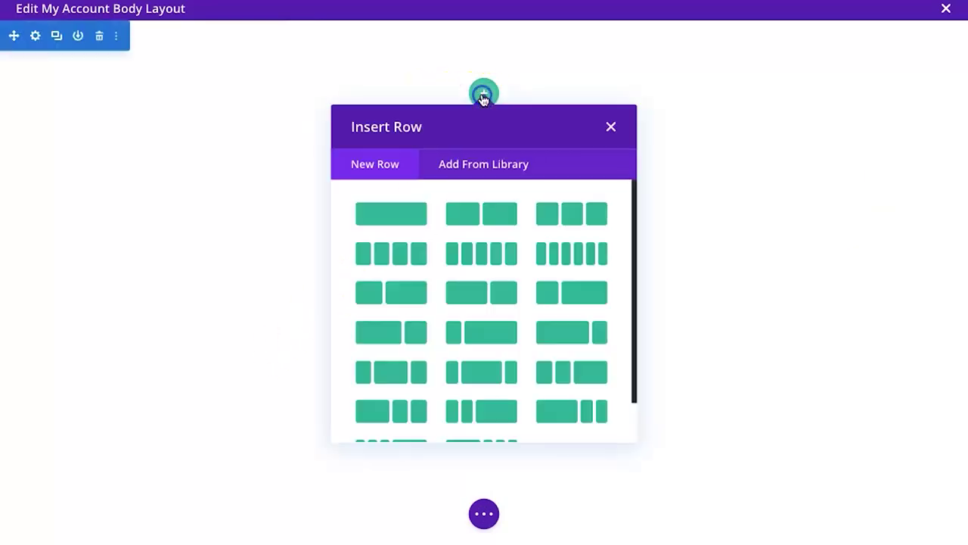
{"action": "left_click", "coordinate": [375, 211]}
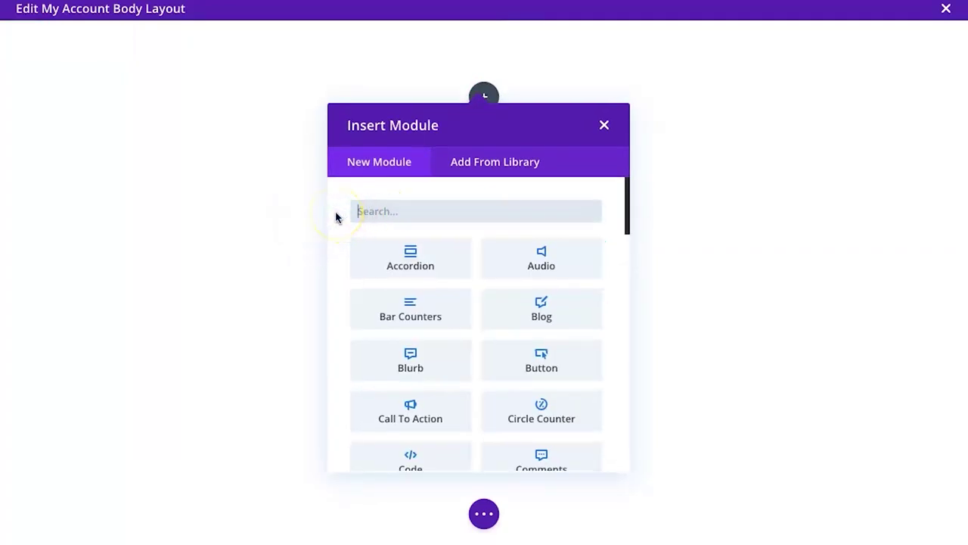
- Add a Text module to the row and replace its placeholder body with "My Account"
{"action": "type", "text": "text"}
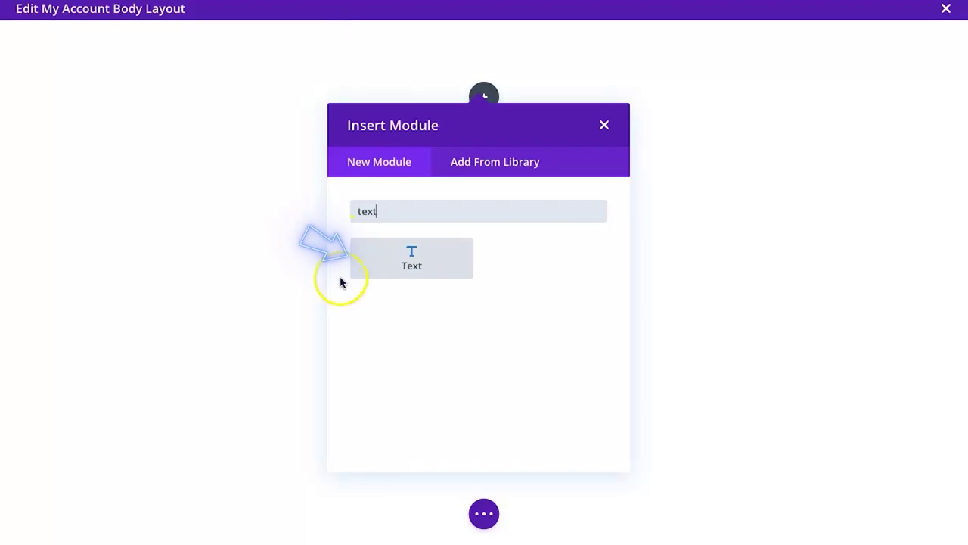
{"action": "left_click", "coordinate": [398, 267]}
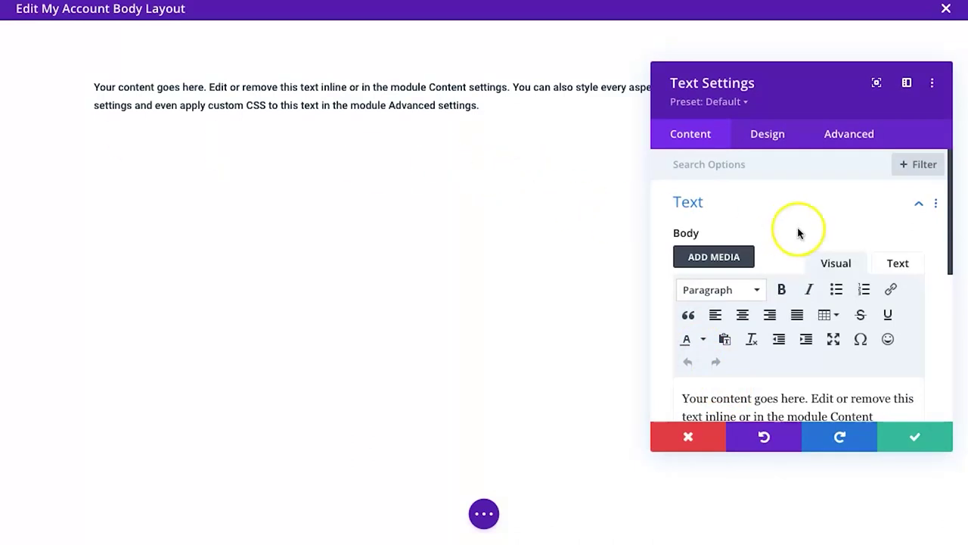
{"action": "scroll", "coordinate": [745, 348], "scroll_direction": "down", "scroll_amount": 1}
{"action": "triple_click", "coordinate": [731, 380]}
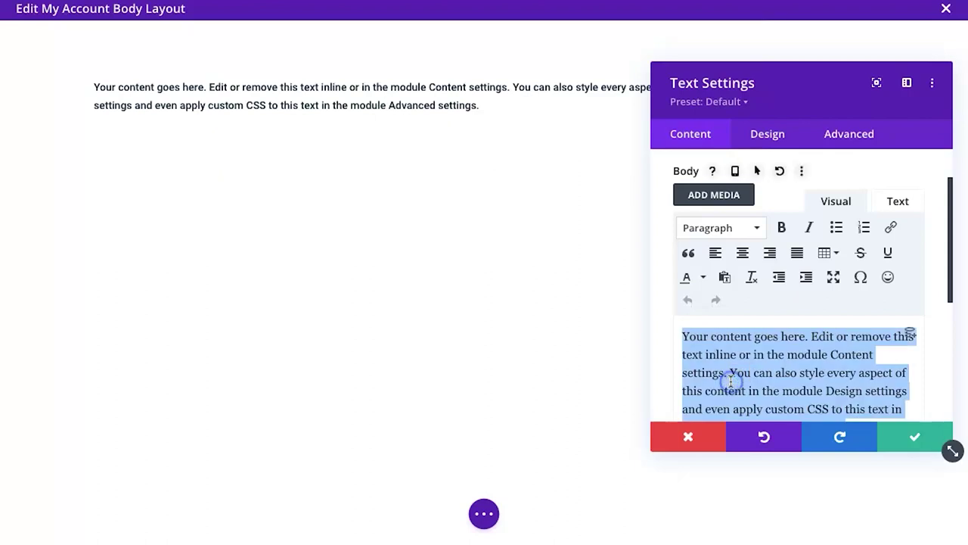
{"action": "type", "text": "My Account"}
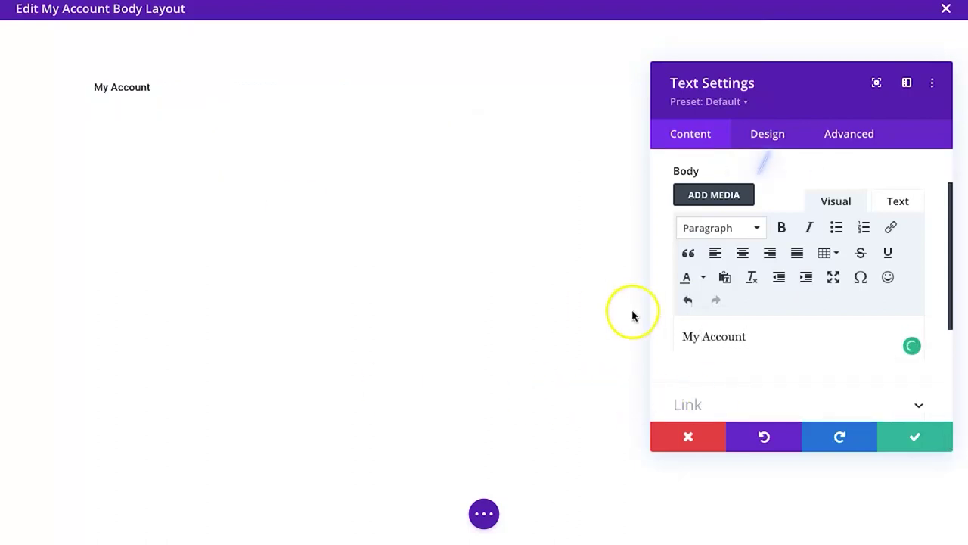
- Wrap the module's "My Account" text in <h1> tags in the body's HTML source
{"action": "left_click", "coordinate": [754, 148]}
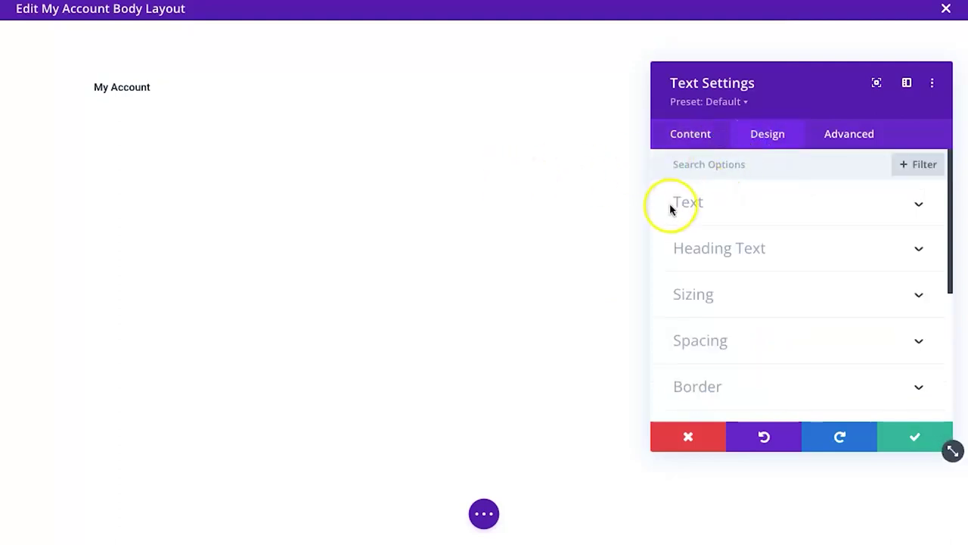
{"action": "left_click", "coordinate": [705, 208]}
{"action": "left_click", "coordinate": [705, 134]}
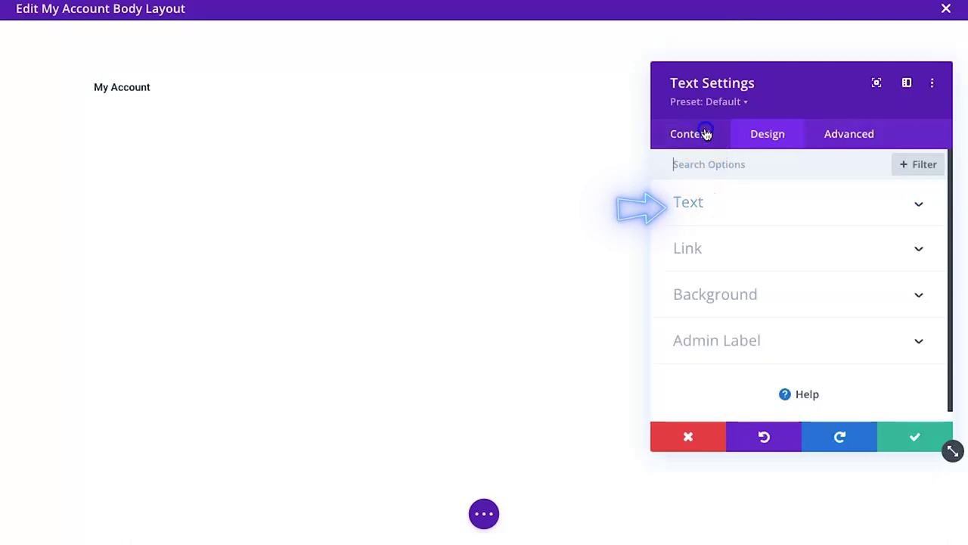
{"action": "left_click", "coordinate": [789, 208]}
{"action": "left_click", "coordinate": [906, 264]}
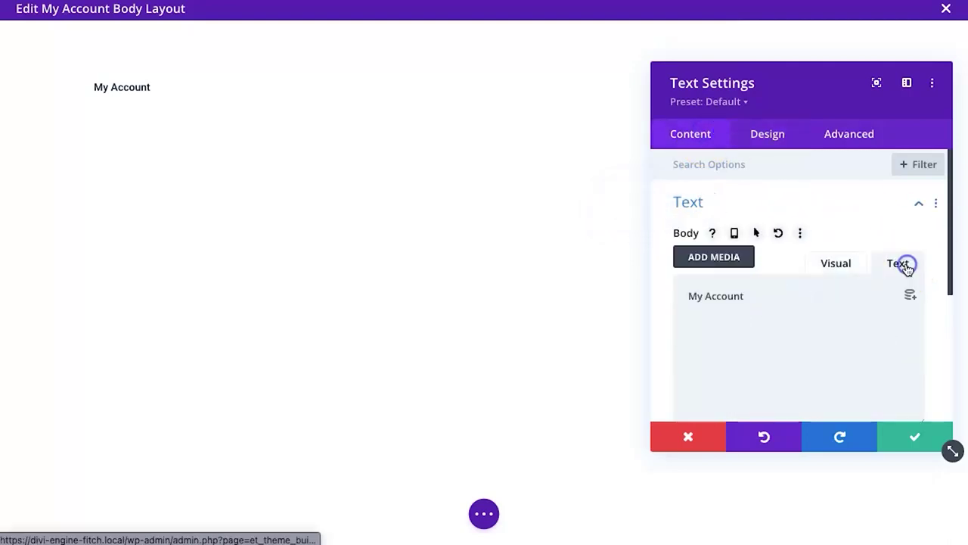
{"action": "left_click", "coordinate": [690, 296]}
{"action": "type", "text": "<h1>"}
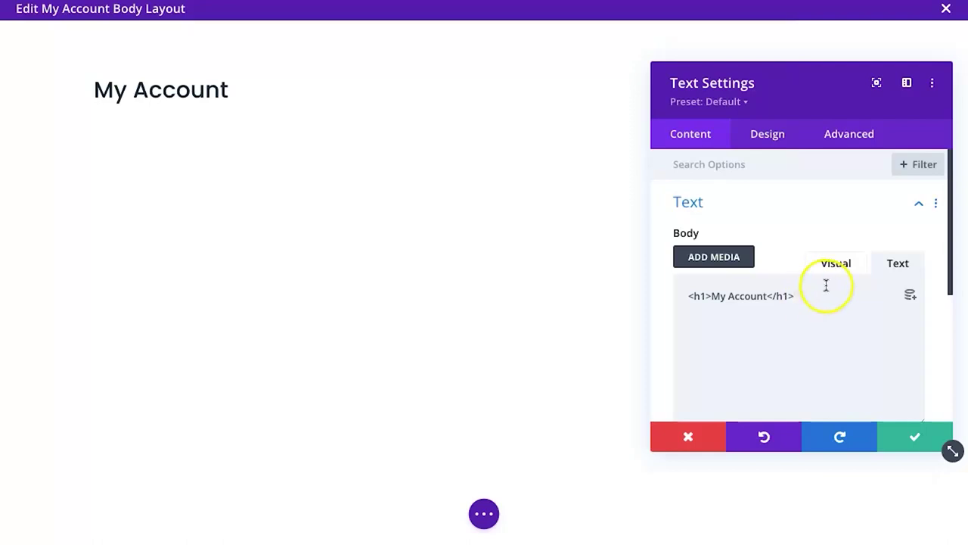
- Set the H1 heading font weight of the My Account title to Bold
{"action": "left_click", "coordinate": [756, 154]}
{"action": "left_click", "coordinate": [709, 245]}
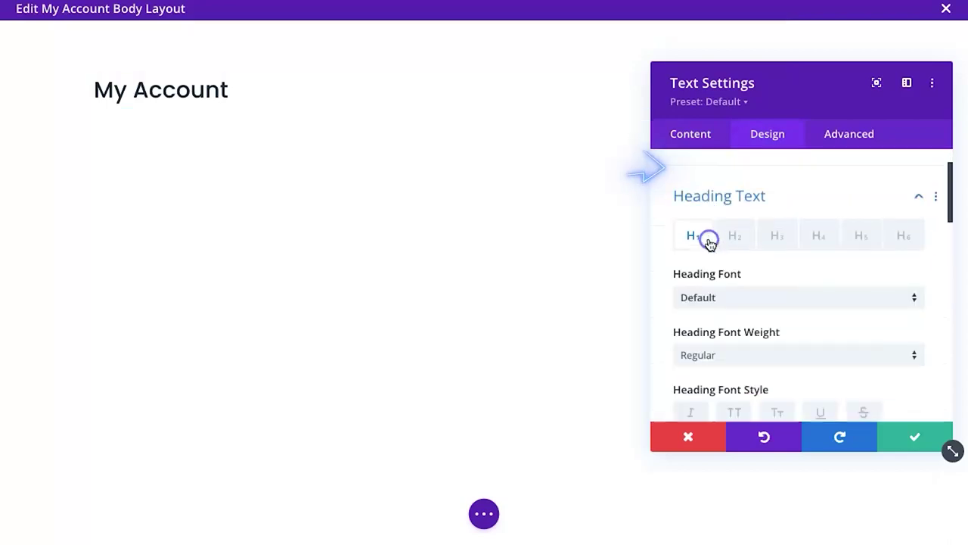
{"action": "left_click", "coordinate": [694, 214]}
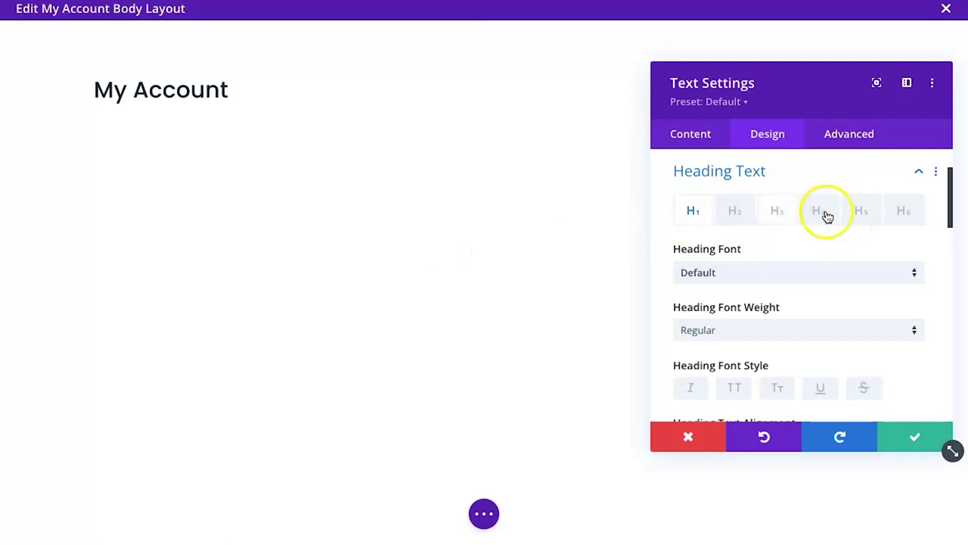
{"action": "scroll", "coordinate": [775, 244], "scroll_direction": "down", "scroll_amount": 1}
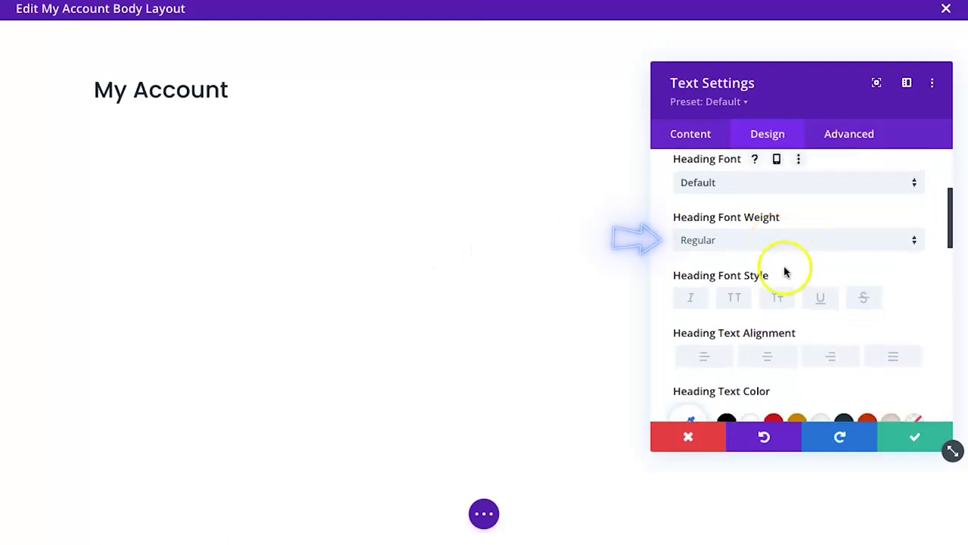
{"action": "left_click", "coordinate": [782, 249]}
{"action": "left_click", "coordinate": [741, 328]}
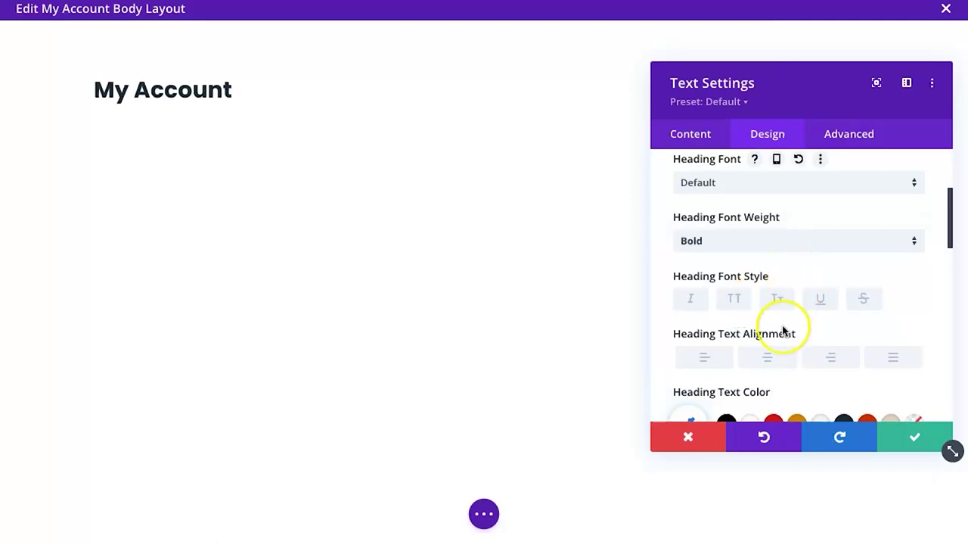
- Set the My Account title's heading text size to 51px and save the text module settings
{"action": "scroll", "coordinate": [785, 330], "scroll_direction": "down", "scroll_amount": 3}
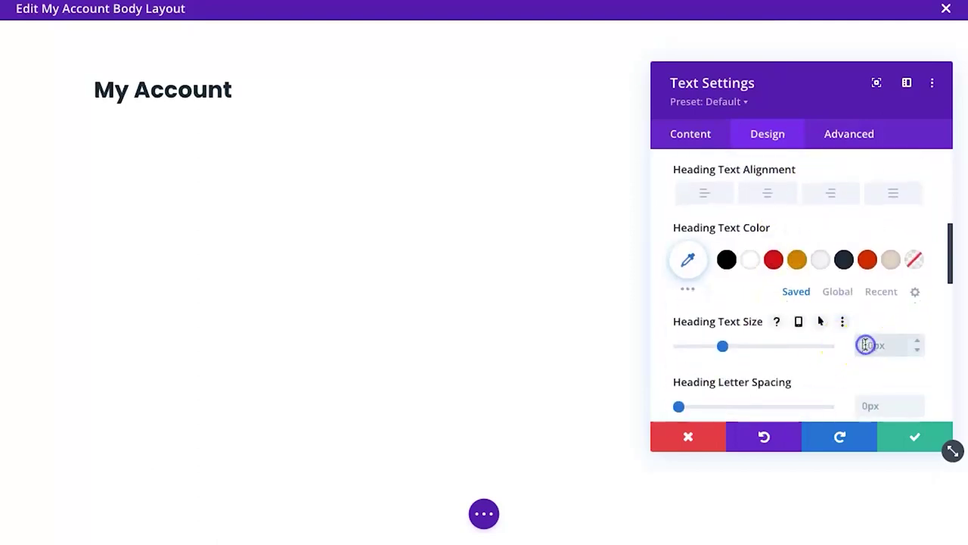
{"action": "left_click", "coordinate": [864, 344]}
{"action": "type", "text": "31"}
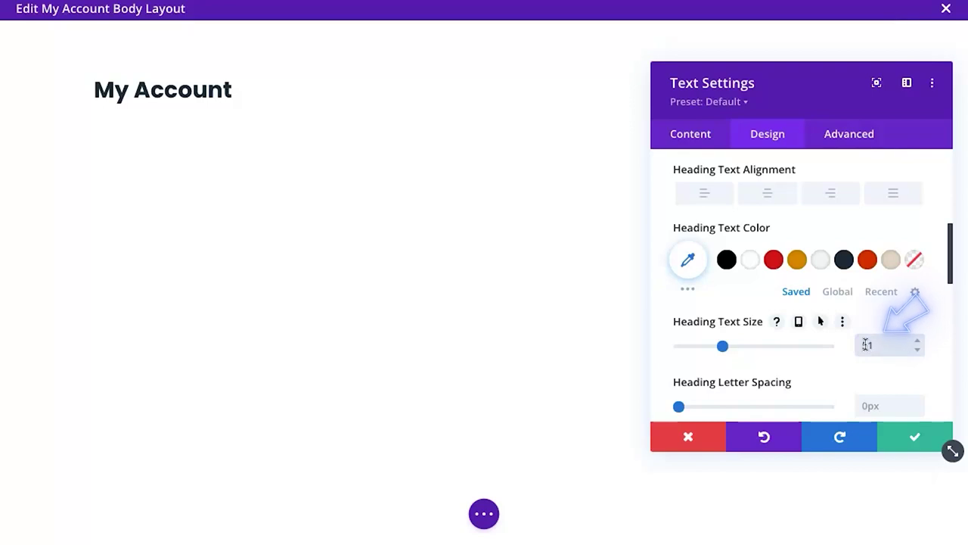
{"action": "type", "text": "px"}
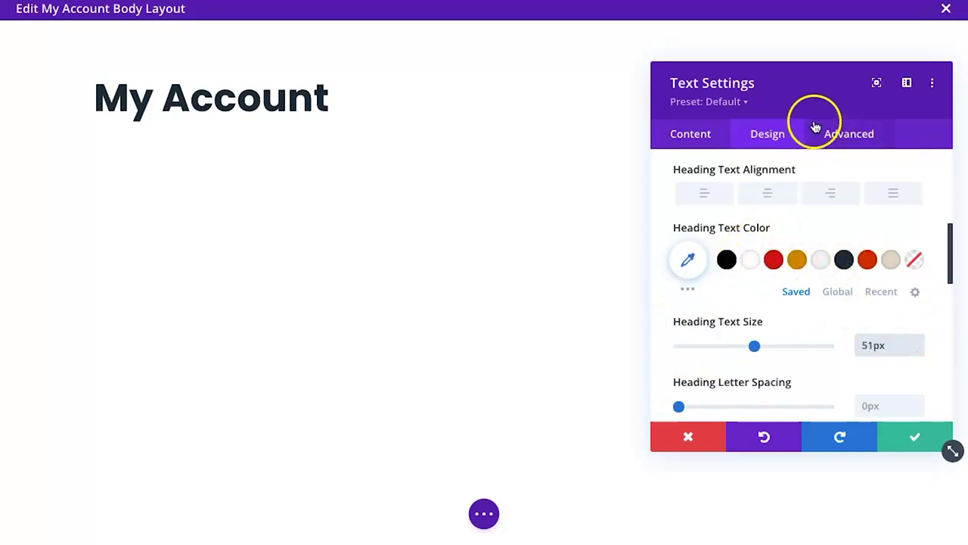
{"action": "left_click", "coordinate": [897, 437]}
- Set the background colour of the My Account title's section to the saved light grey #f6f6f6 and save the section settings
{"action": "mouse_move", "coordinate": [281, 35]}
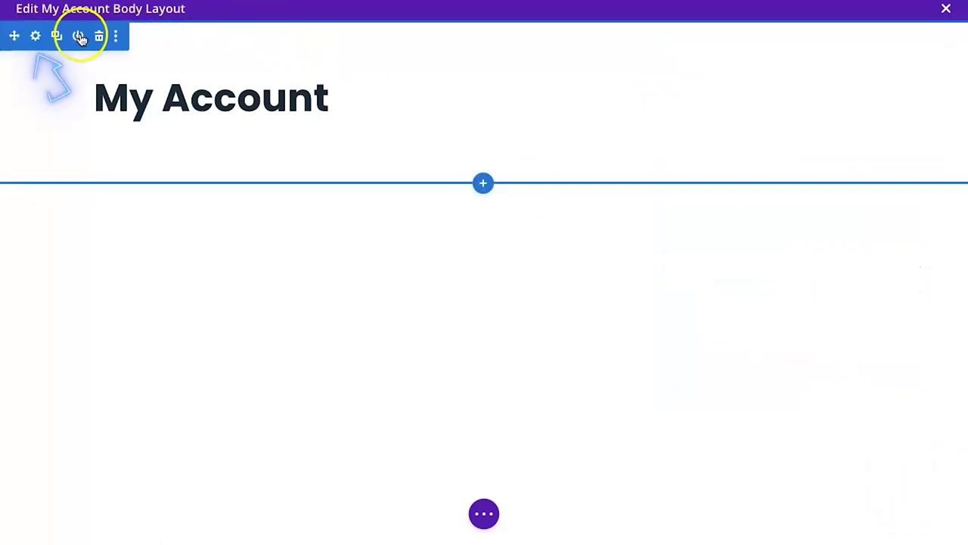
{"action": "left_click", "coordinate": [35, 35]}
{"action": "left_click", "coordinate": [726, 246]}
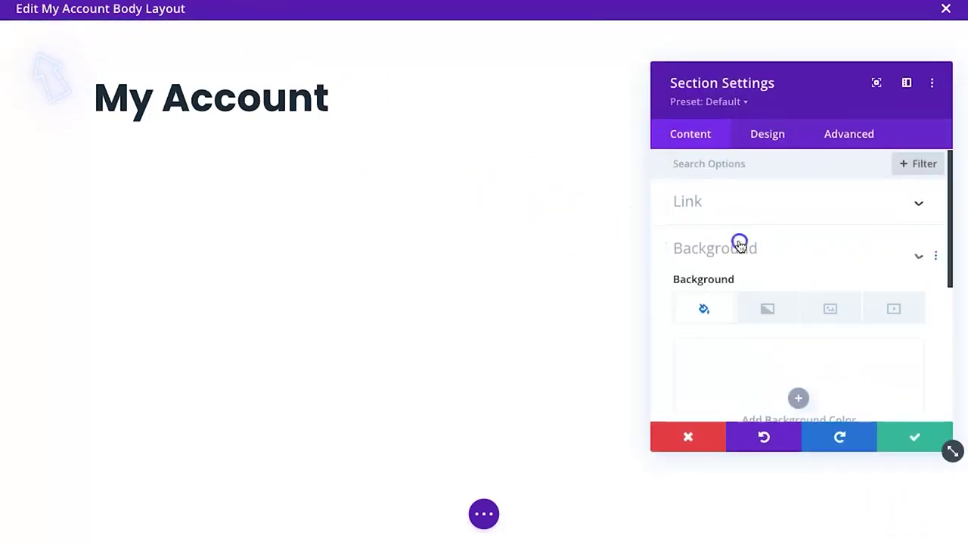
{"action": "scroll", "coordinate": [737, 254], "scroll_direction": "down", "scroll_amount": 3}
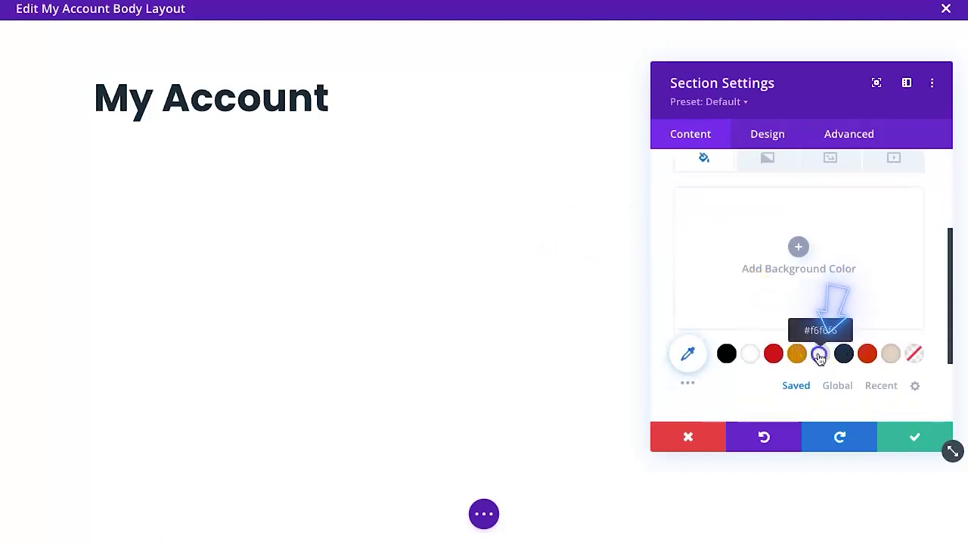
{"action": "left_click", "coordinate": [822, 352]}
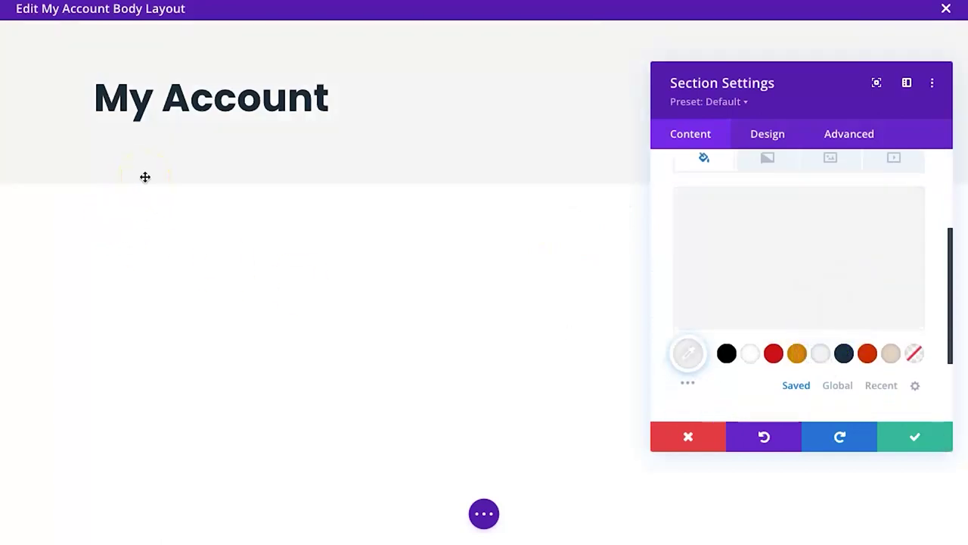
{"action": "left_click", "coordinate": [905, 443]}
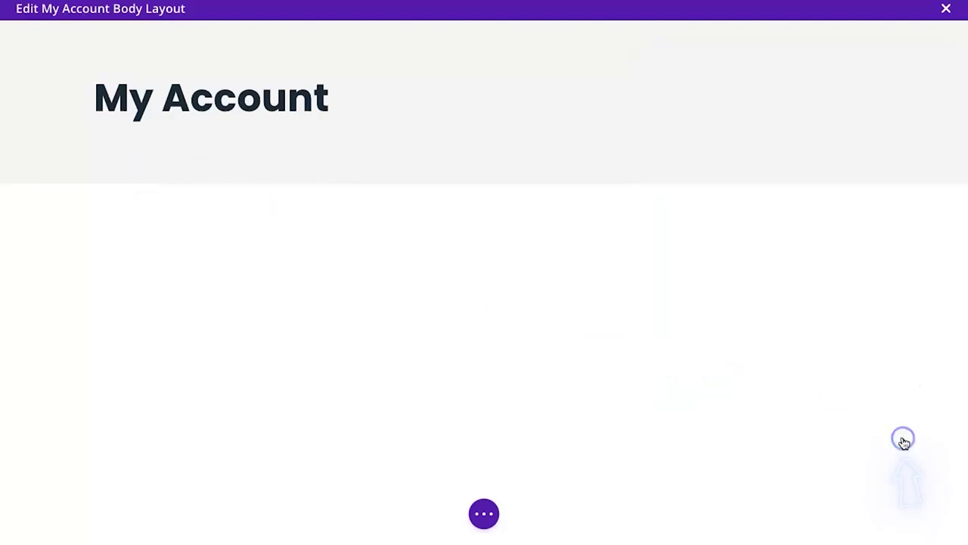
- Insert a single-column row below the My Account title and add a Text module to it
{"action": "mouse_move", "coordinate": [331, 98]}
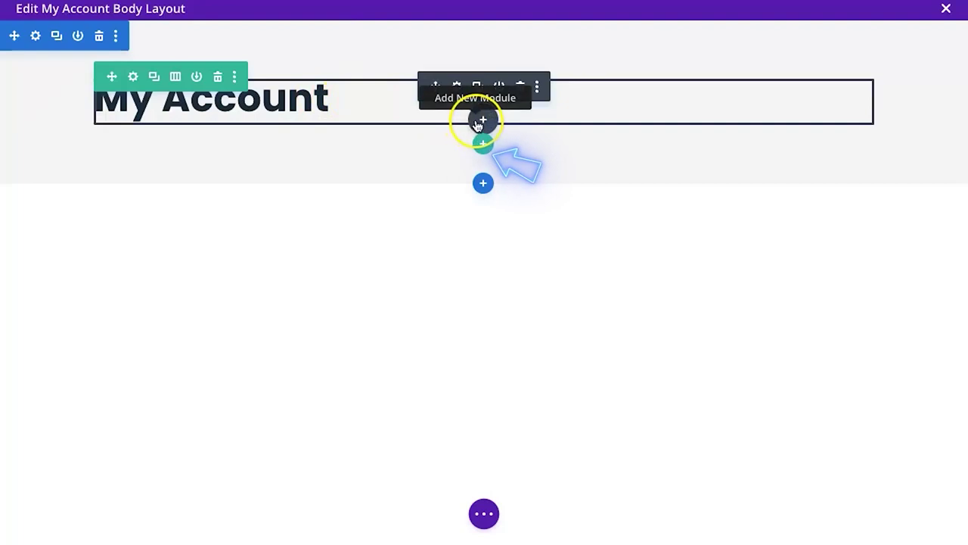
{"action": "left_click", "coordinate": [482, 143]}
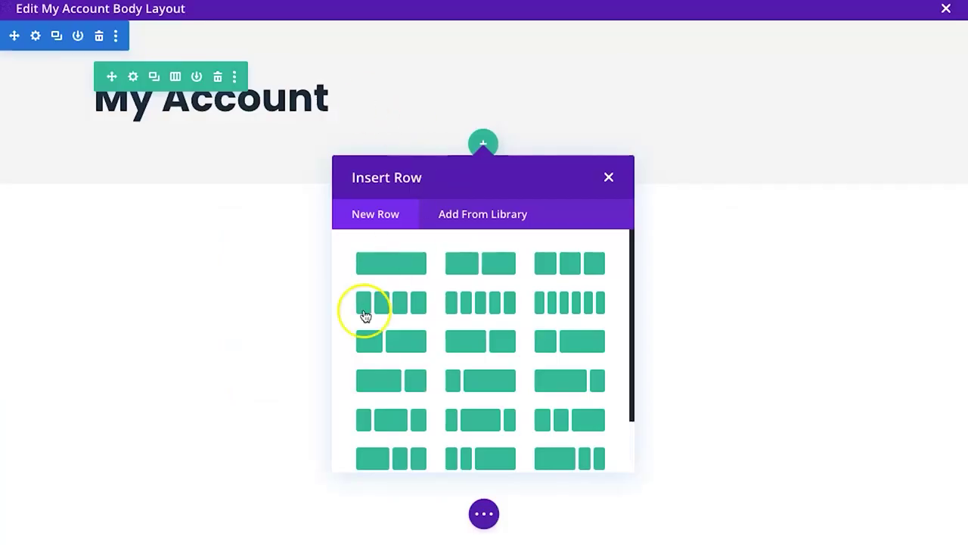
{"action": "left_click", "coordinate": [402, 266]}
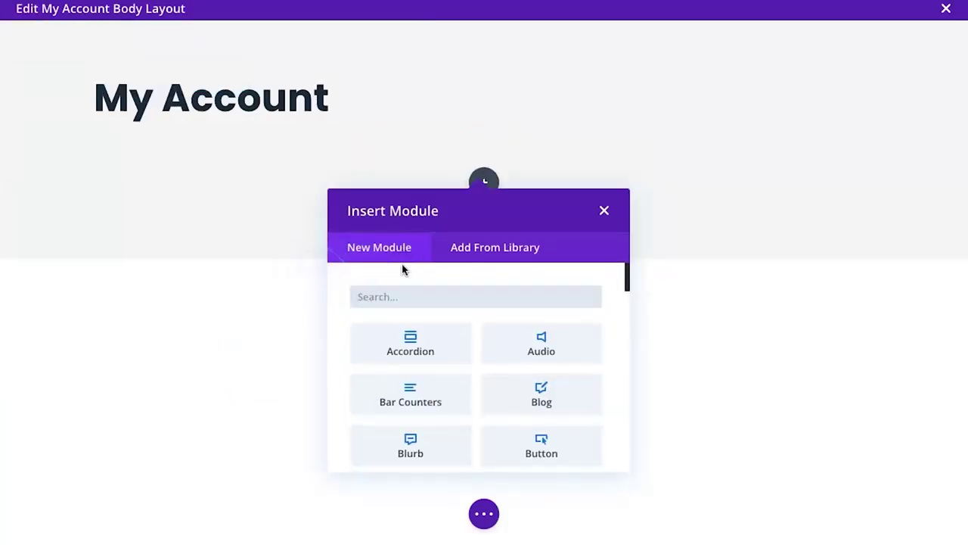
{"action": "type", "text": "text"}
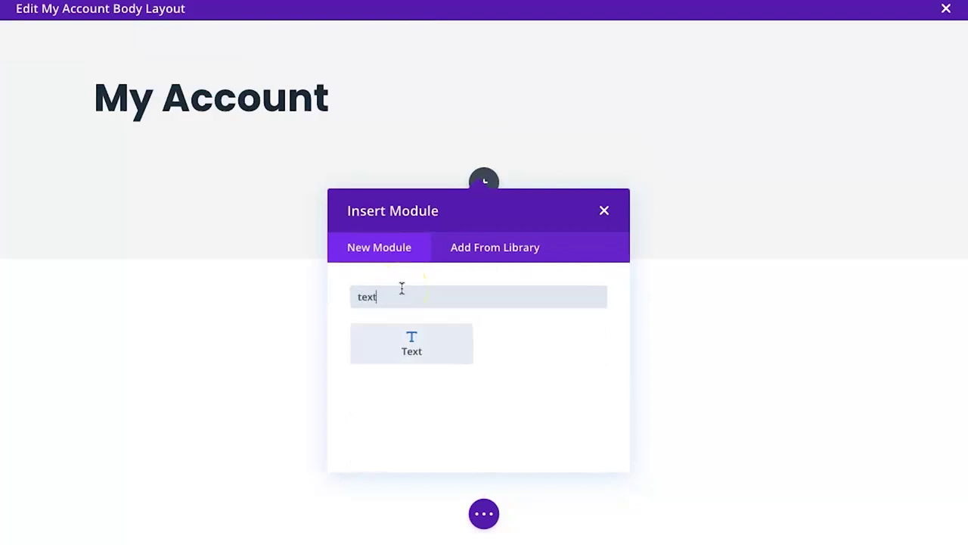
{"action": "left_click", "coordinate": [433, 358]}
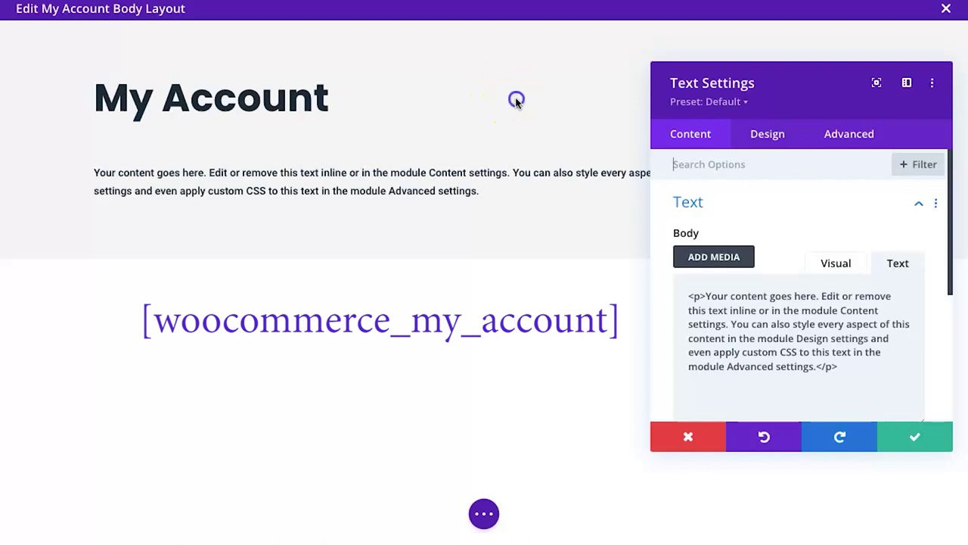
- Replace the new text module's placeholder body with the shortcode [woocommerce_my_account] and save the module
{"action": "left_click", "coordinate": [791, 326]}
{"action": "key", "text": "ctrl+a"}
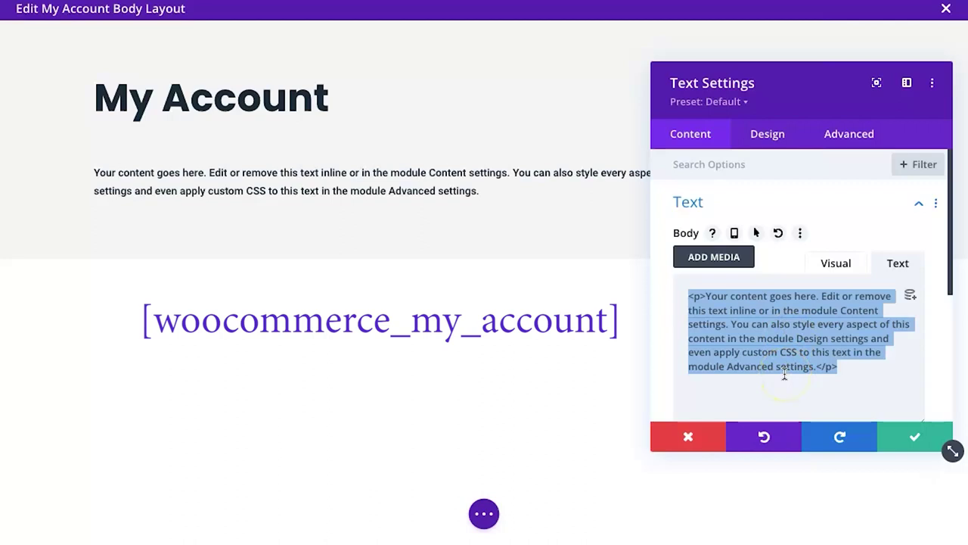
{"action": "type", "text": "[woocommerce_my_account]"}
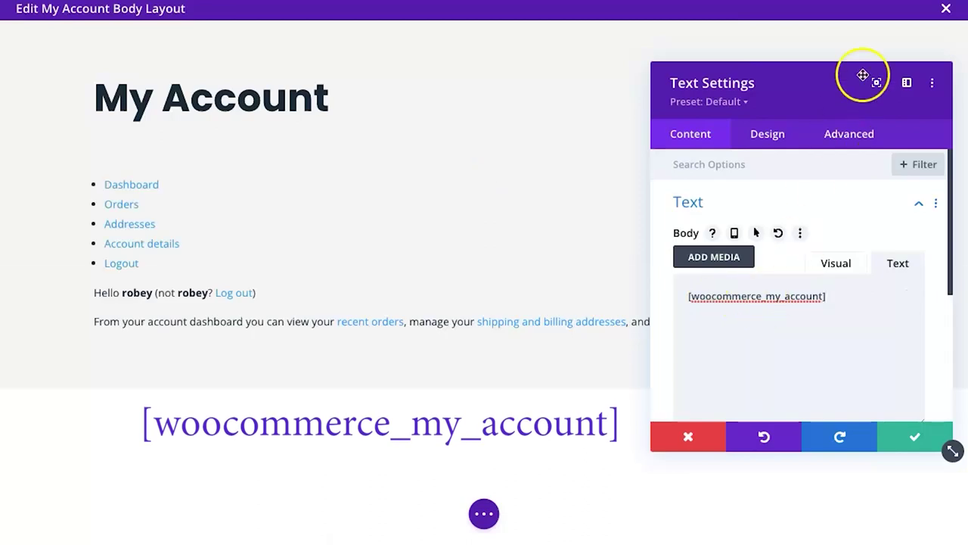
{"action": "left_click", "coordinate": [911, 439]}
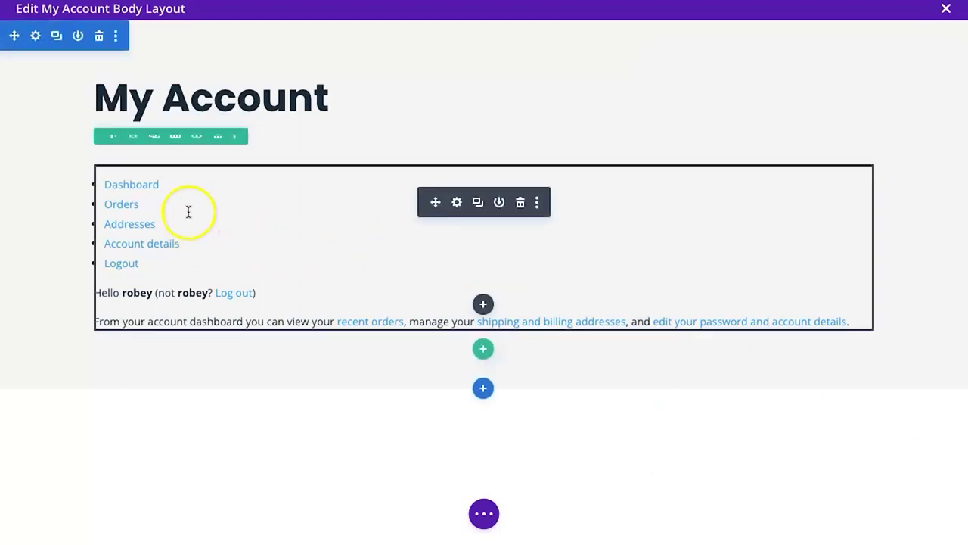
- Give the row containing the account shortcode a white background colour
{"action": "left_click", "coordinate": [135, 157]}
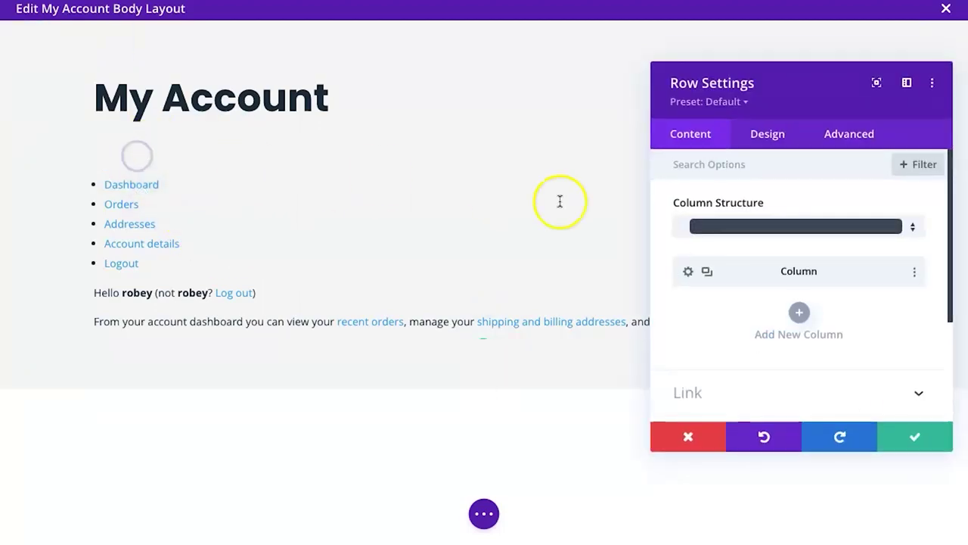
{"action": "scroll", "coordinate": [749, 341], "scroll_direction": "down", "scroll_amount": 3}
{"action": "left_click", "coordinate": [751, 297]}
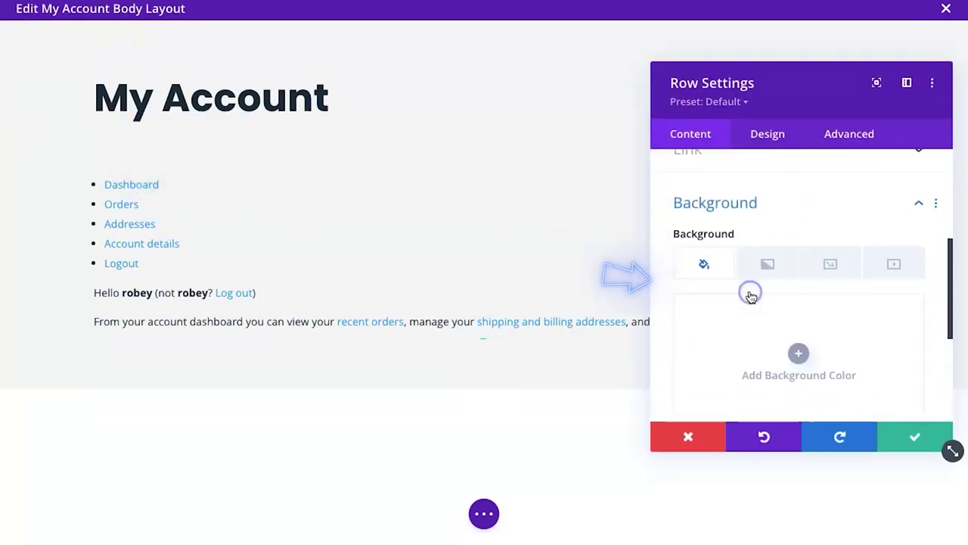
{"action": "scroll", "coordinate": [799, 354], "scroll_direction": "down", "scroll_amount": 1}
{"action": "scroll", "coordinate": [797, 357], "scroll_direction": "down", "scroll_amount": 1}
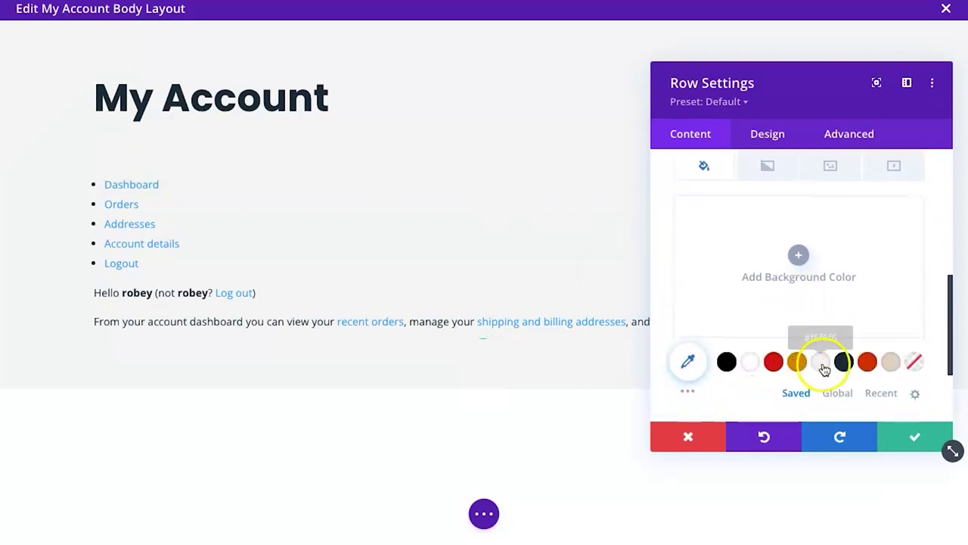
{"action": "left_click", "coordinate": [752, 363]}
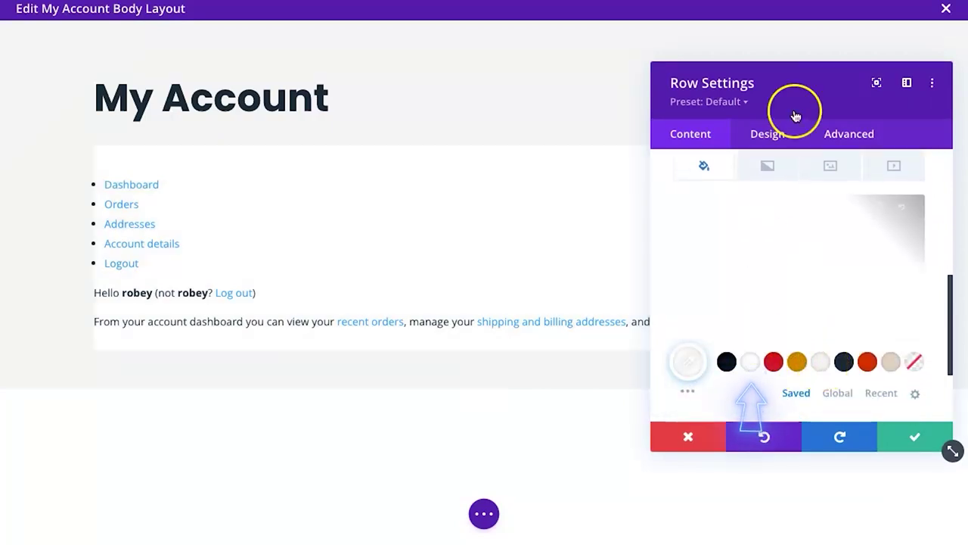
- Set the account row's padding to 25px top and bottom and 50px left and right, linking each pair
{"action": "left_click", "coordinate": [769, 135]}
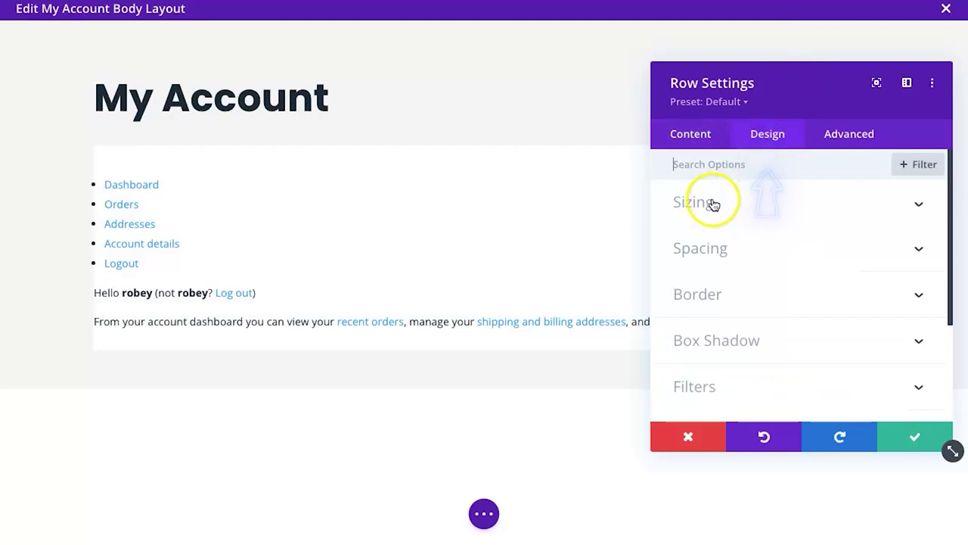
{"action": "left_click", "coordinate": [709, 243]}
{"action": "left_click", "coordinate": [690, 296]}
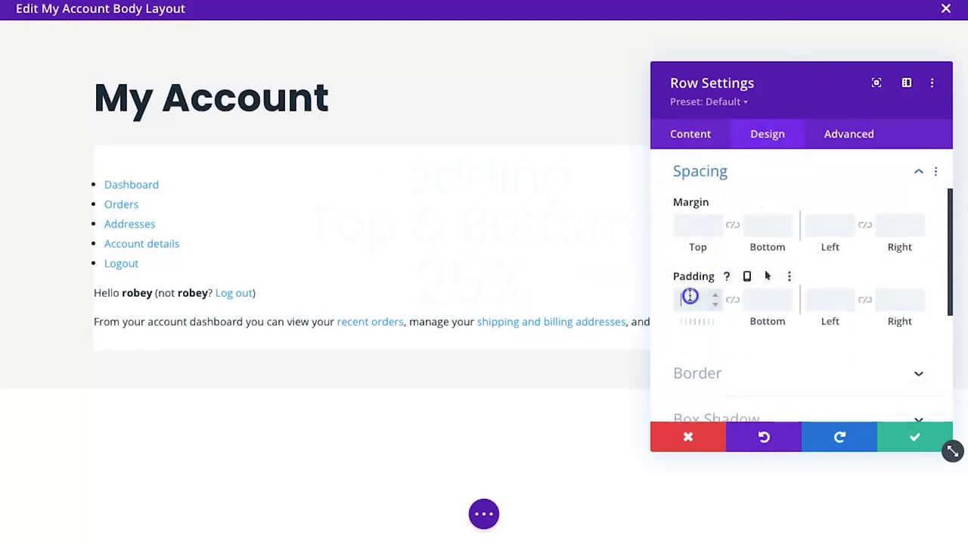
{"action": "type", "text": "25"}
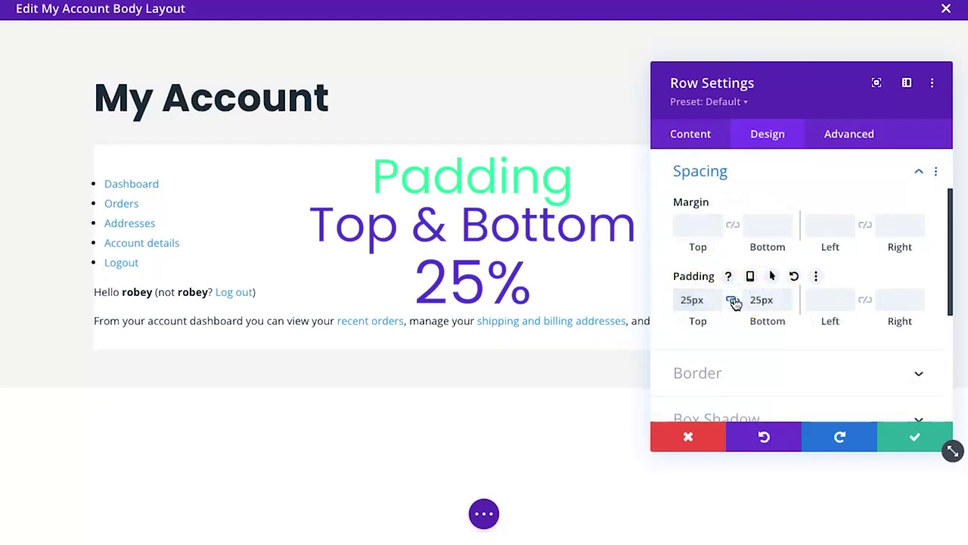
{"action": "left_click", "coordinate": [838, 297]}
{"action": "type", "text": "50"}
{"action": "left_click", "coordinate": [866, 299]}
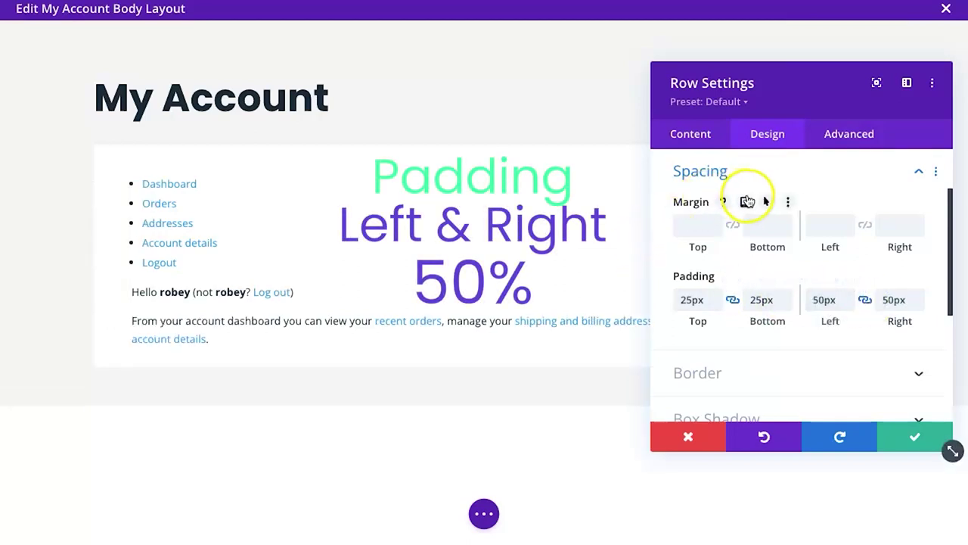
- Set the rounded corners of the account row's border to 5px on all four corners
{"action": "scroll", "coordinate": [753, 276], "scroll_direction": "down", "scroll_amount": 2}
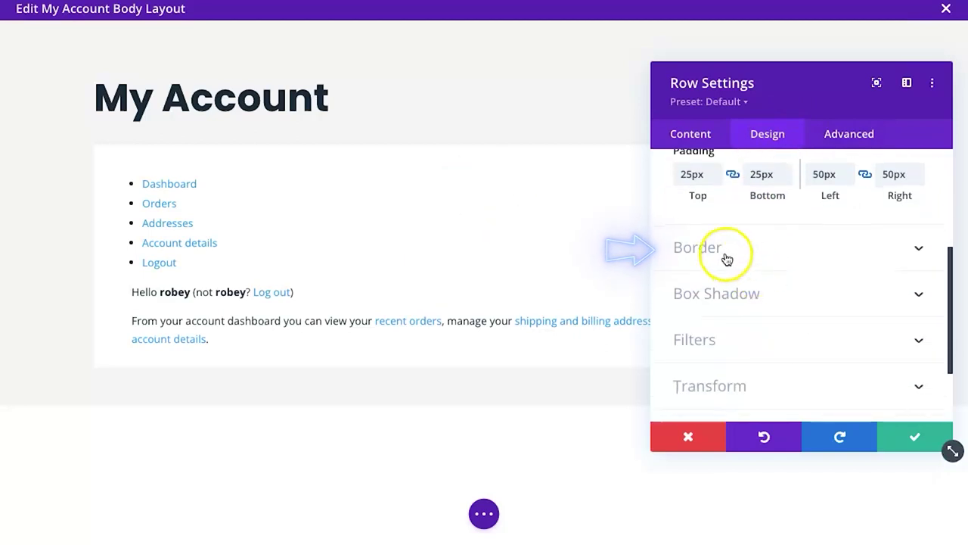
{"action": "left_click", "coordinate": [724, 255]}
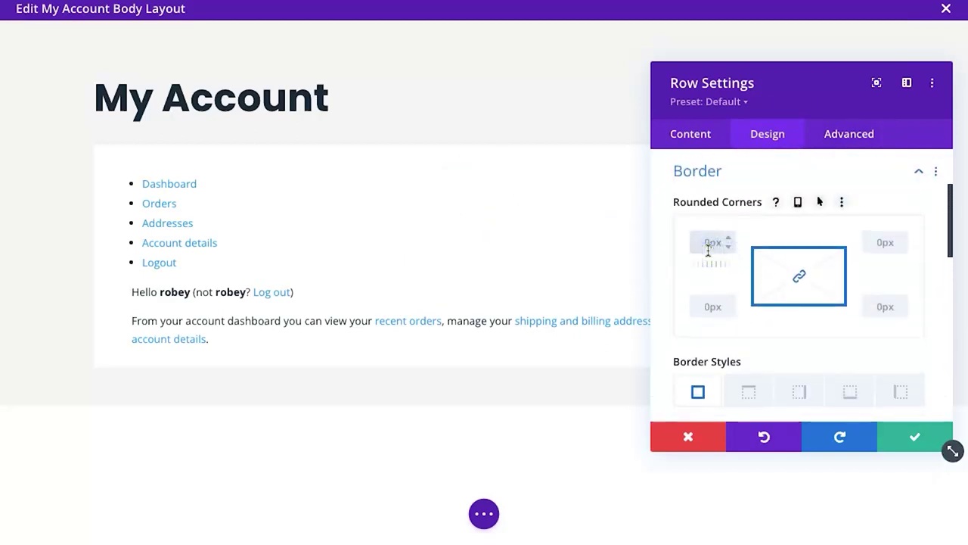
{"action": "type", "text": "5"}
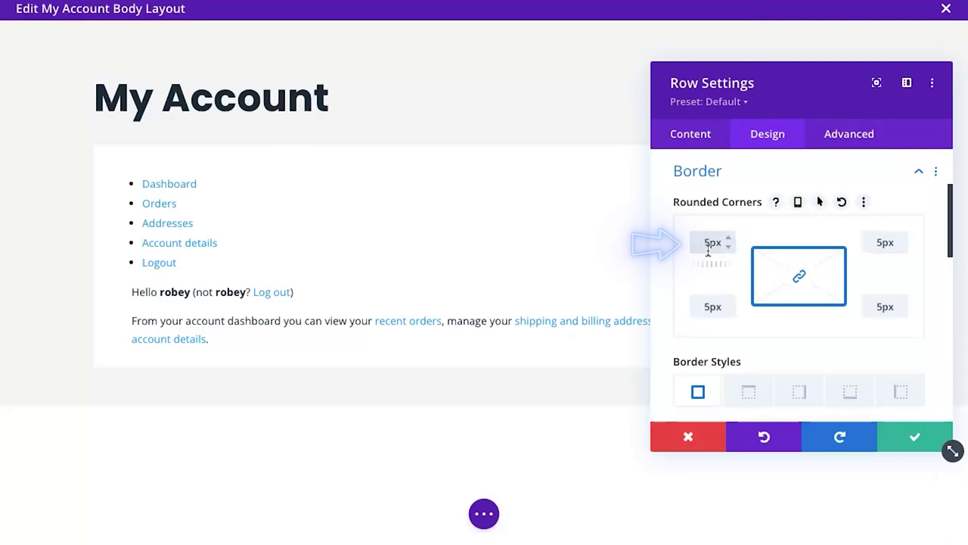
{"action": "left_click", "coordinate": [724, 249]}
- Apply the even all-around box shadow preset to the account row and save the row settings
{"action": "scroll", "coordinate": [761, 310], "scroll_direction": "down", "scroll_amount": 10}
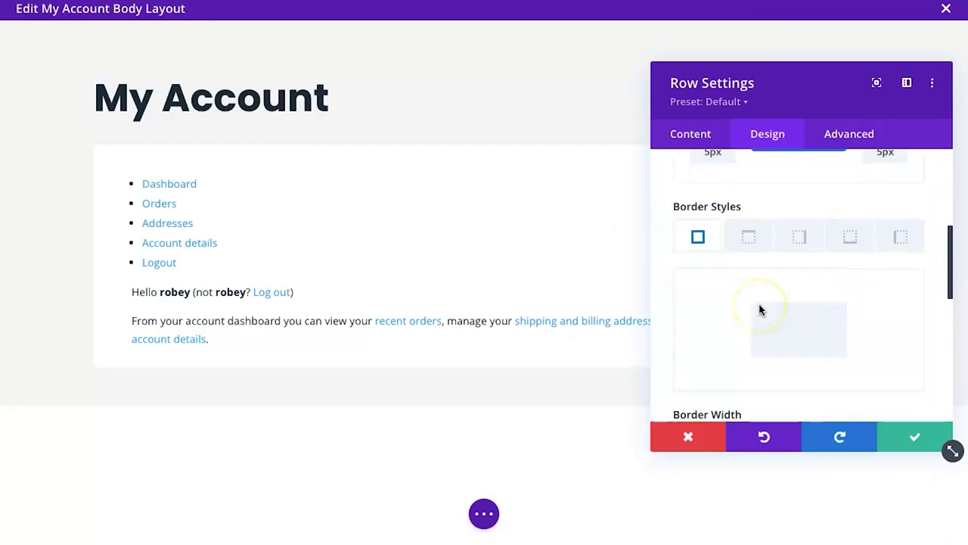
{"action": "left_click", "coordinate": [711, 227]}
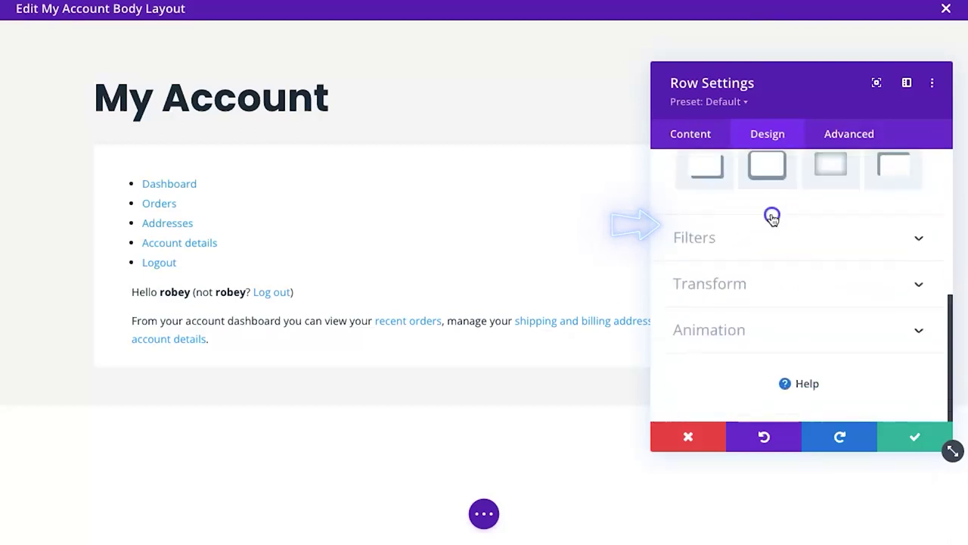
{"action": "left_click", "coordinate": [750, 243]}
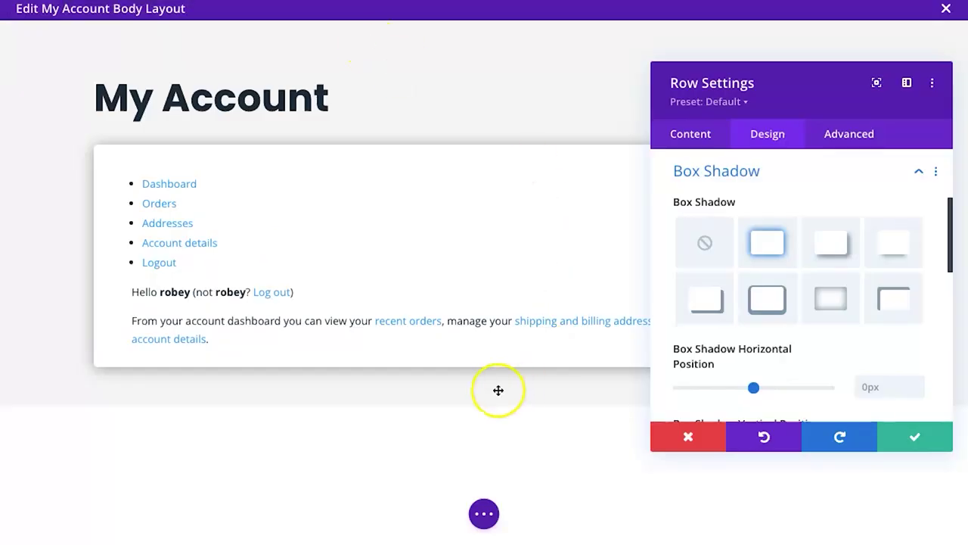
{"action": "left_click", "coordinate": [902, 440]}
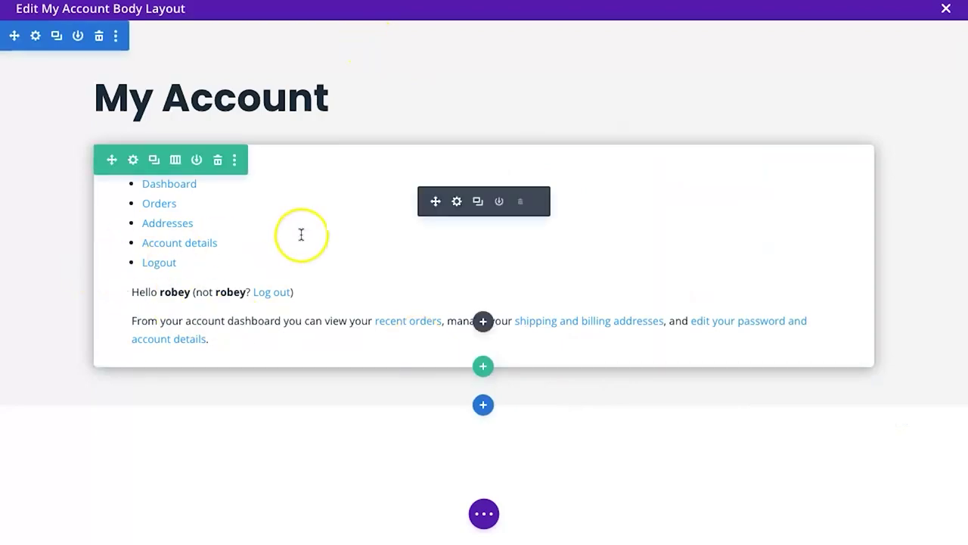
- Set the unordered list font style of the account shortcode's text module to uppercase
{"action": "left_click", "coordinate": [457, 201]}
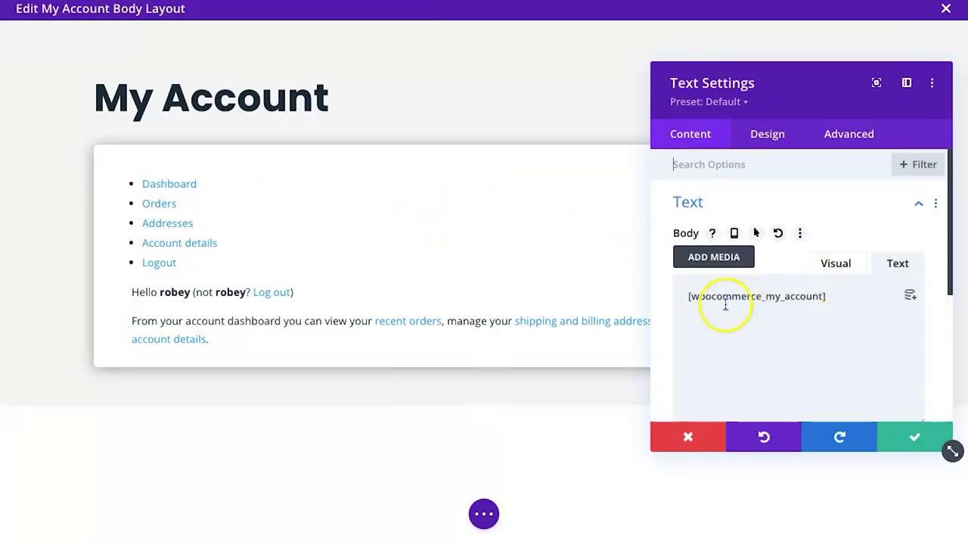
{"action": "left_click", "coordinate": [784, 135]}
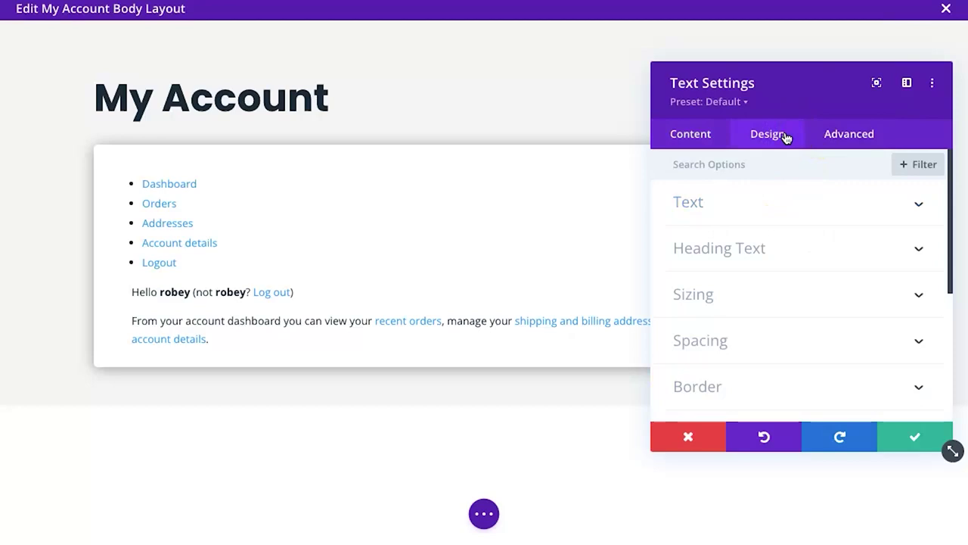
{"action": "left_click", "coordinate": [720, 211]}
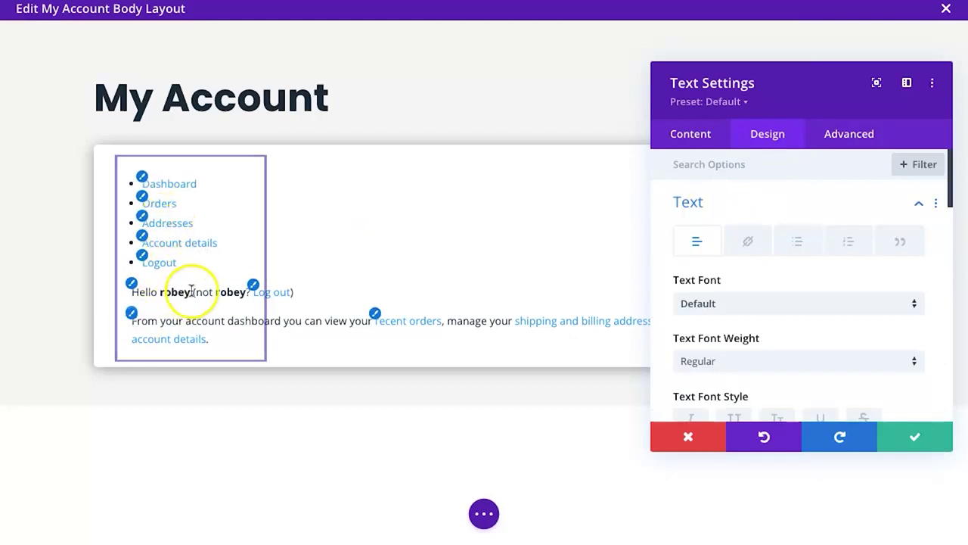
{"action": "left_click", "coordinate": [790, 246]}
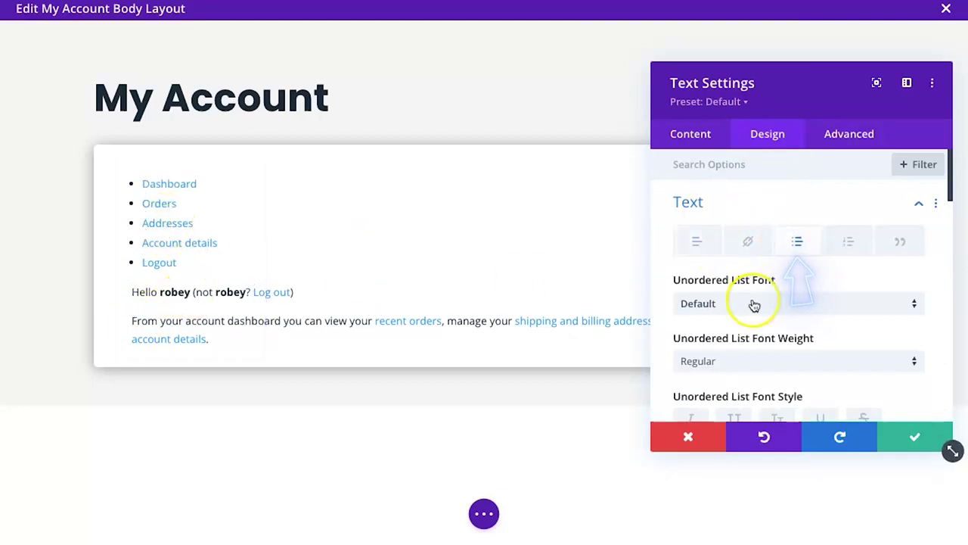
{"action": "scroll", "coordinate": [754, 304], "scroll_direction": "down", "scroll_amount": 2}
{"action": "left_click", "coordinate": [752, 315]}
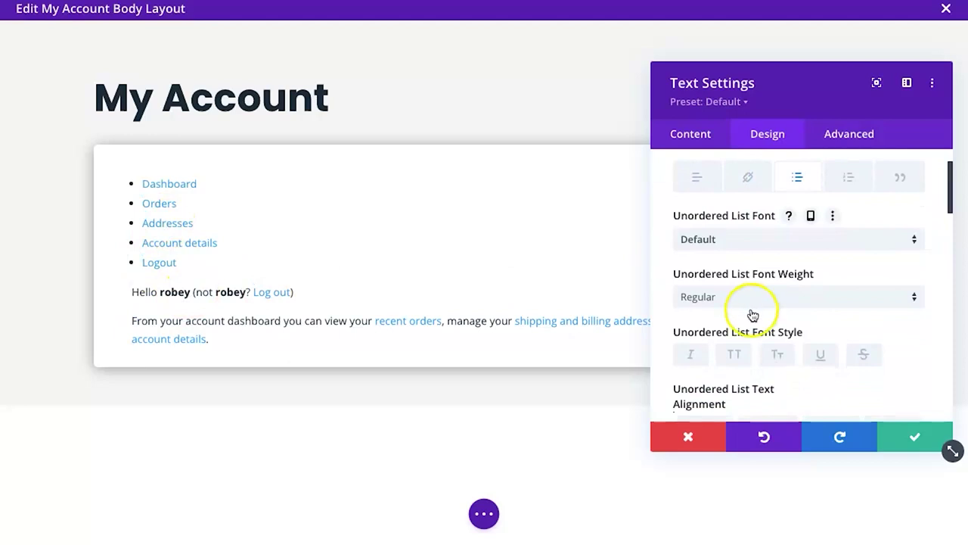
{"action": "left_click", "coordinate": [745, 354]}
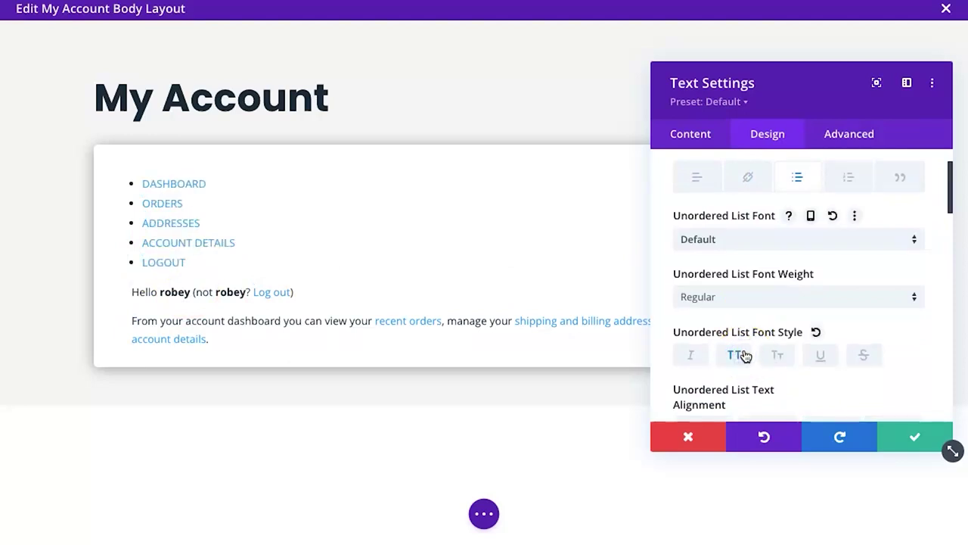
{"action": "scroll", "coordinate": [784, 339], "scroll_direction": "down", "scroll_amount": 2}
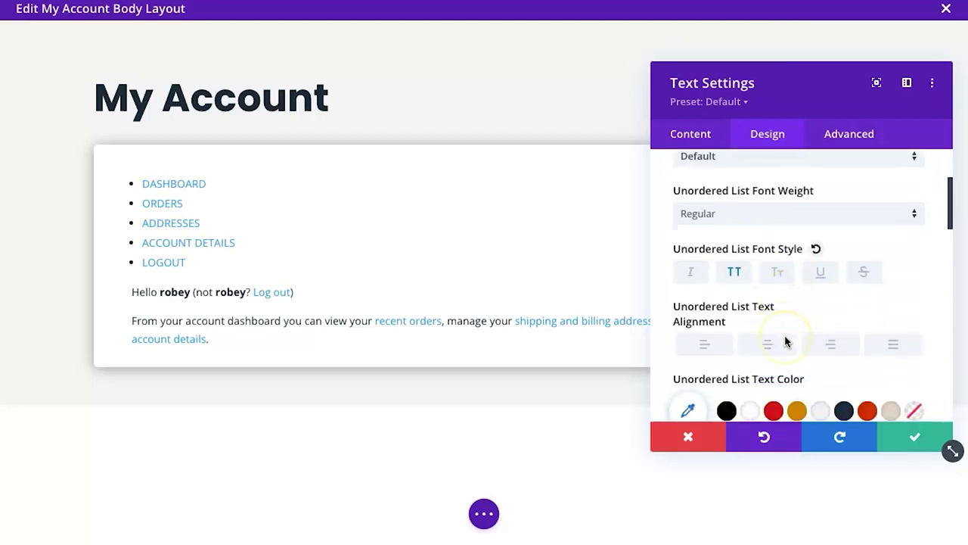
- Set both the unordered list text color and the link text color of the account text module to dark navy #253746
{"action": "scroll", "coordinate": [784, 339], "scroll_direction": "down", "scroll_amount": 2}
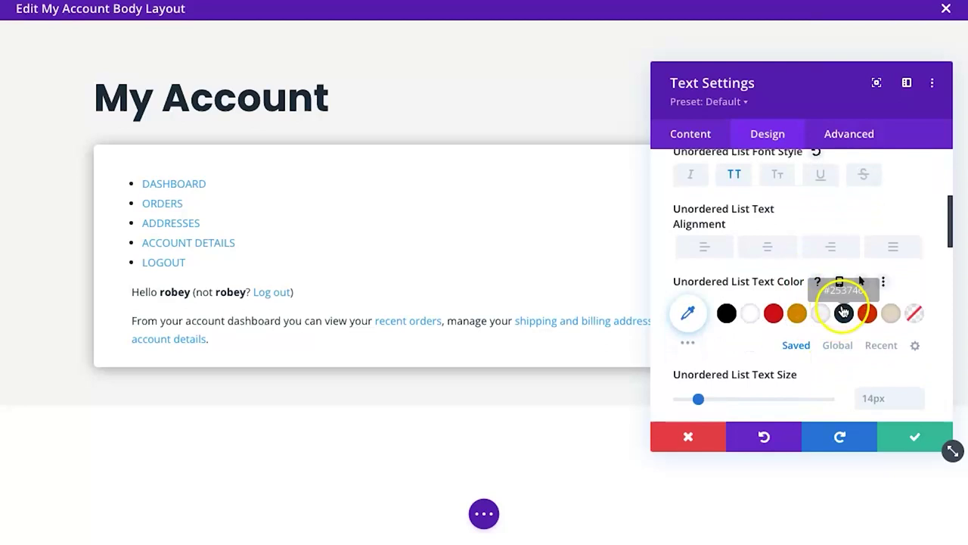
{"action": "left_click", "coordinate": [843, 312]}
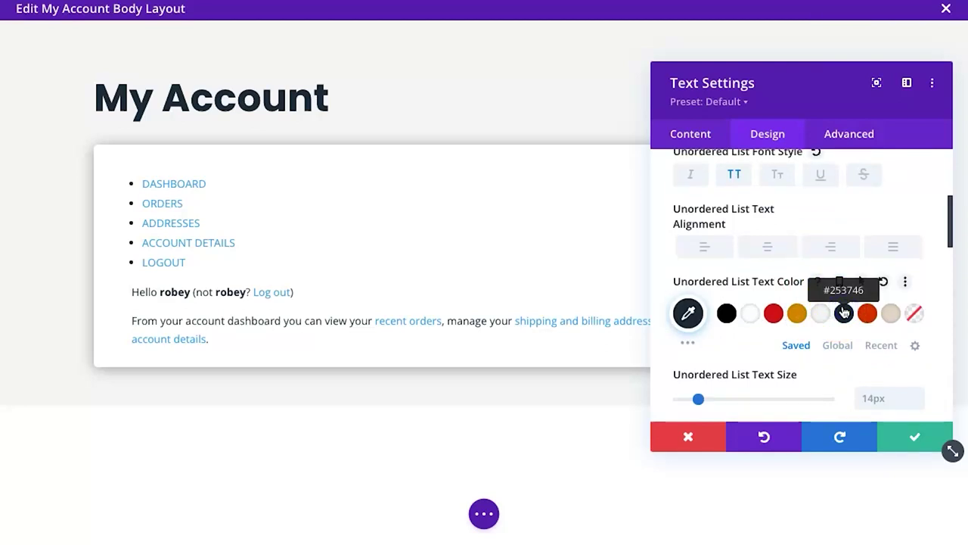
{"action": "scroll", "coordinate": [843, 312], "scroll_direction": "up", "scroll_amount": 5}
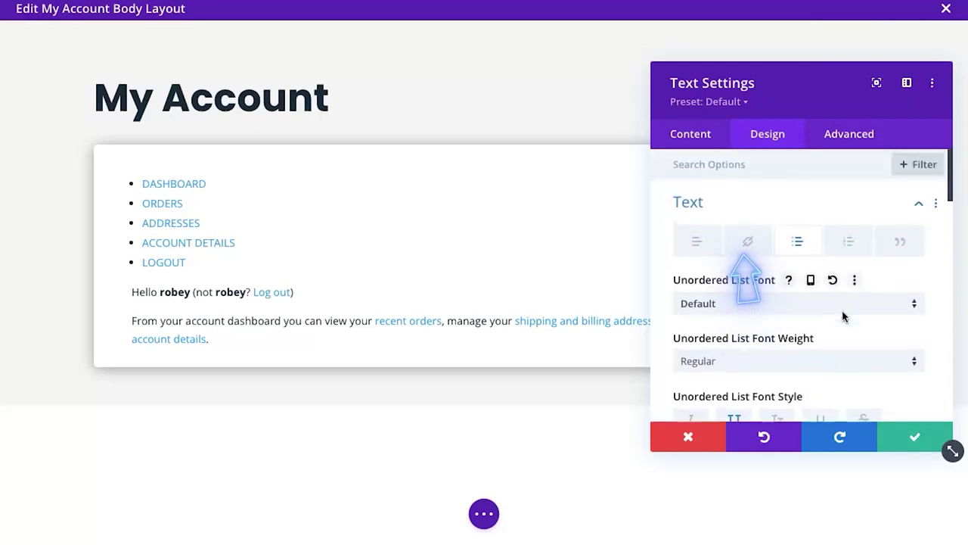
{"action": "left_click", "coordinate": [746, 243]}
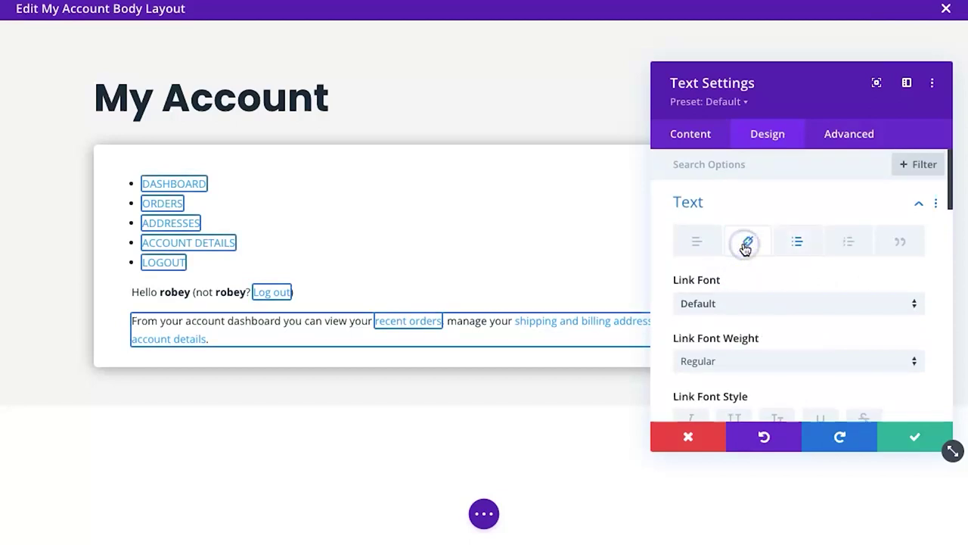
{"action": "scroll", "coordinate": [804, 328], "scroll_direction": "down", "scroll_amount": 3}
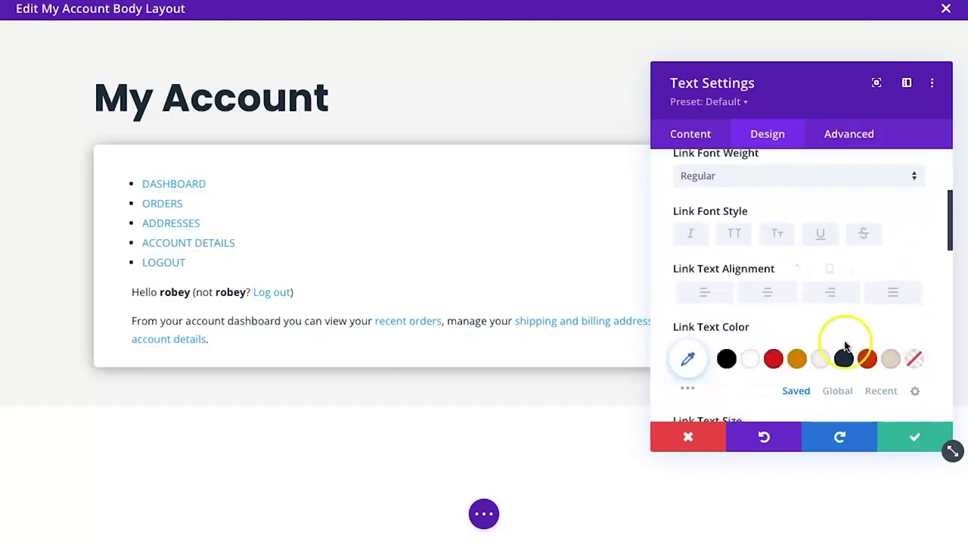
{"action": "left_click", "coordinate": [844, 358]}
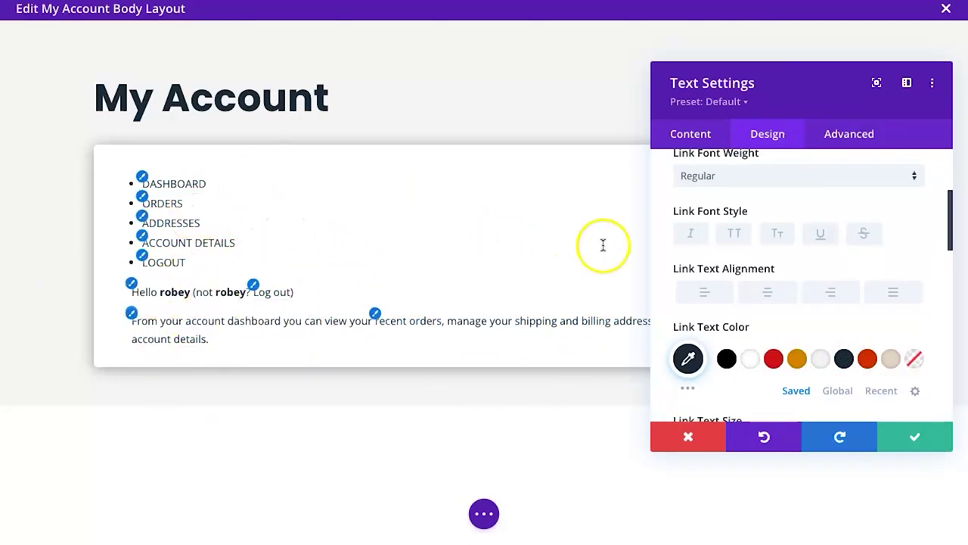
- Set the unordered list style type of the account text module to None
{"action": "scroll", "coordinate": [840, 286], "scroll_direction": "up", "scroll_amount": 5}
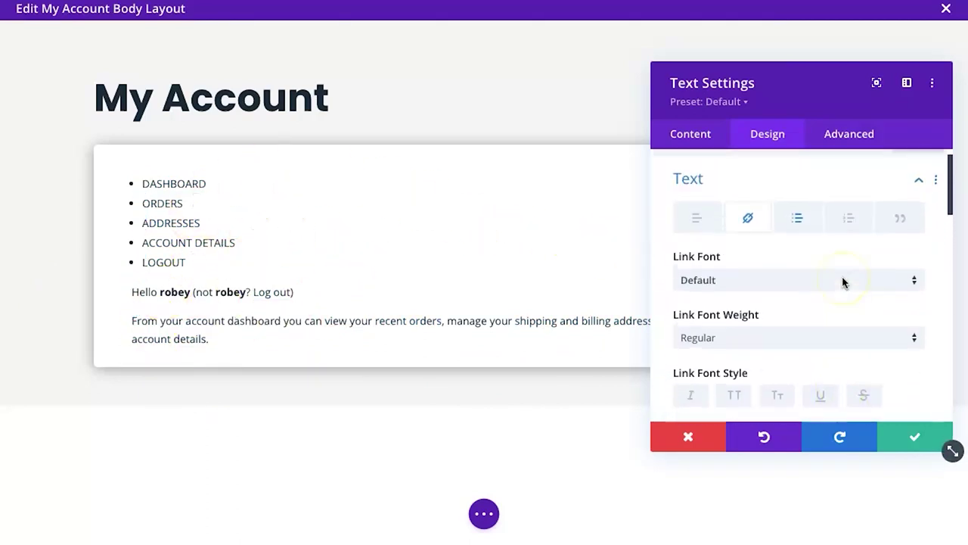
{"action": "scroll", "coordinate": [717, 243], "scroll_direction": "down", "scroll_amount": 5}
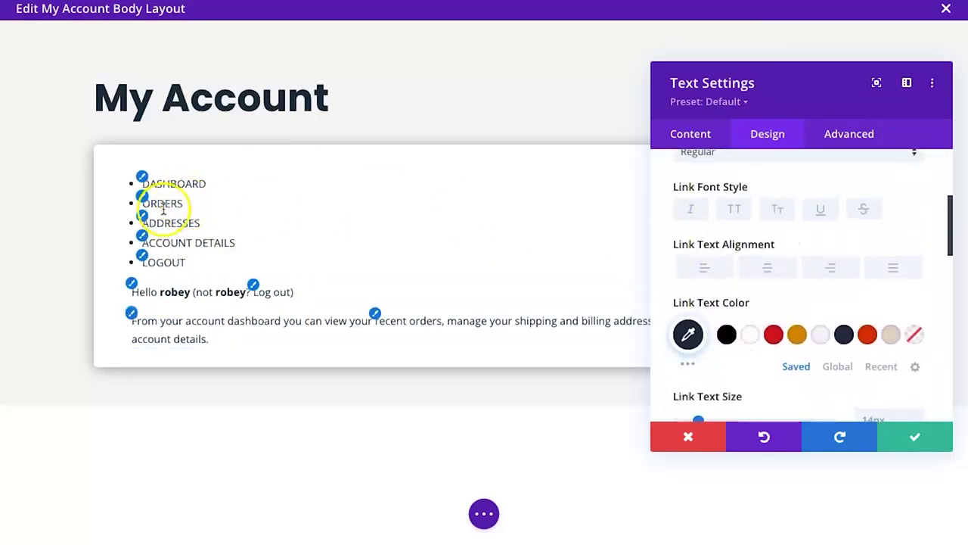
{"action": "scroll", "coordinate": [853, 240], "scroll_direction": "up", "scroll_amount": 5}
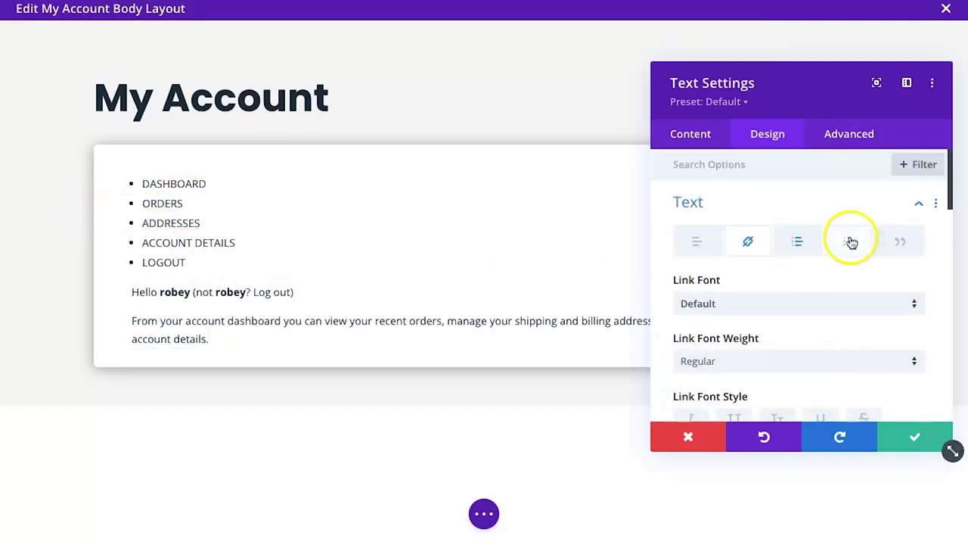
{"action": "left_click", "coordinate": [796, 241]}
{"action": "scroll", "coordinate": [770, 331], "scroll_direction": "down", "scroll_amount": 4}
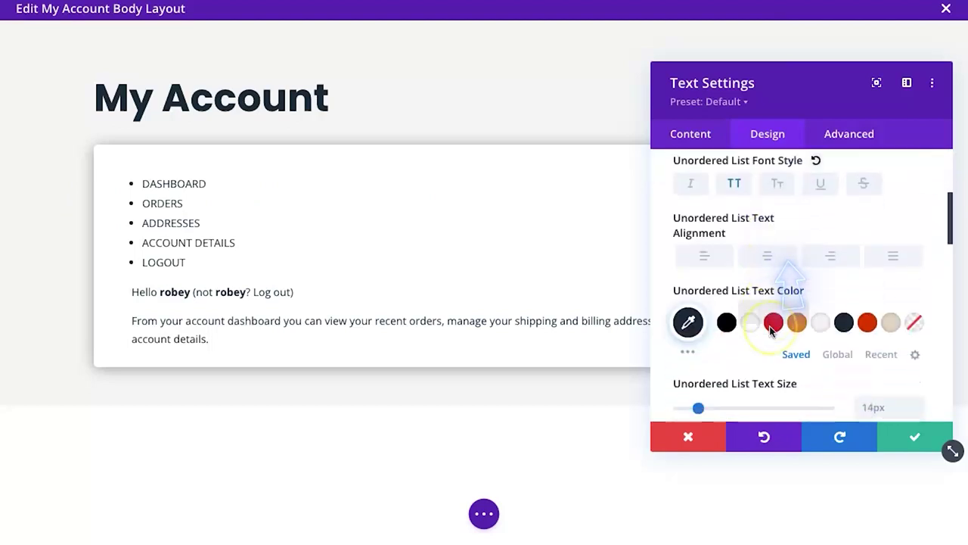
{"action": "scroll", "coordinate": [770, 330], "scroll_direction": "down", "scroll_amount": 2}
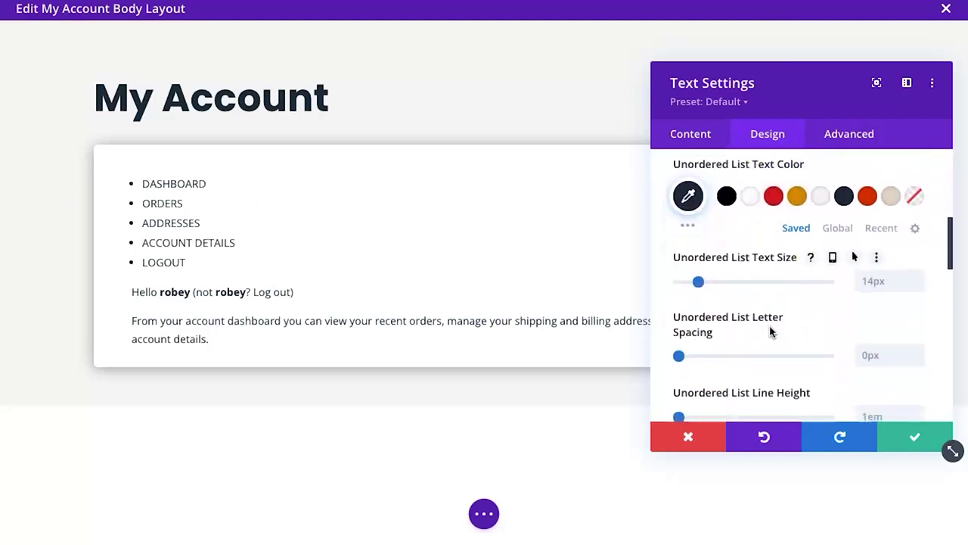
{"action": "scroll", "coordinate": [770, 330], "scroll_direction": "down", "scroll_amount": 5}
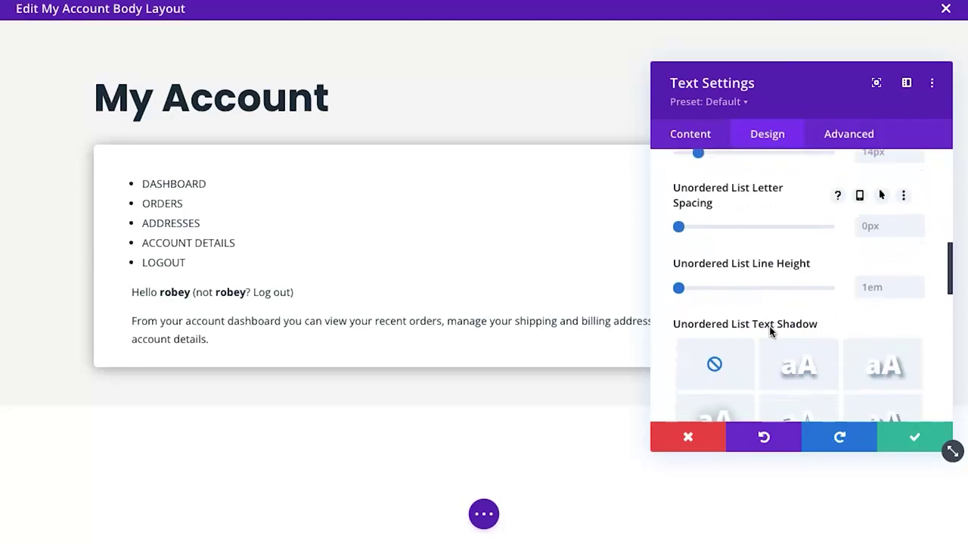
{"action": "scroll", "coordinate": [769, 331], "scroll_direction": "down", "scroll_amount": 1}
{"action": "left_click", "coordinate": [751, 342]}
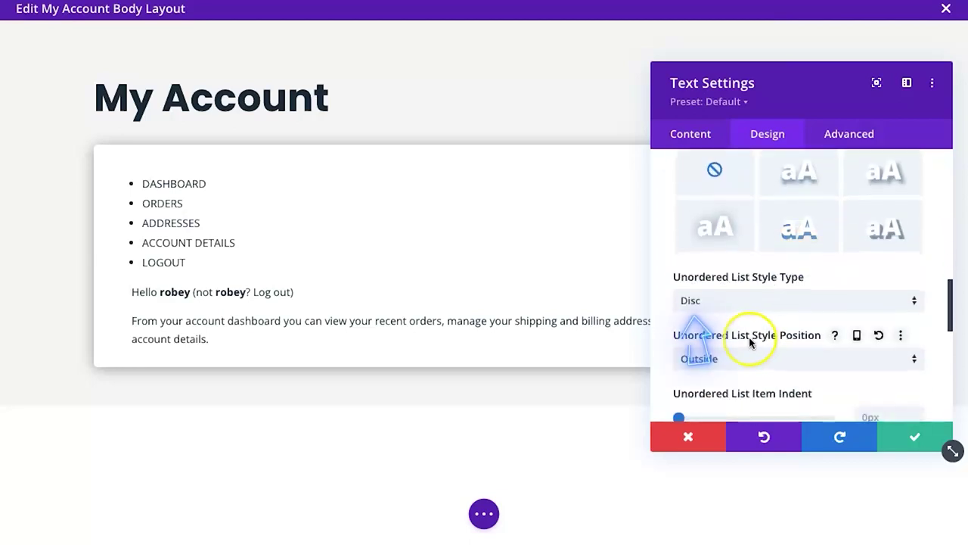
{"action": "left_click", "coordinate": [742, 311]}
{"action": "left_click", "coordinate": [723, 389]}
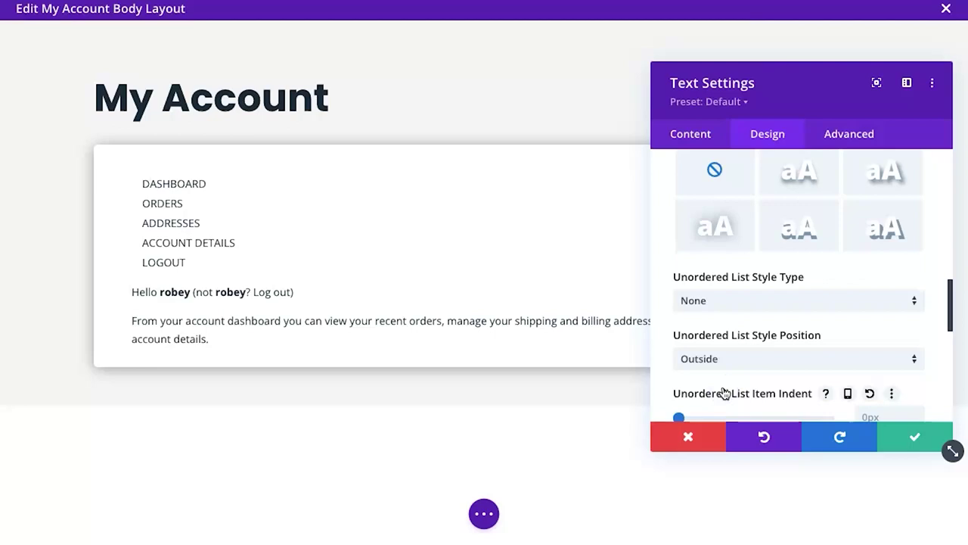
- Set the link font weight of the account text module to Bold
{"action": "scroll", "coordinate": [875, 283], "scroll_direction": "up", "scroll_amount": 5}
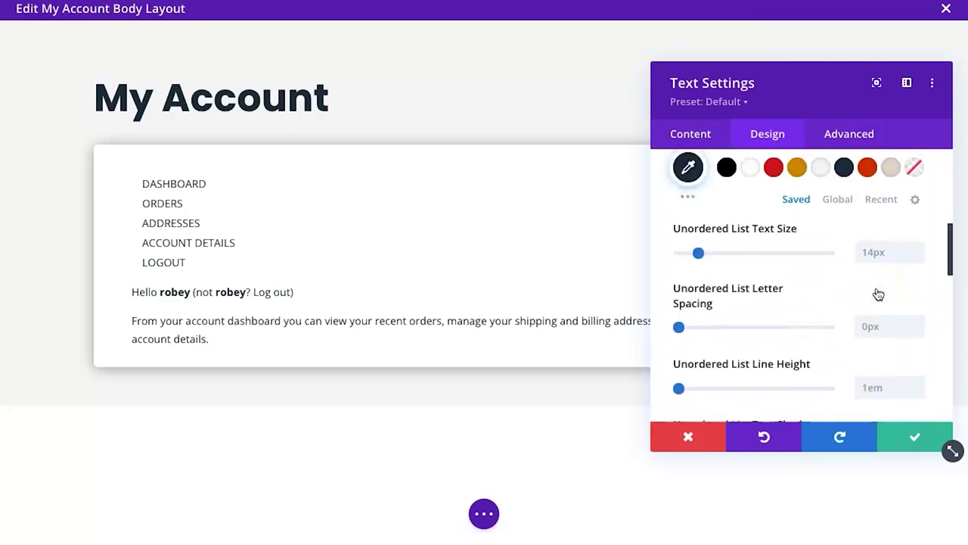
{"action": "scroll", "coordinate": [877, 293], "scroll_direction": "up", "scroll_amount": 5}
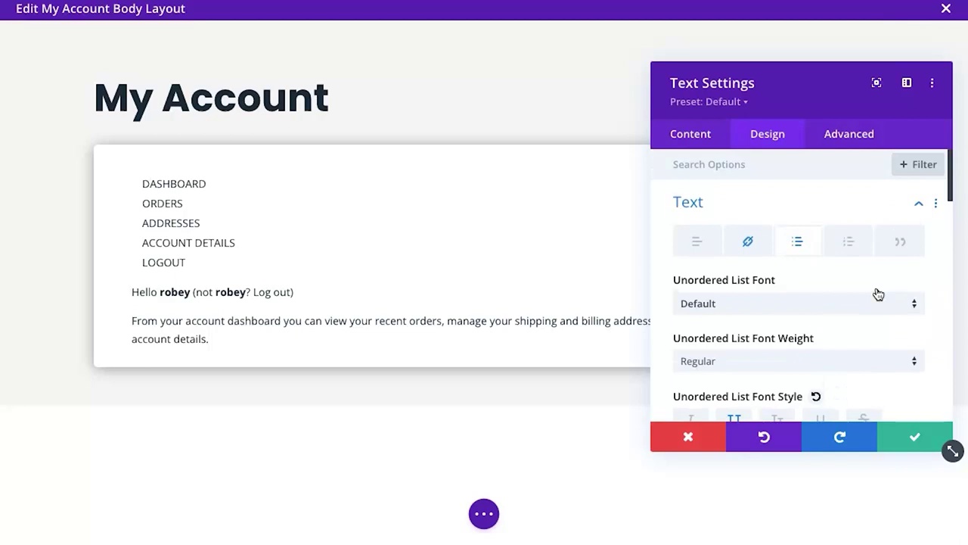
{"action": "left_click", "coordinate": [763, 258]}
{"action": "left_click", "coordinate": [733, 361]}
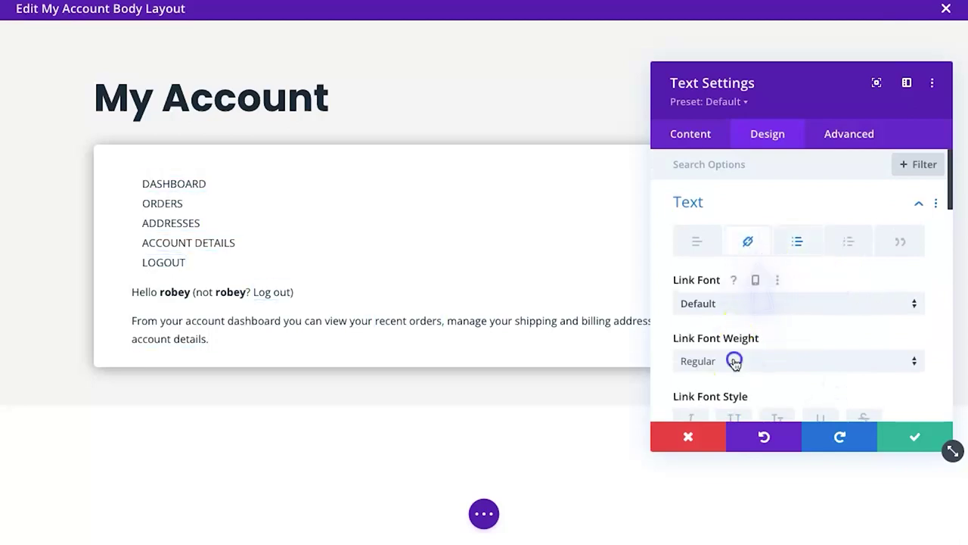
{"action": "left_click", "coordinate": [730, 420]}
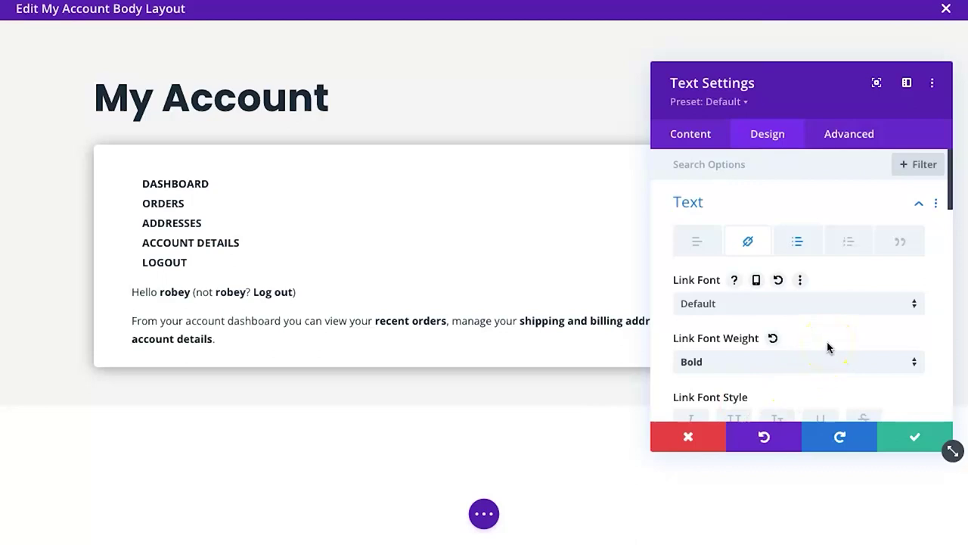
- Try a link text size of 21px, then reset the link text size to its default
{"action": "scroll", "coordinate": [828, 347], "scroll_direction": "down", "scroll_amount": 5}
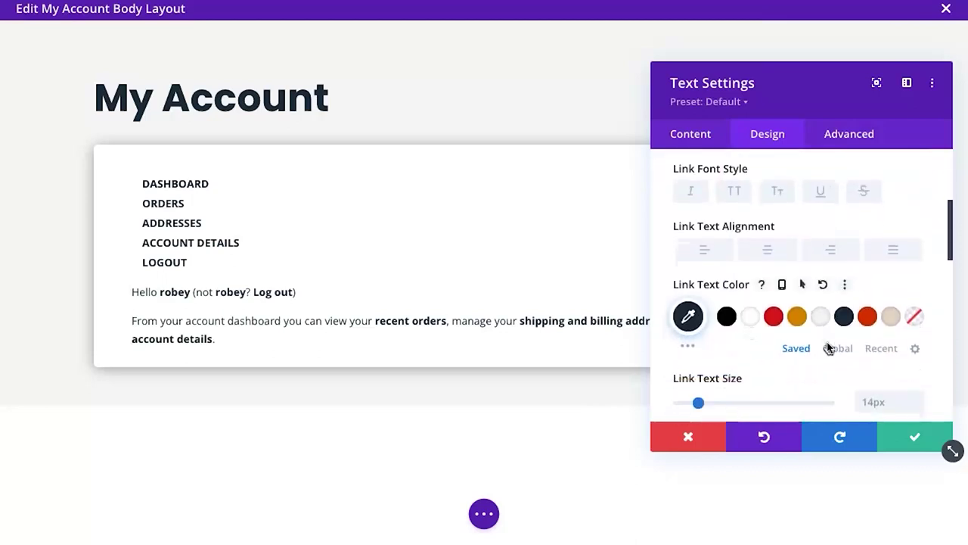
{"action": "left_click", "coordinate": [841, 350]}
{"action": "left_click", "coordinate": [915, 366]}
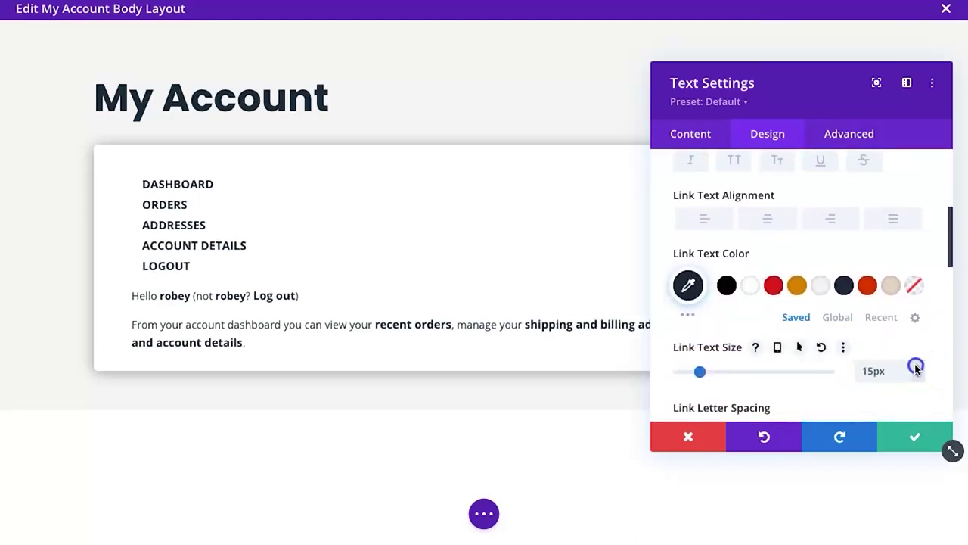
{"action": "left_click", "coordinate": [915, 366]}
{"action": "left_click", "coordinate": [915, 366]}
{"action": "left_click", "coordinate": [915, 366]}
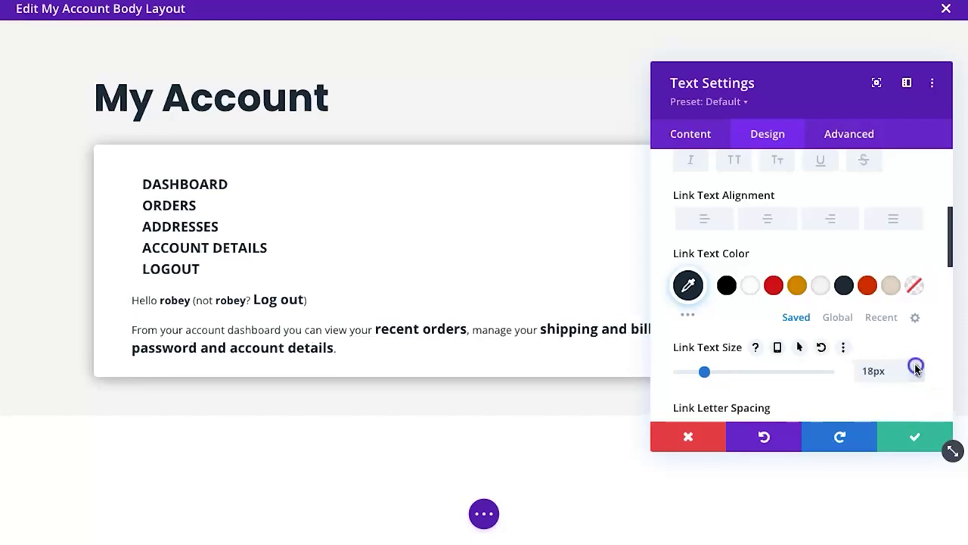
{"action": "left_click", "coordinate": [915, 366]}
{"action": "left_click", "coordinate": [915, 366]}
{"action": "left_click", "coordinate": [915, 366]}
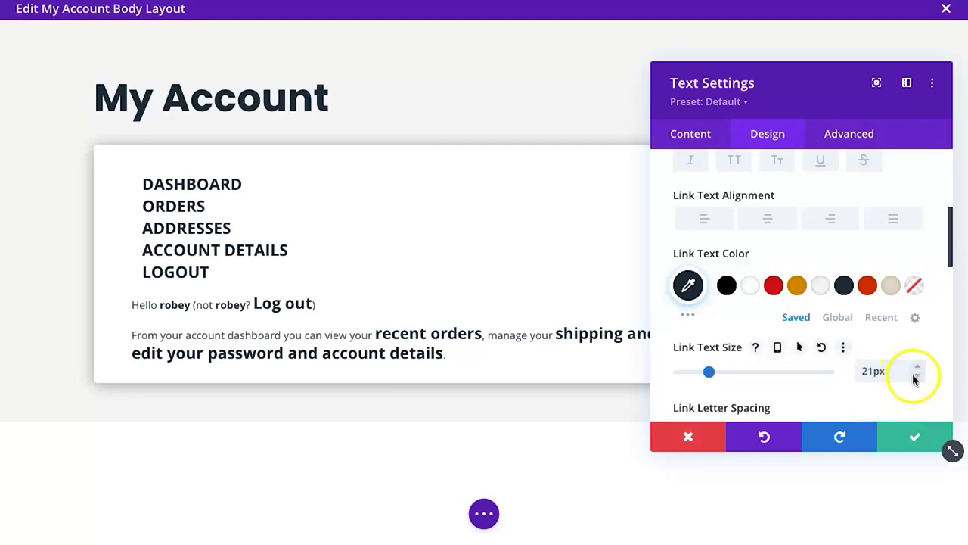
{"action": "left_click", "coordinate": [822, 348]}
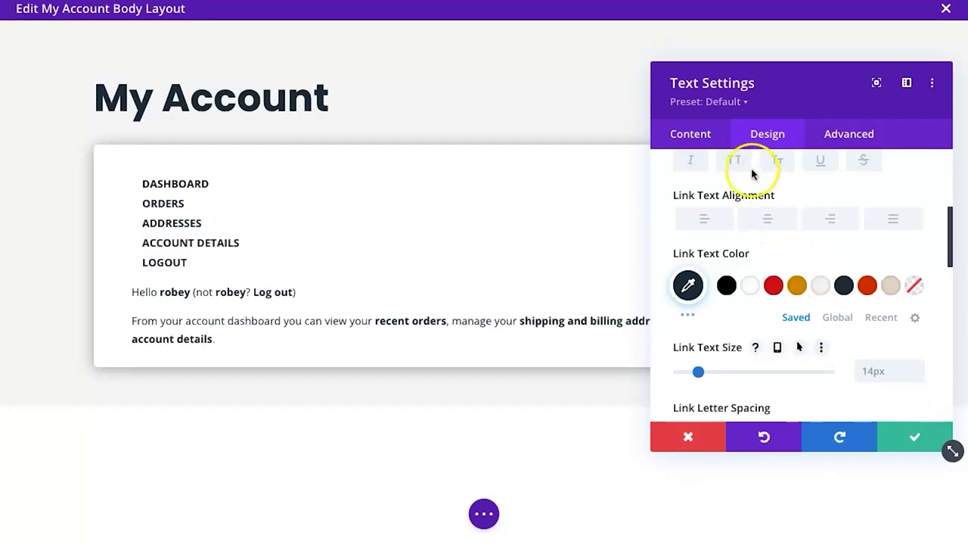
- Set the unordered list text size of the account text module to 21px
{"action": "scroll", "coordinate": [756, 181], "scroll_direction": "up", "scroll_amount": 5}
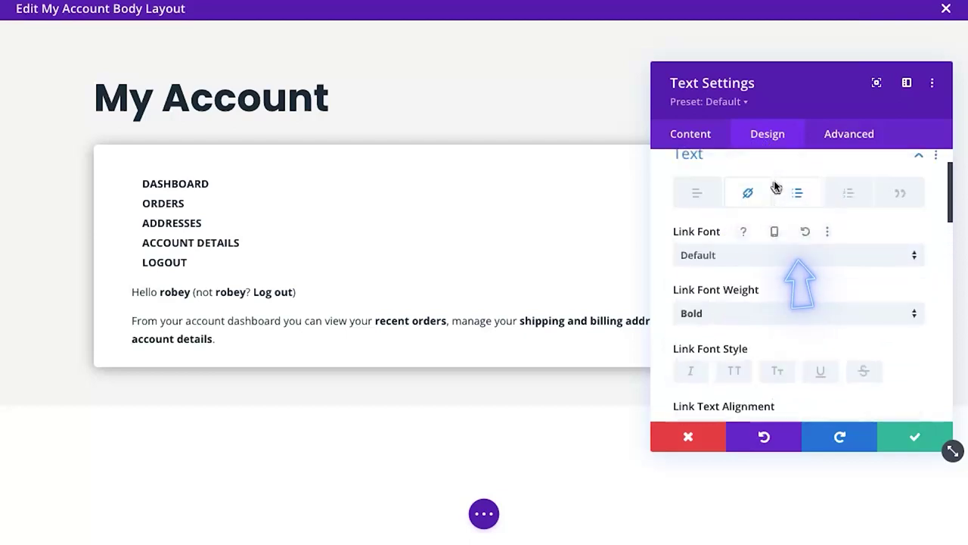
{"action": "left_click", "coordinate": [797, 236]}
{"action": "scroll", "coordinate": [798, 302], "scroll_direction": "down", "scroll_amount": 3}
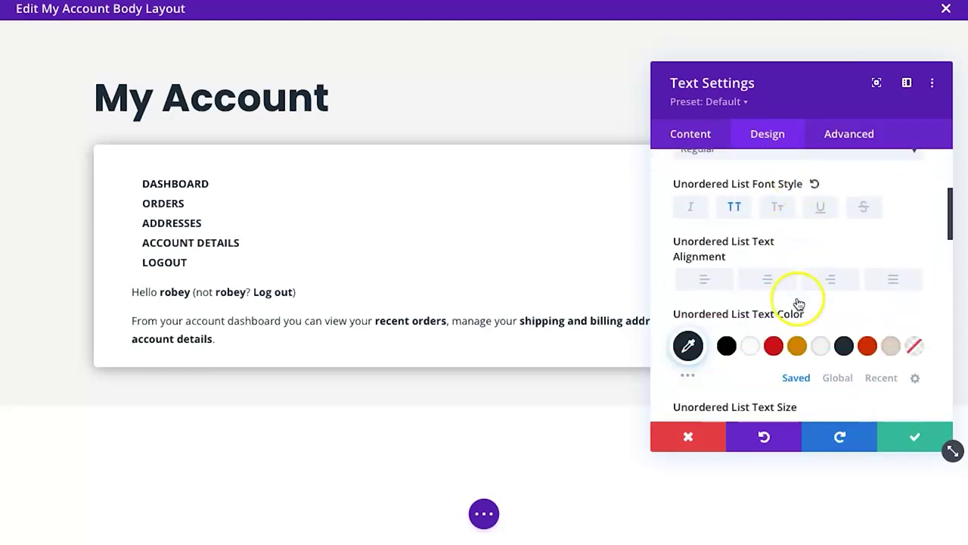
{"action": "scroll", "coordinate": [802, 306], "scroll_direction": "down", "scroll_amount": 2}
{"action": "left_click", "coordinate": [915, 342]}
{"action": "key", "text": "Up"}
{"action": "key", "text": "Up"}
{"action": "key", "text": "Up"}
{"action": "key", "text": "Up"}
{"action": "key", "text": "Up"}
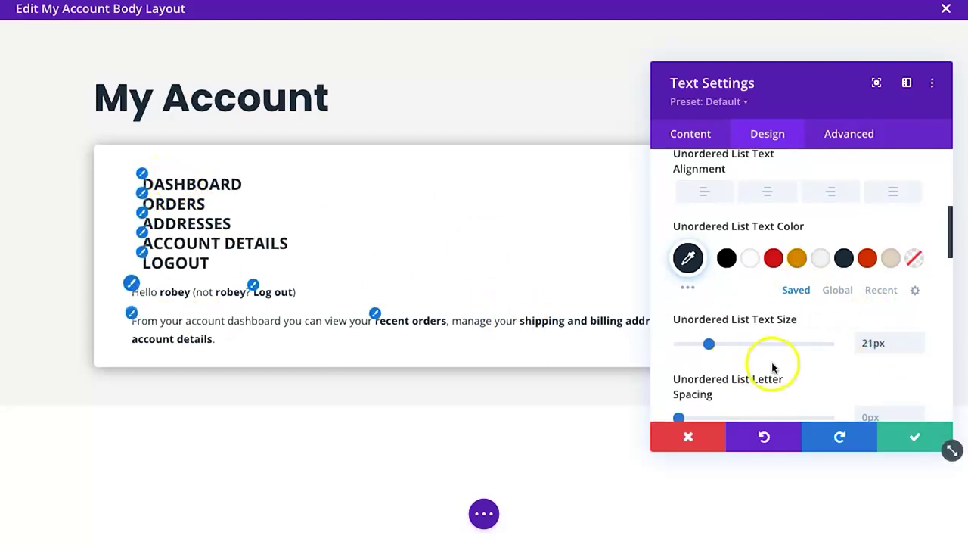
- Set the unordered list line height to 1.5em and save the text module's settings
{"action": "scroll", "coordinate": [785, 367], "scroll_direction": "down", "scroll_amount": 1}
{"action": "scroll", "coordinate": [785, 367], "scroll_direction": "down", "scroll_amount": 2}
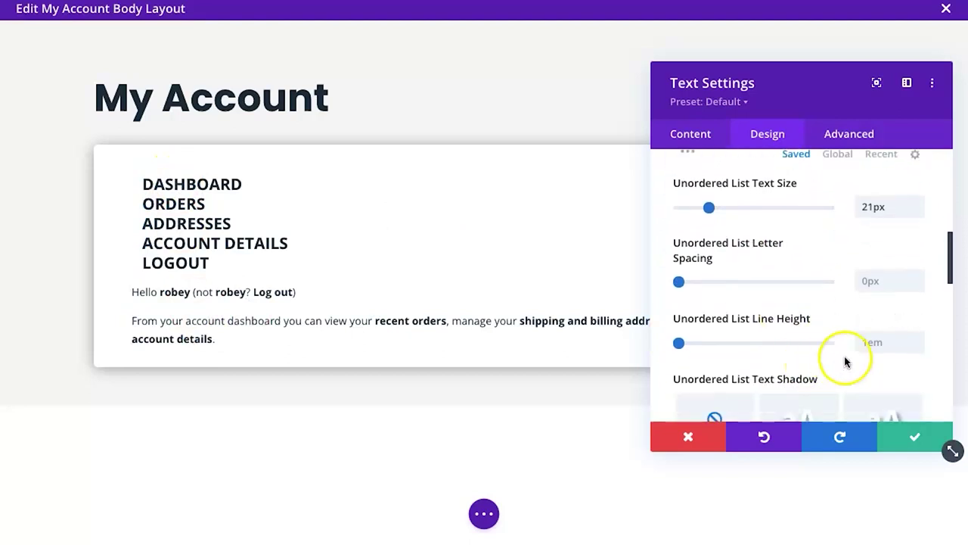
{"action": "type", "text": "1.5"}
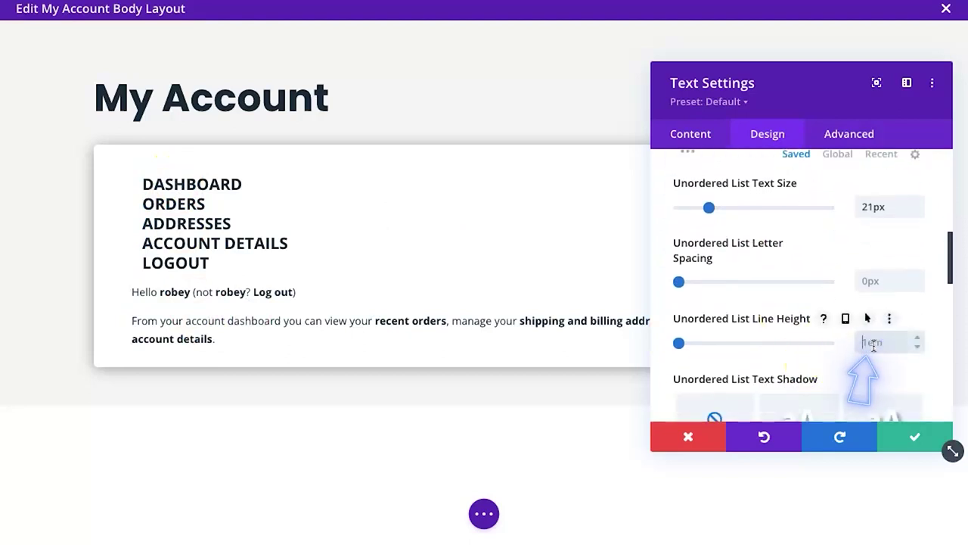
{"action": "type", "text": "em"}
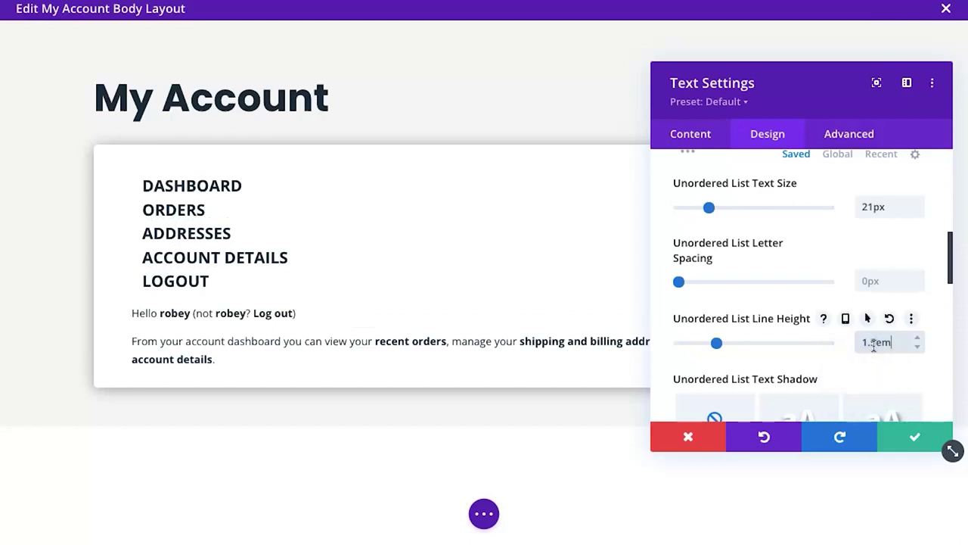
{"action": "left_click", "coordinate": [907, 437]}
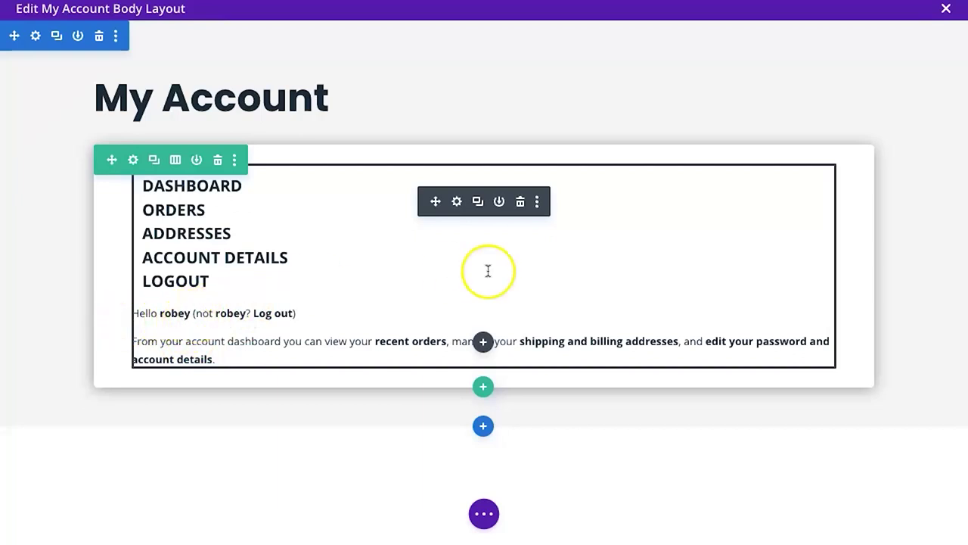
- Save the My Account body layout, close its editor, and save the Theme Builder changes
{"action": "left_click", "coordinate": [484, 514]}
{"action": "left_click", "coordinate": [929, 514]}
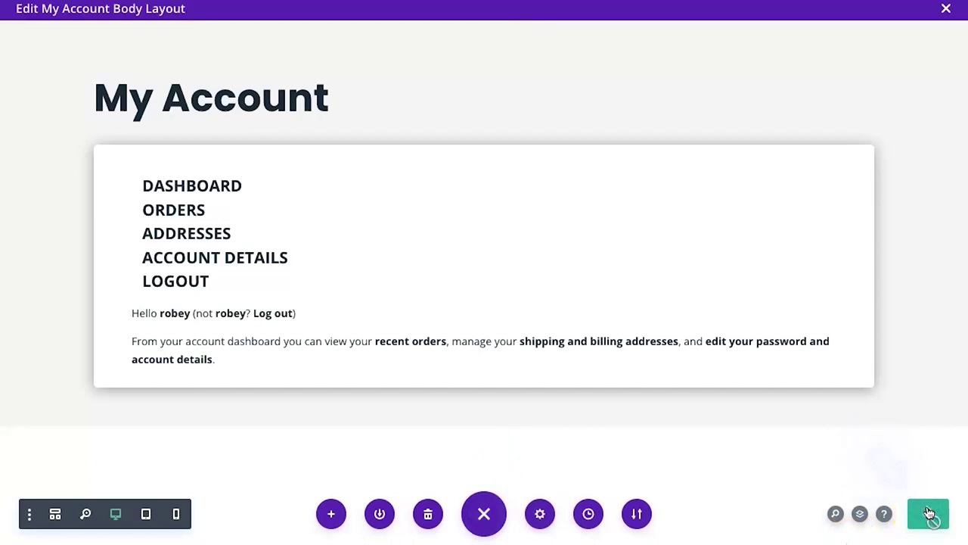
{"action": "left_click", "coordinate": [946, 9]}
{"action": "scroll", "coordinate": [472, 216], "scroll_direction": "up", "scroll_amount": 3}
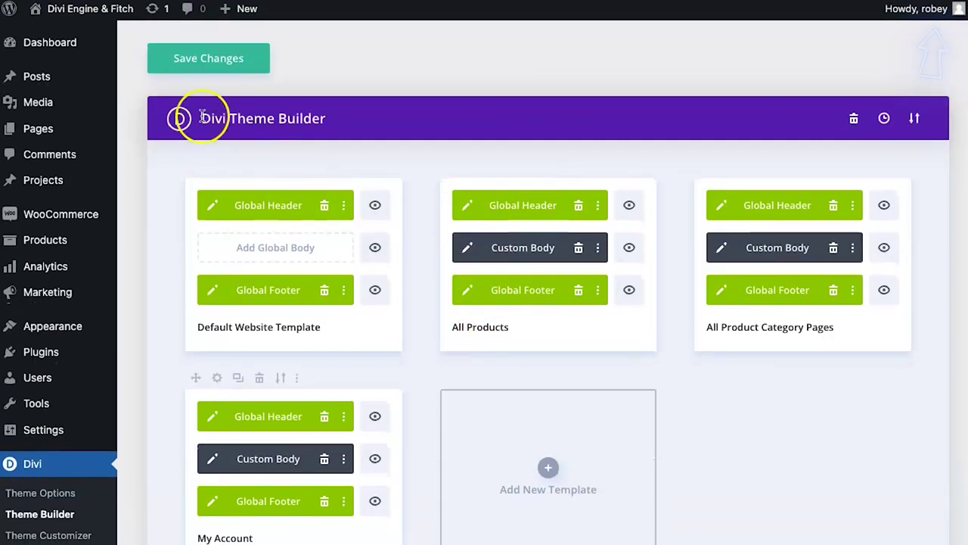
{"action": "left_click", "coordinate": [206, 62]}
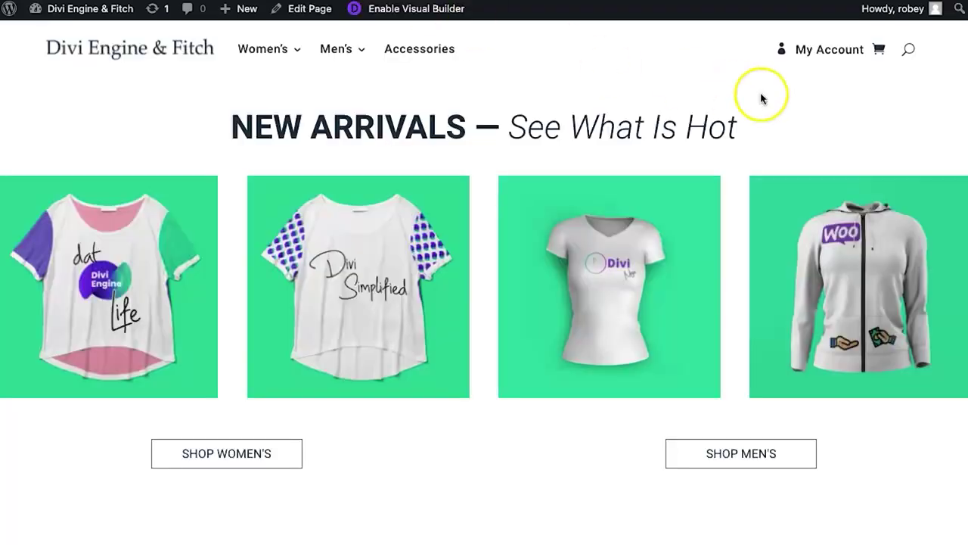
- Open the My Account page on the live storefront to check the styled template
{"action": "scroll", "coordinate": [779, 96], "scroll_direction": "up", "scroll_amount": 8}
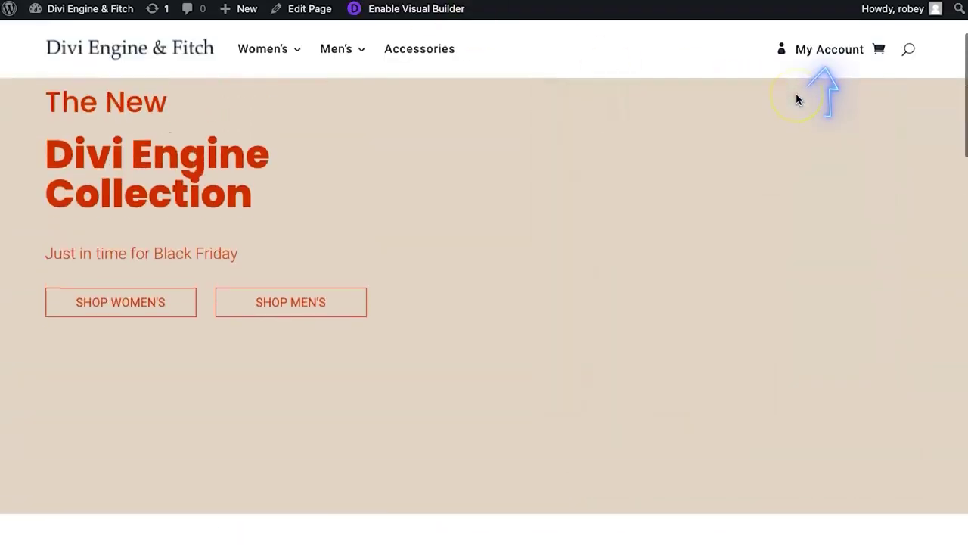
{"action": "left_click", "coordinate": [845, 58]}
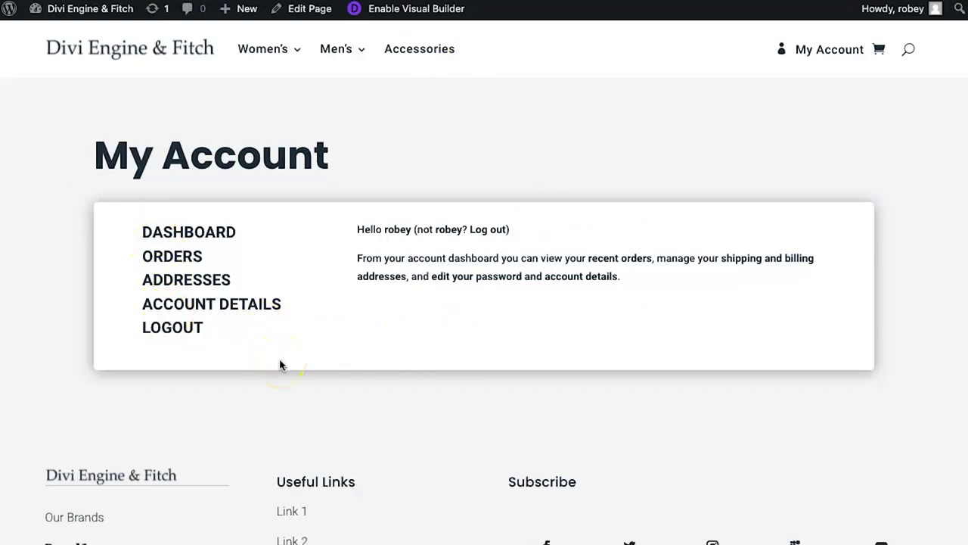
- Review the live My Account page down to its footer
{"action": "scroll", "coordinate": [280, 365], "scroll_direction": "down", "scroll_amount": 5}
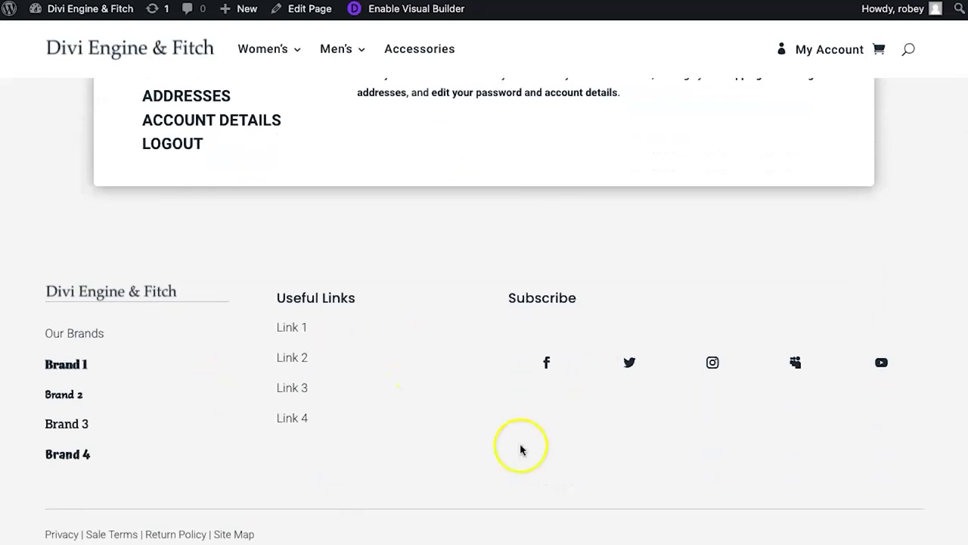
{"action": "scroll", "coordinate": [371, 451], "scroll_direction": "up", "scroll_amount": 1}
{"action": "scroll", "coordinate": [370, 452], "scroll_direction": "up", "scroll_amount": 4}
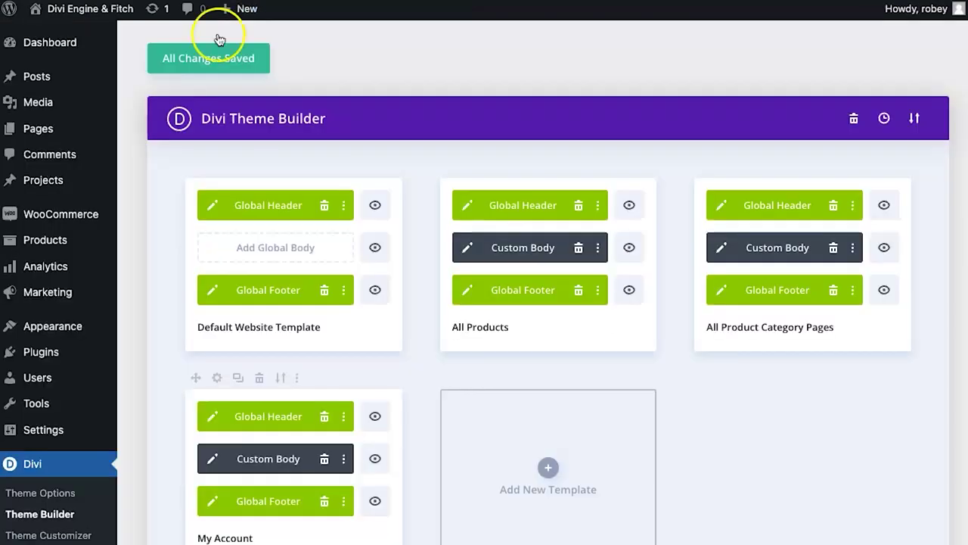
- Disable the global footer on the My Account template, save the Theme Builder changes, and reload the live page to check
{"action": "scroll", "coordinate": [396, 296], "scroll_direction": "down", "scroll_amount": 2}
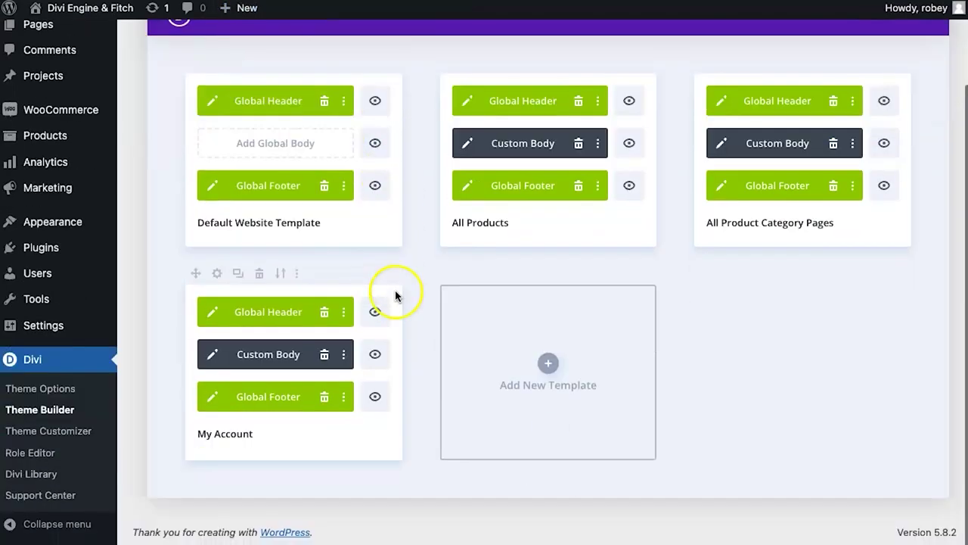
{"action": "left_click", "coordinate": [373, 403]}
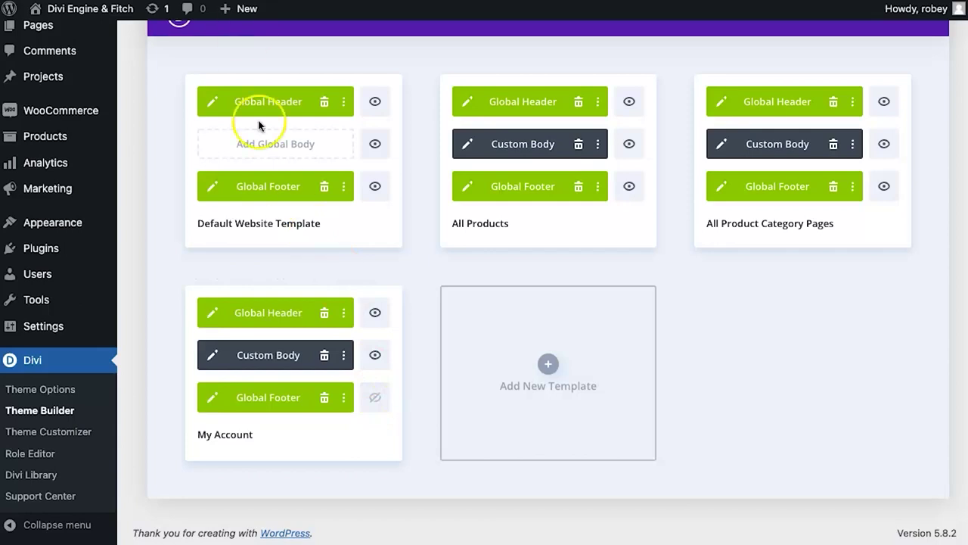
{"action": "scroll", "coordinate": [259, 125], "scroll_direction": "up", "scroll_amount": 3}
{"action": "left_click", "coordinate": [220, 62]}
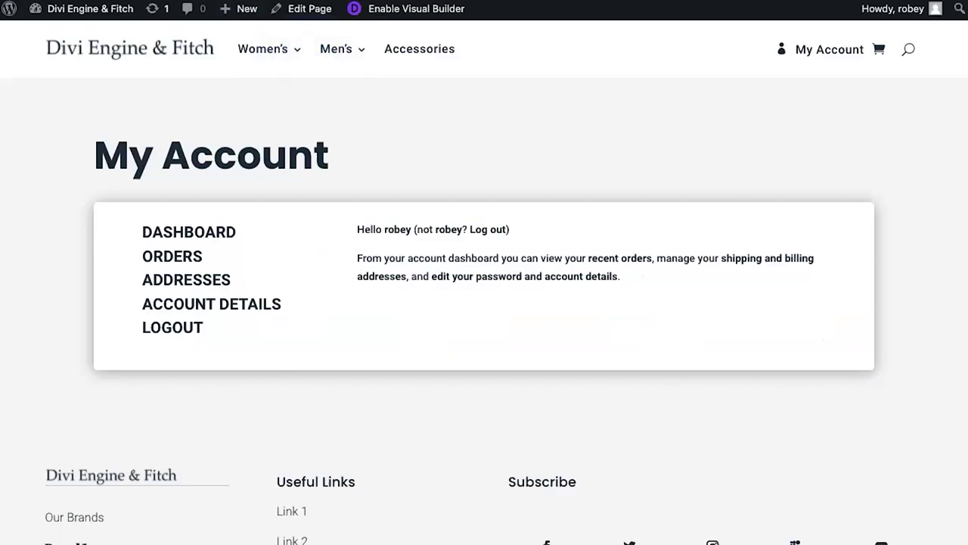
{"action": "key", "text": "super+r"}
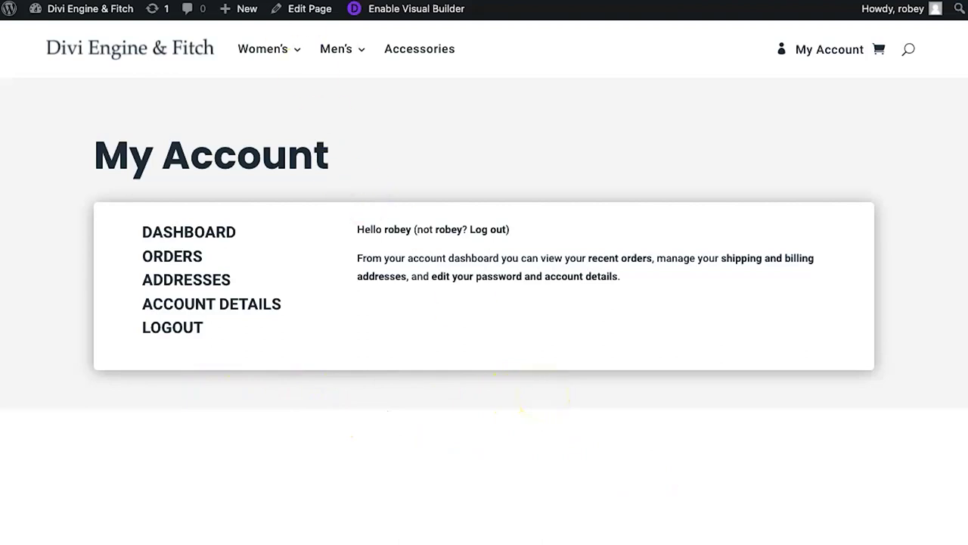
- Reopen the My Account body layout and insert a single-column row with a Text module below the account box
{"action": "key", "text": "ctrl+shift+Tab"}
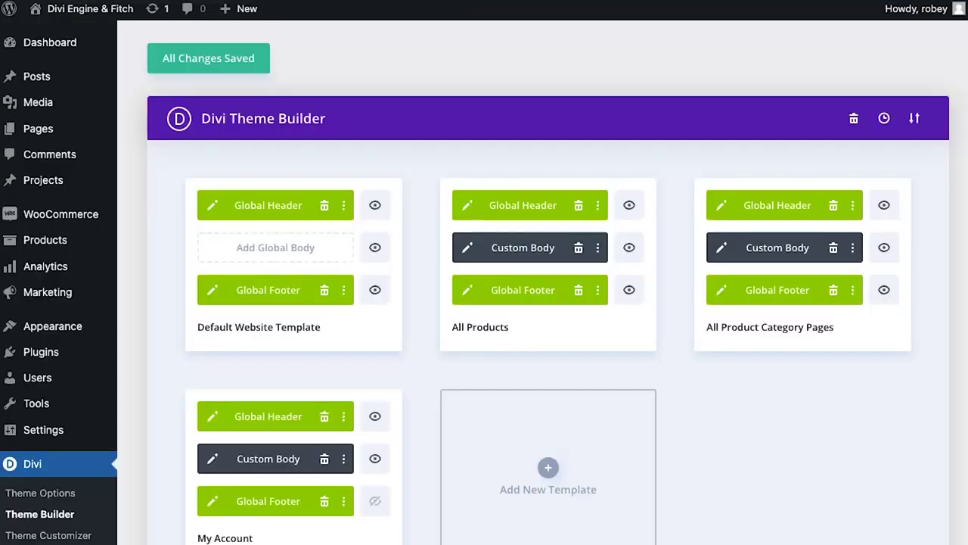
{"action": "scroll", "coordinate": [454, 464], "scroll_direction": "down", "scroll_amount": 3}
{"action": "left_click", "coordinate": [213, 356]}
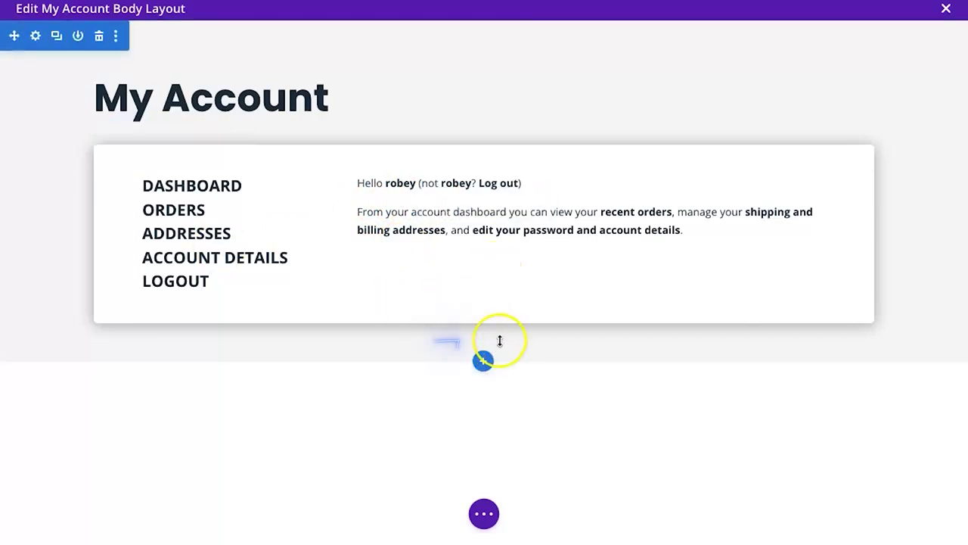
{"action": "left_click", "coordinate": [485, 320]}
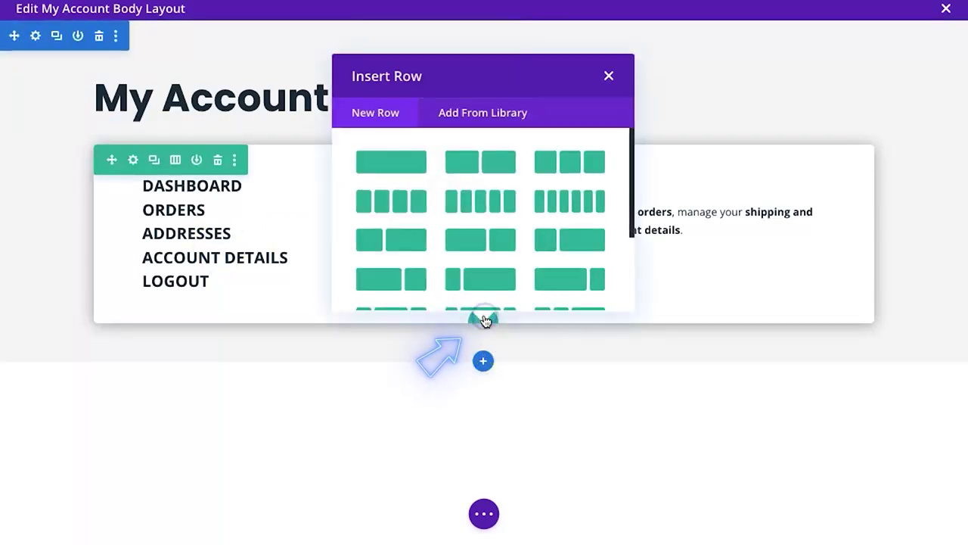
{"action": "left_click", "coordinate": [385, 160]}
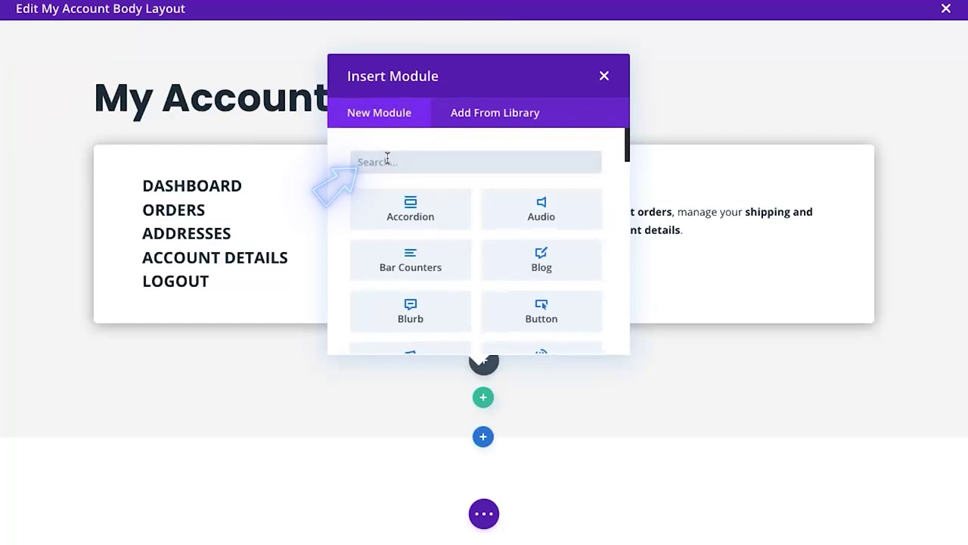
{"action": "type", "text": "text"}
{"action": "left_click", "coordinate": [408, 198]}
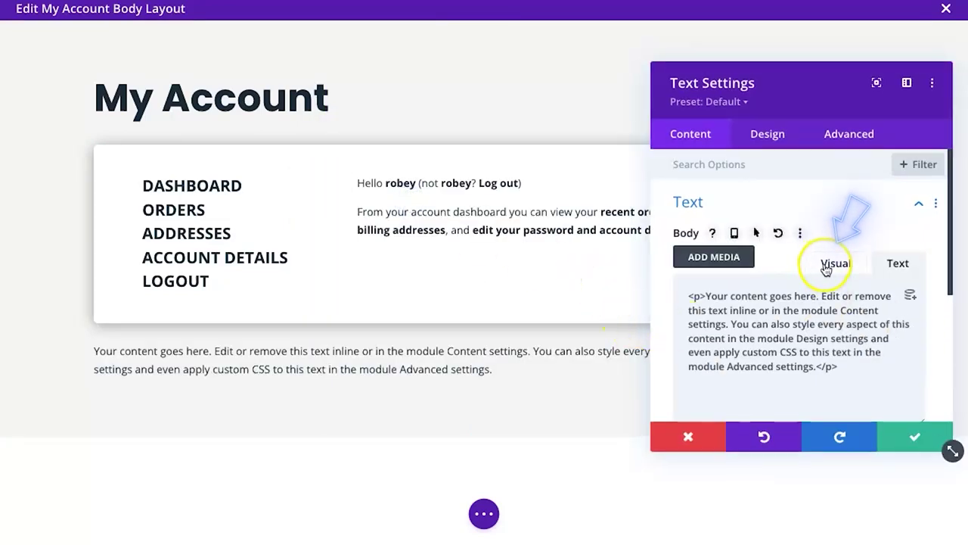
- Replace the new text module's placeholder content with "NEW ARRIVALS - See What Is Hot"
{"action": "left_click", "coordinate": [825, 263]}
{"action": "scroll", "coordinate": [786, 355], "scroll_direction": "down", "scroll_amount": 2}
{"action": "scroll", "coordinate": [768, 353], "scroll_direction": "down", "scroll_amount": 1}
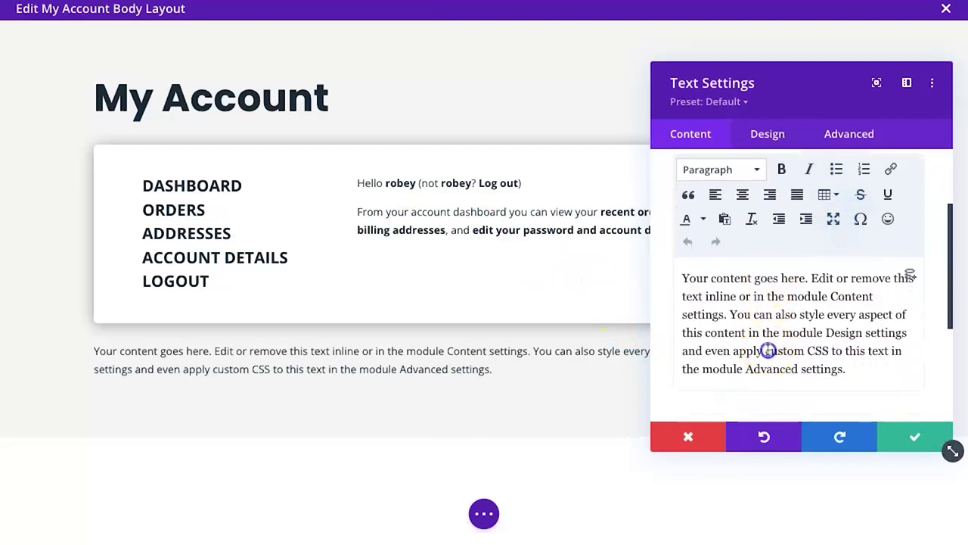
{"action": "triple_click", "coordinate": [768, 350]}
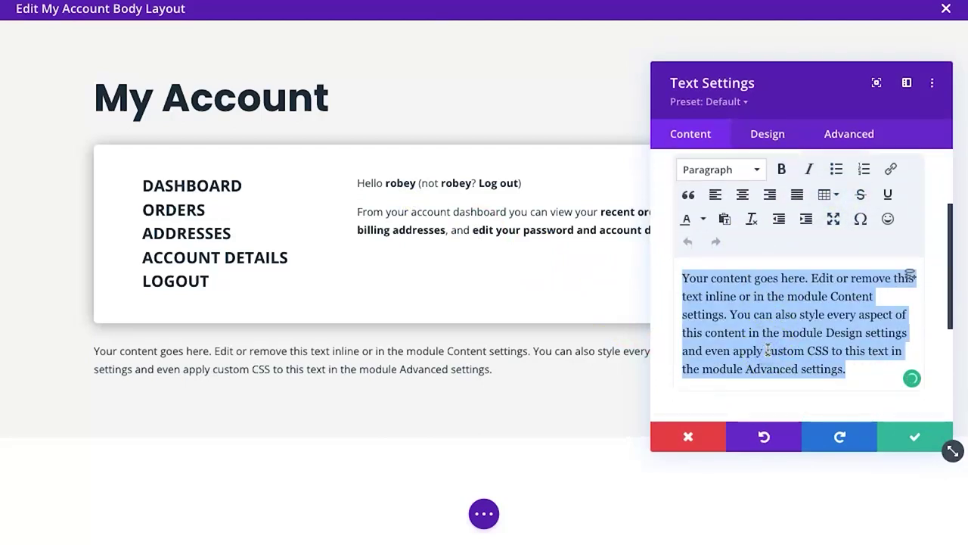
{"action": "type", "text": "NEW A"}
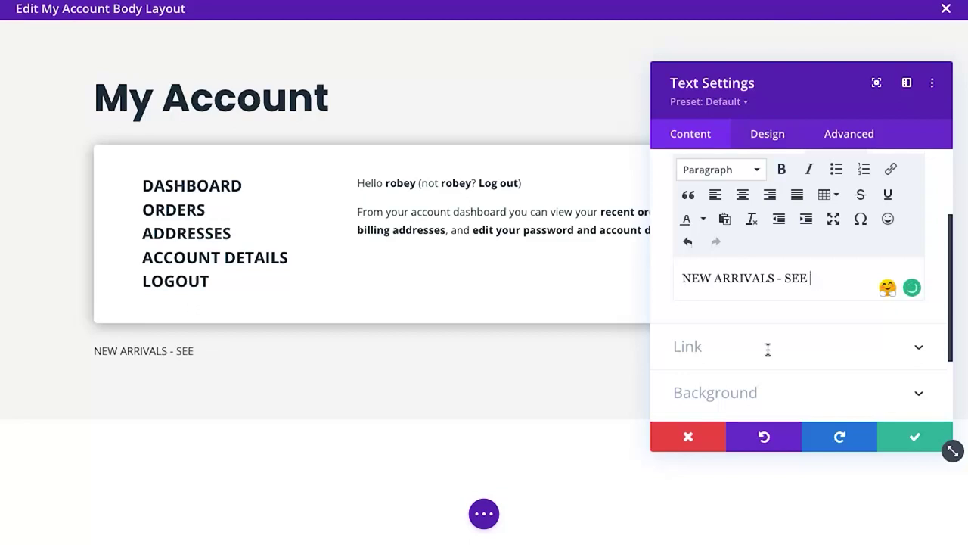
{"action": "type", "text": "RRIVALS - See What Is Hot"}
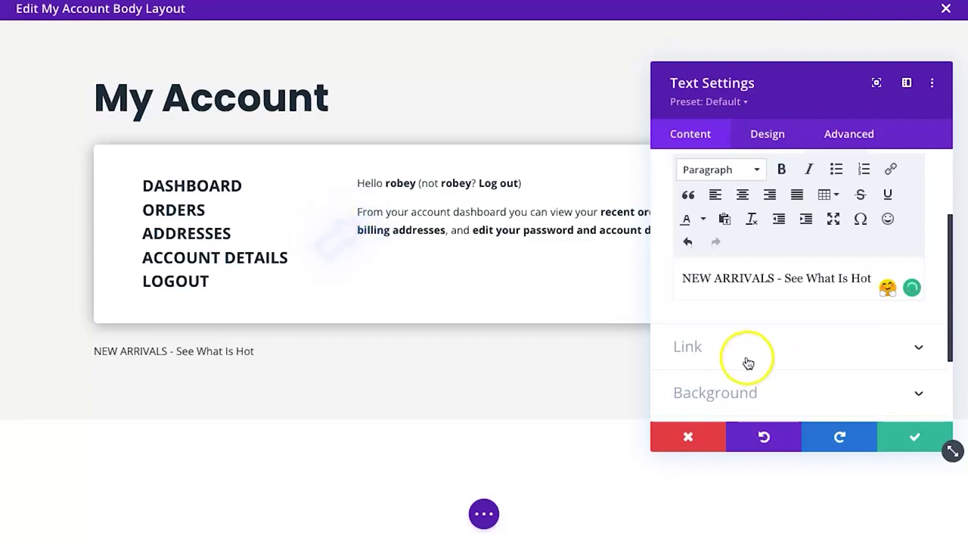
- Italicize "See What Is Hot" and make "NEW ARRIVALS" bold in the text module
{"action": "left_click", "coordinate": [787, 284]}
{"action": "left_click_drag", "start_coordinate": [800, 279], "coordinate": [872, 273]}
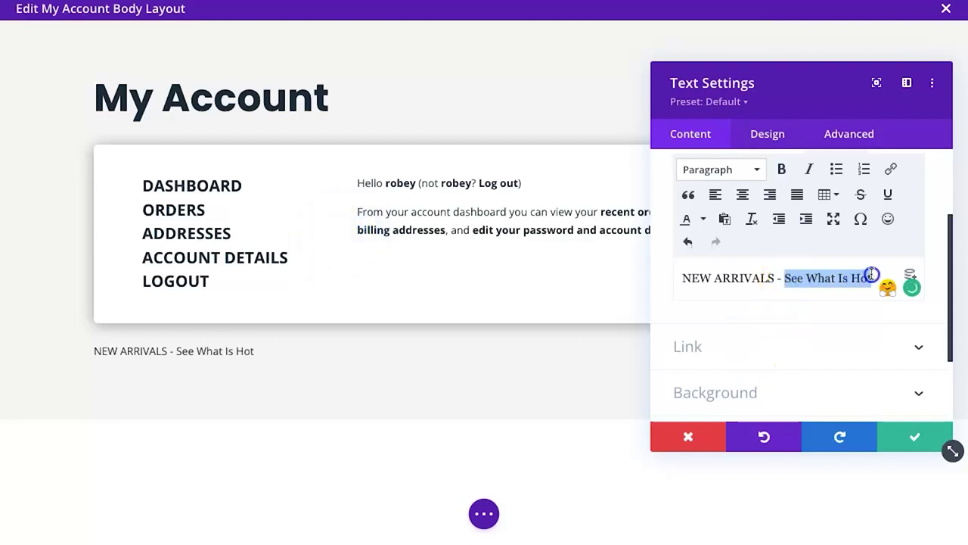
{"action": "key", "text": "ctrl+i"}
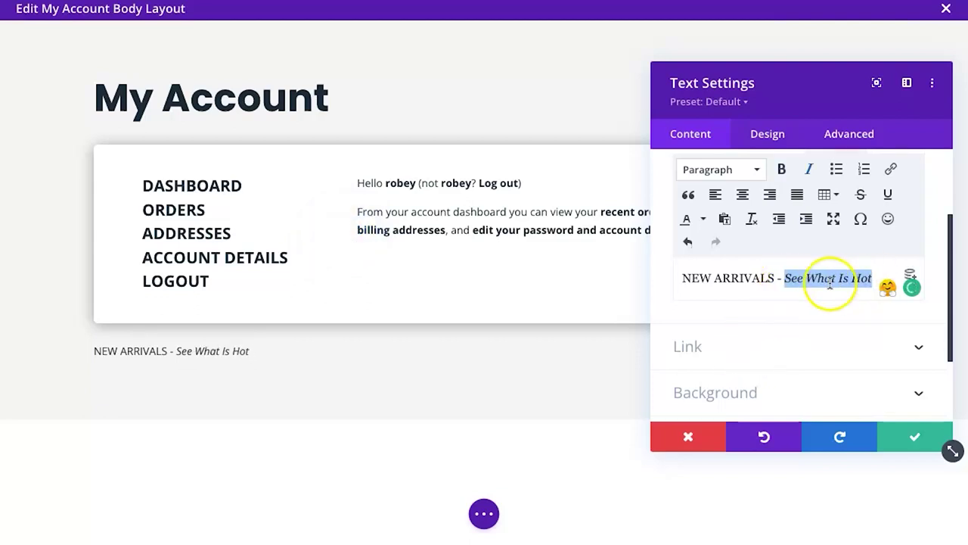
{"action": "left_click_drag", "start_coordinate": [776, 279], "coordinate": [672, 279]}
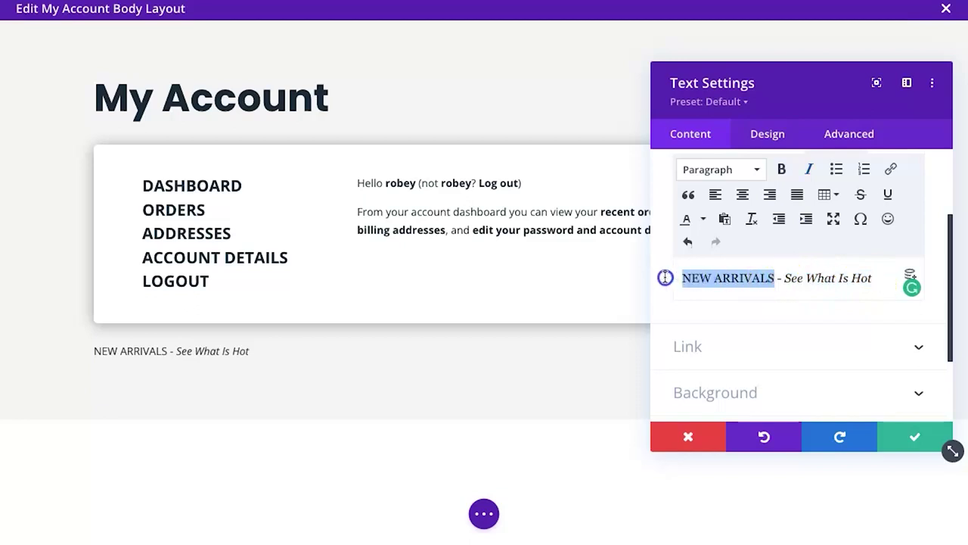
{"action": "key", "text": "ctrl+b"}
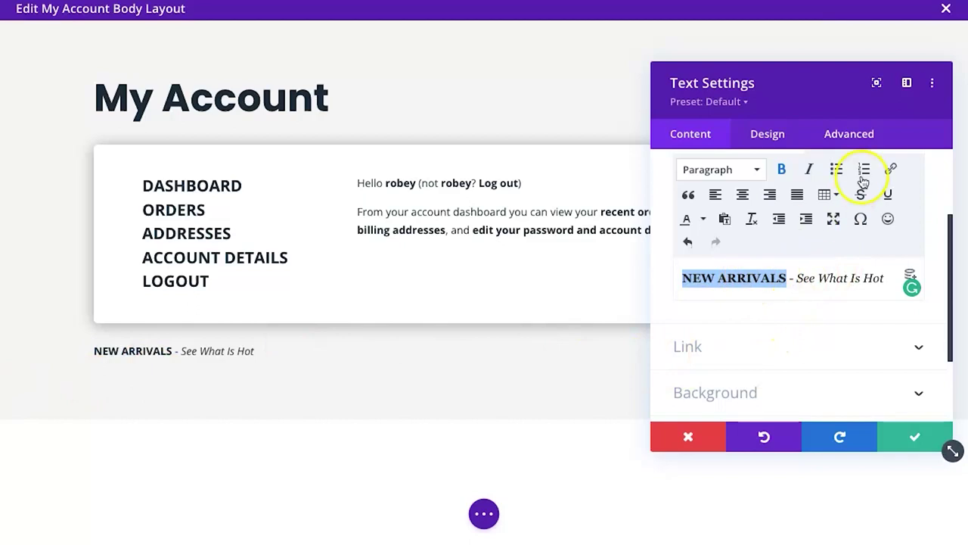
- Turn the NEW ARRIVALS line into a level 2 heading by adding h2 tags around it in the HTML
{"action": "mouse_move", "coordinate": [861, 181]}
{"action": "left_click", "coordinate": [895, 197]}
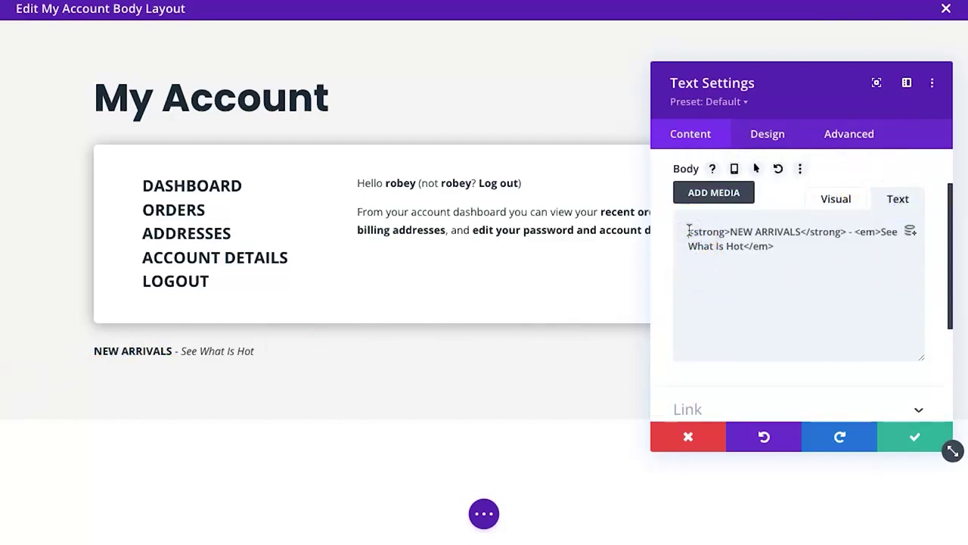
{"action": "left_click", "coordinate": [689, 231]}
{"action": "type", "text": "<h2>"}
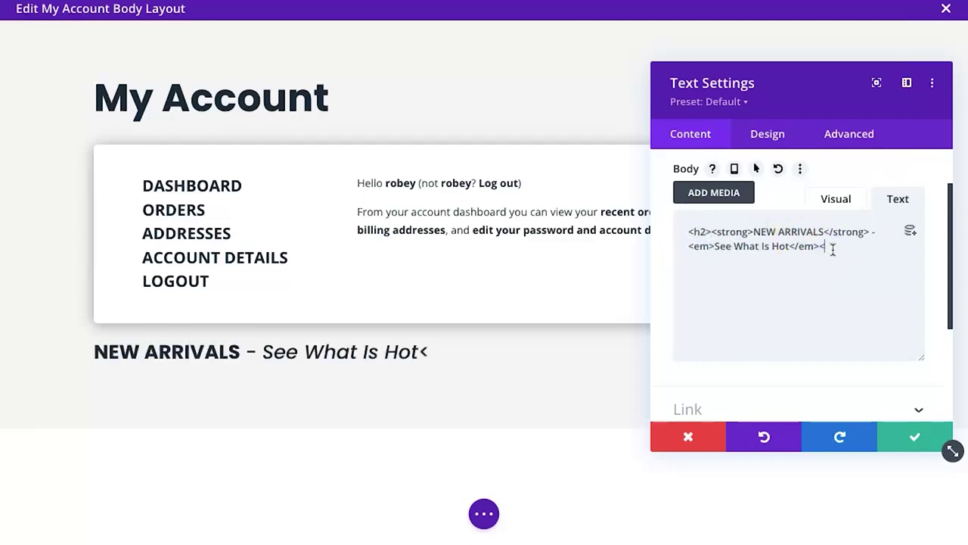
{"action": "type", "text": ">"}
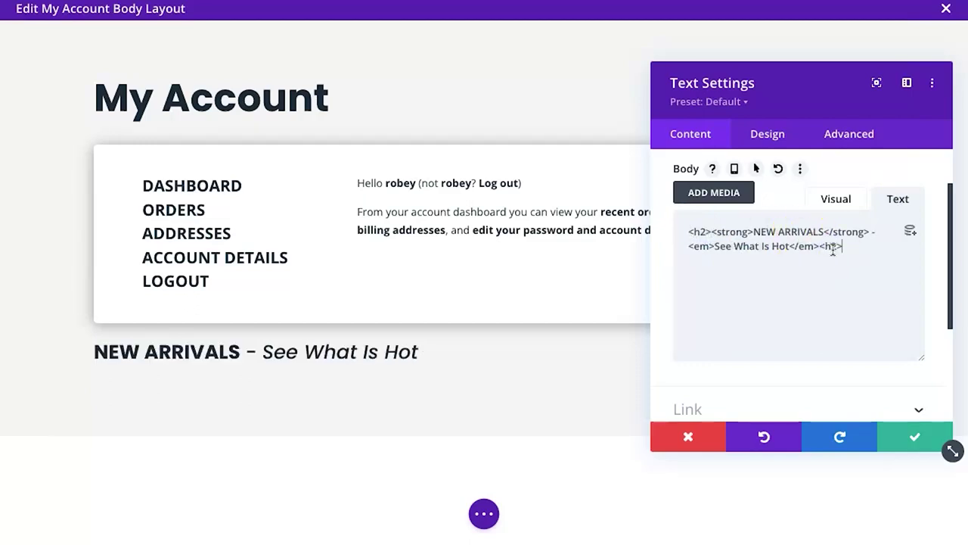
- Center the text module's Heading 2 text and save the module settings
{"action": "left_click", "coordinate": [768, 144]}
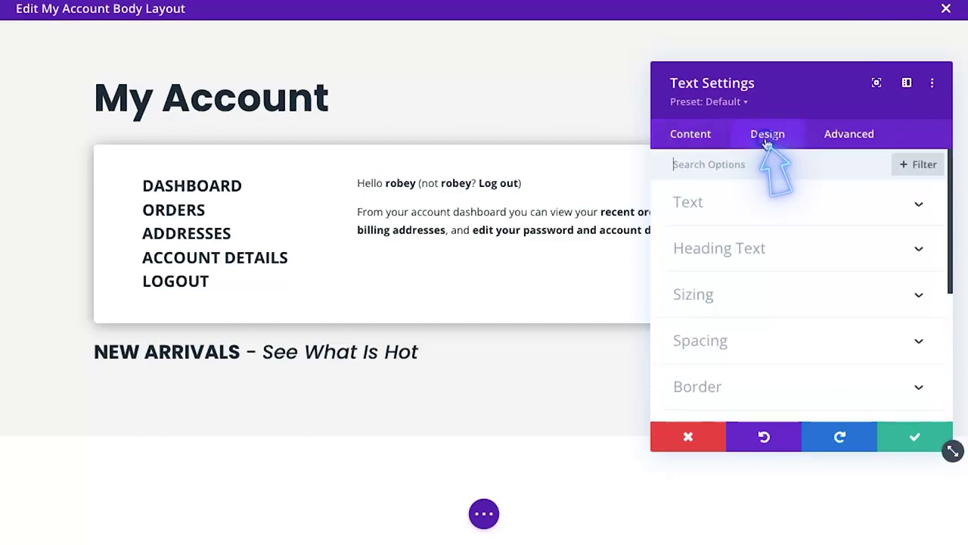
{"action": "left_click", "coordinate": [729, 243]}
{"action": "left_click", "coordinate": [730, 210]}
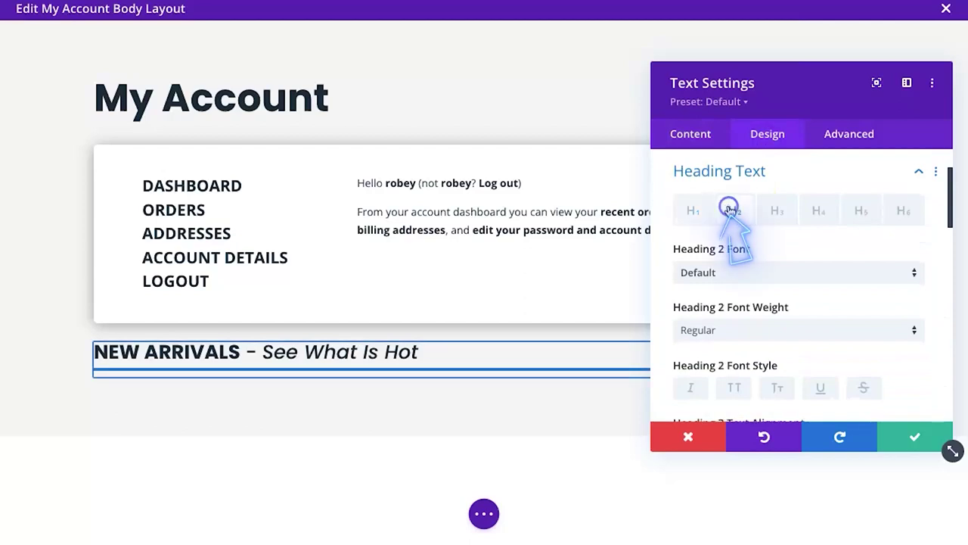
{"action": "scroll", "coordinate": [734, 227], "scroll_direction": "down", "scroll_amount": 2}
{"action": "left_click", "coordinate": [752, 298]}
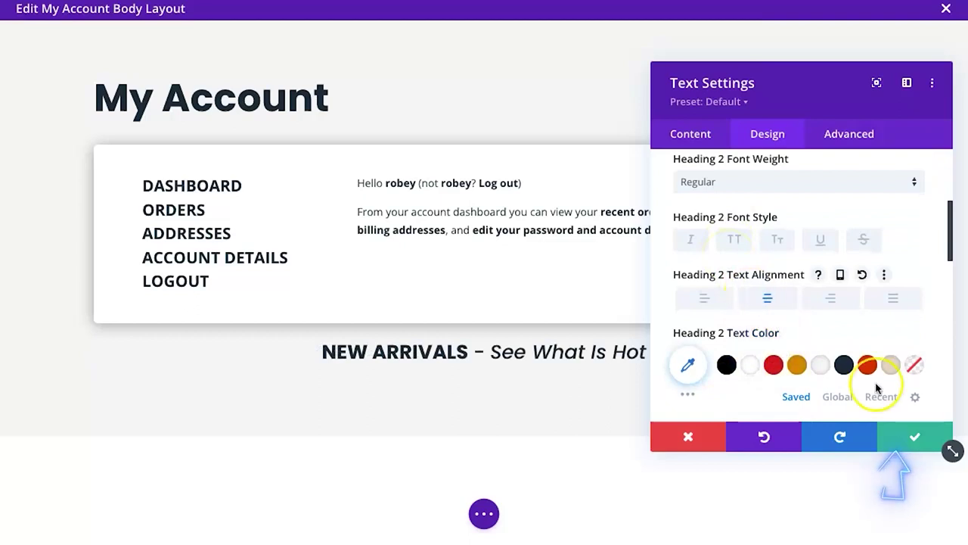
{"action": "left_click", "coordinate": [891, 430]}
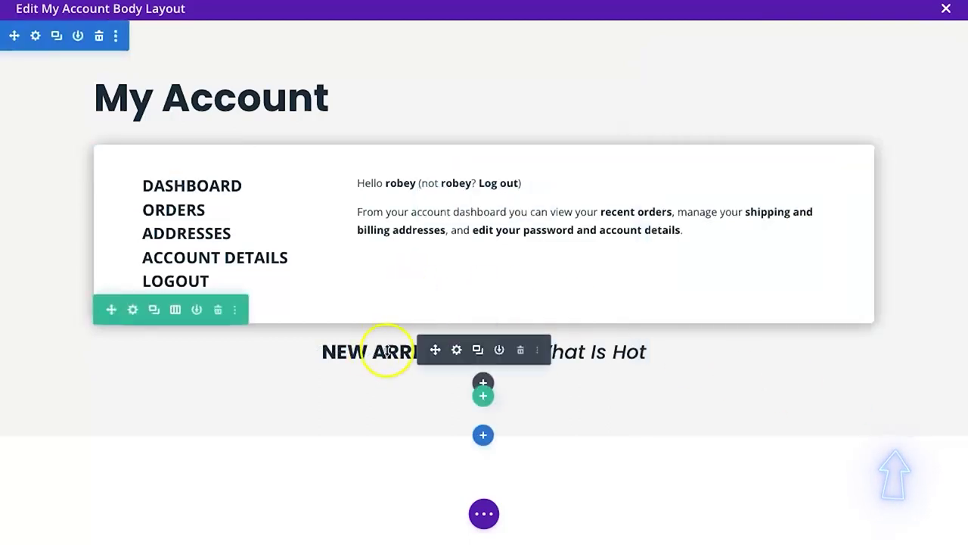
- Add a Shop module below the NEW ARRIVALS heading and set its Product View Type to Latest Products
{"action": "left_click", "coordinate": [482, 381]}
{"action": "type", "text": "shop"}
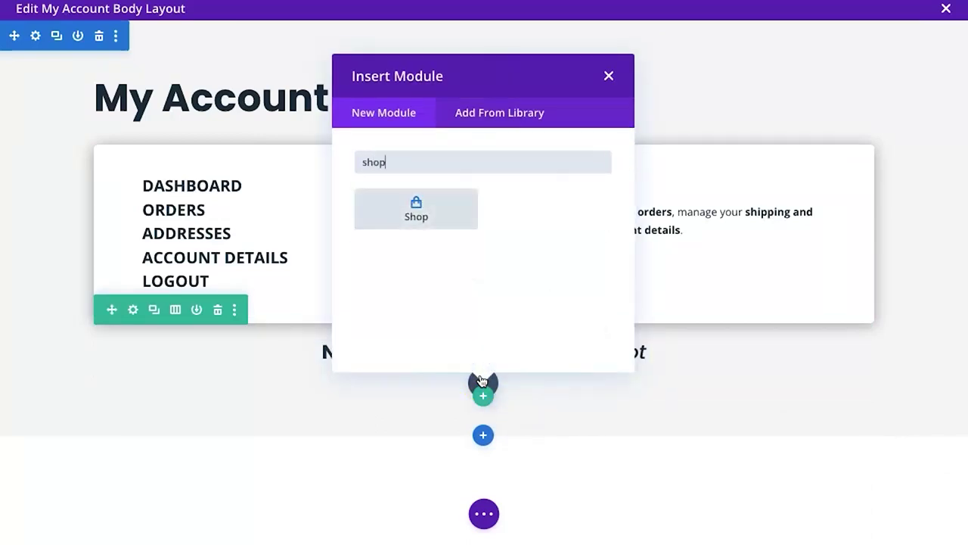
{"action": "left_click", "coordinate": [431, 207]}
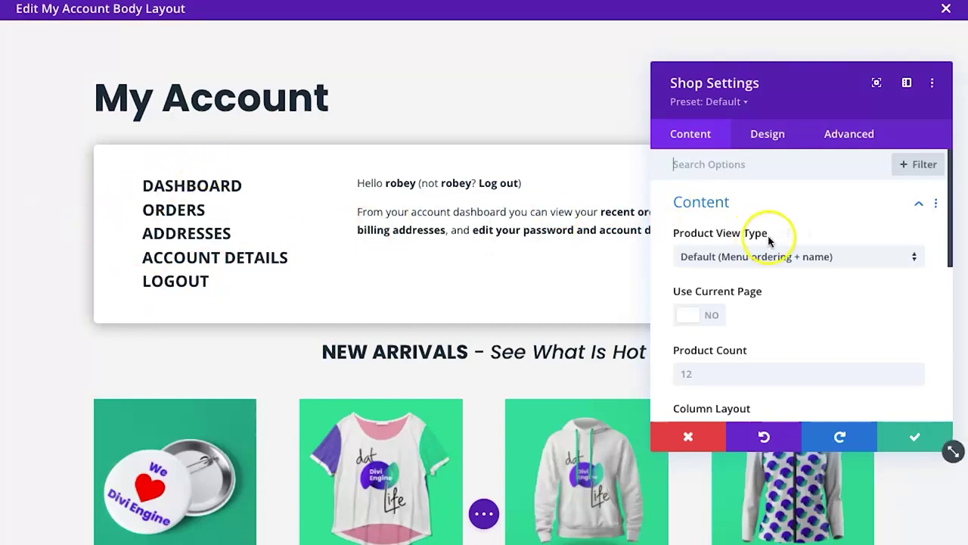
{"action": "left_click", "coordinate": [757, 258]}
{"action": "left_click", "coordinate": [749, 295]}
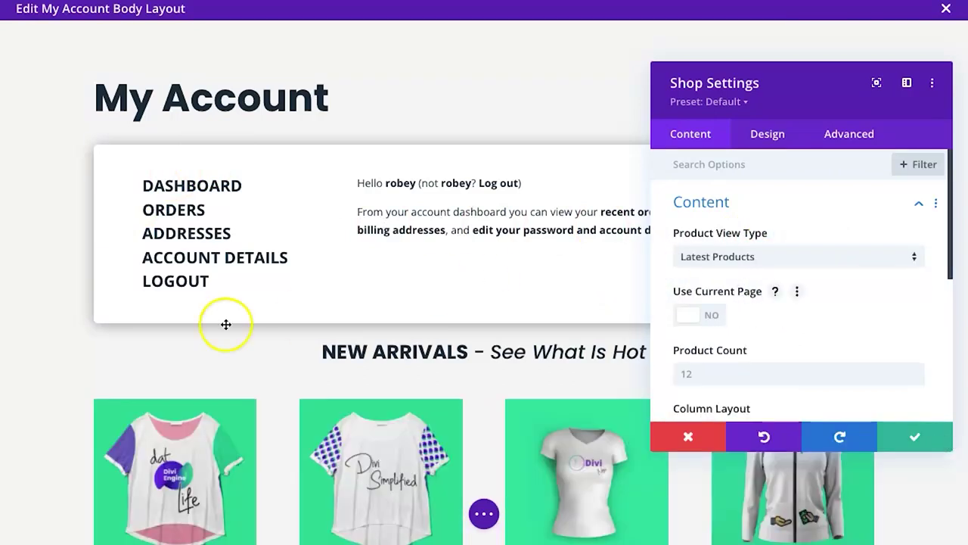
- Set the Shop module's product count to 4 and check its pagination option and product preview
{"action": "scroll", "coordinate": [795, 320], "scroll_direction": "down", "scroll_amount": 1}
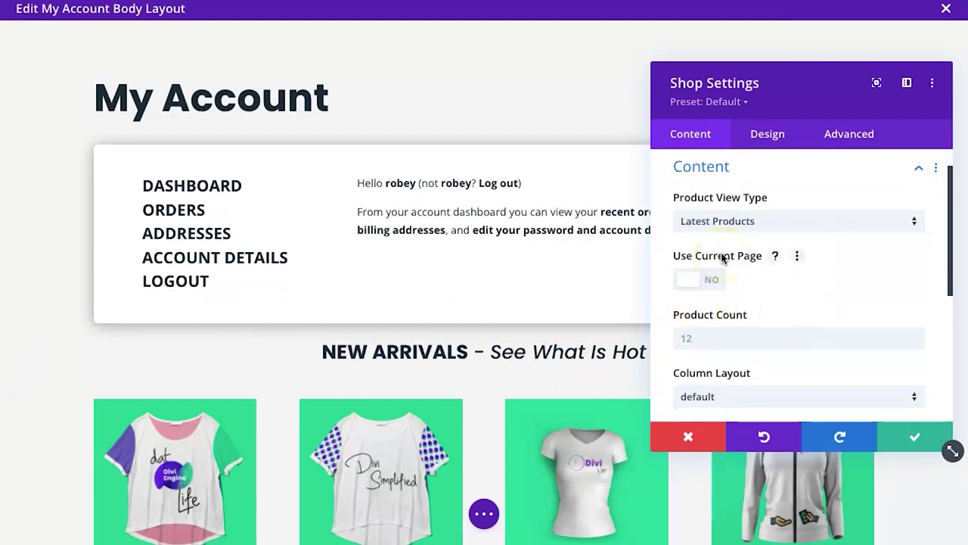
{"action": "scroll", "coordinate": [761, 310], "scroll_direction": "down", "scroll_amount": 4}
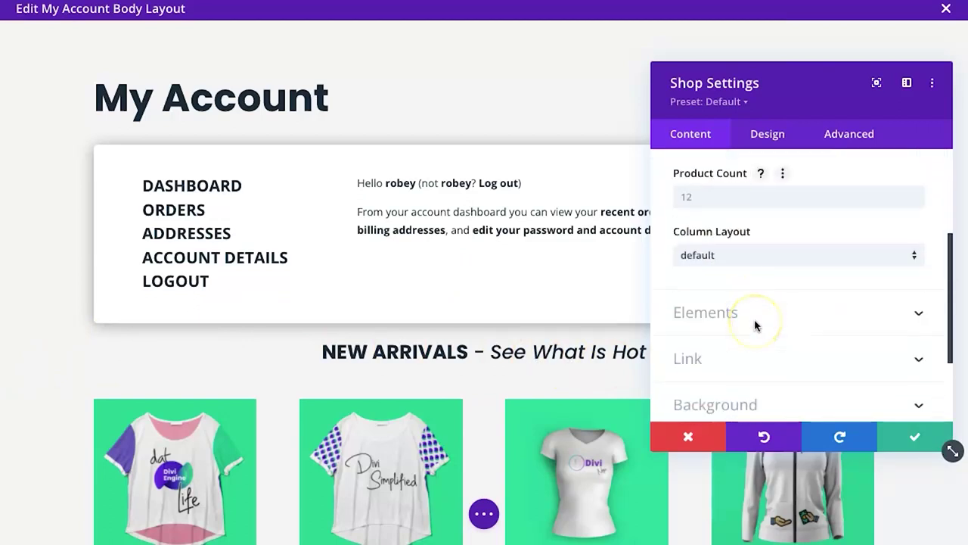
{"action": "scroll", "coordinate": [755, 325], "scroll_direction": "up", "scroll_amount": 3}
{"action": "left_click", "coordinate": [739, 284]}
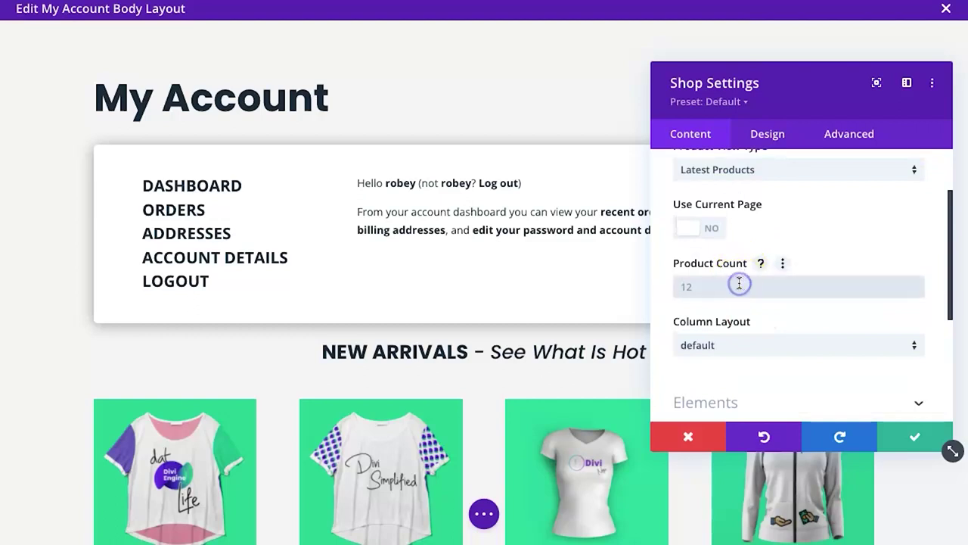
{"action": "type", "text": "4"}
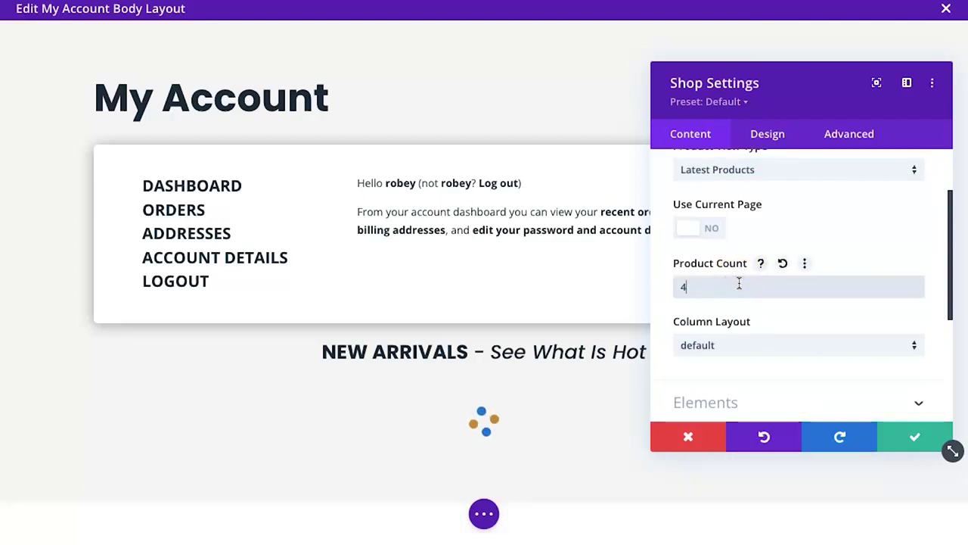
{"action": "scroll", "coordinate": [726, 363], "scroll_direction": "down", "scroll_amount": 2}
{"action": "left_click", "coordinate": [730, 342]}
{"action": "scroll", "coordinate": [501, 335], "scroll_direction": "down", "scroll_amount": 3}
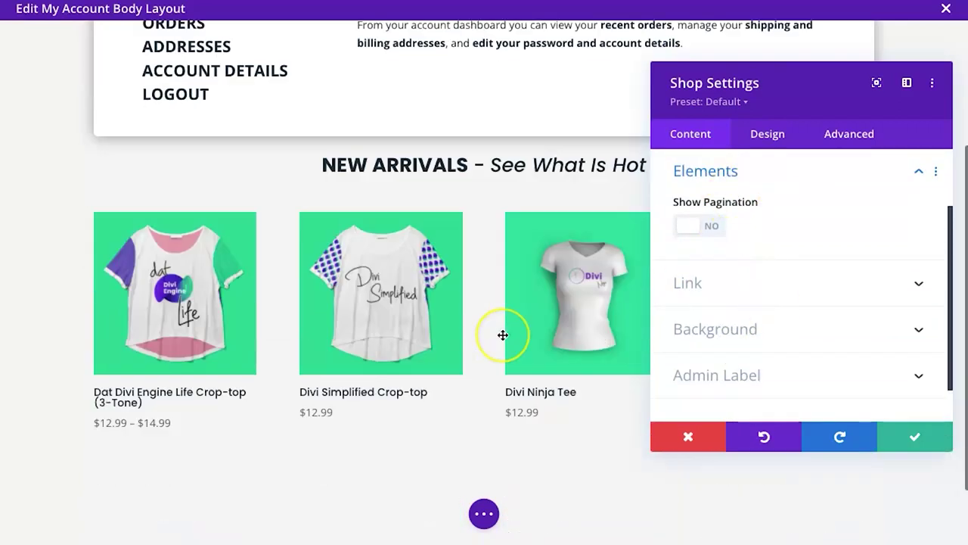
{"action": "scroll", "coordinate": [795, 265], "scroll_direction": "up", "scroll_amount": 2}
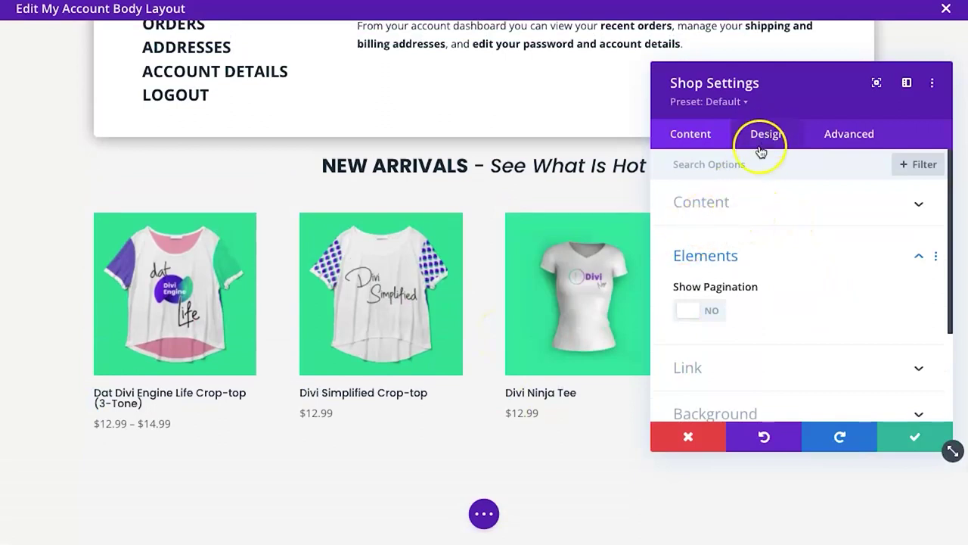
- Check the Shop module's column layout option and make its overlay icon color transparent
{"action": "left_click", "coordinate": [707, 218]}
{"action": "scroll", "coordinate": [708, 289], "scroll_direction": "down", "scroll_amount": 5}
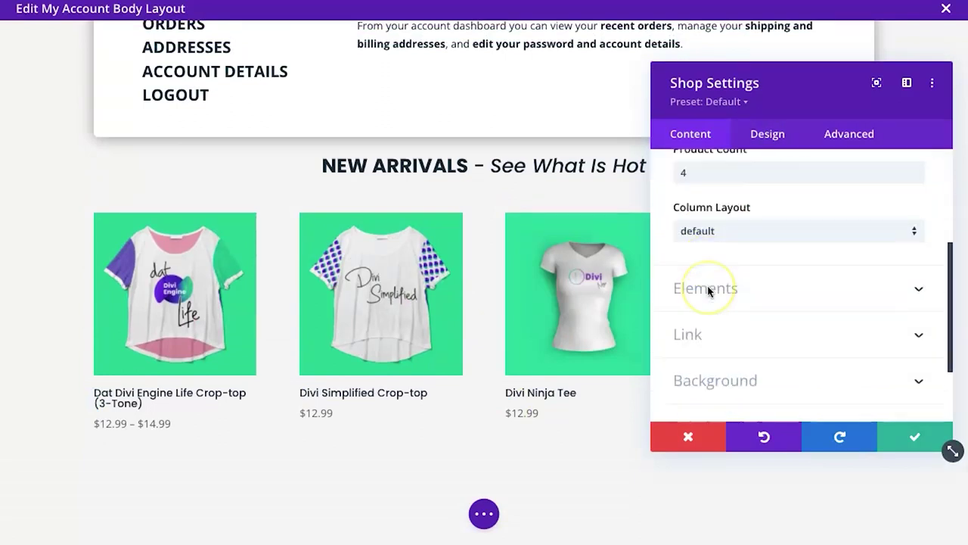
{"action": "scroll", "coordinate": [719, 266], "scroll_direction": "up", "scroll_amount": 1}
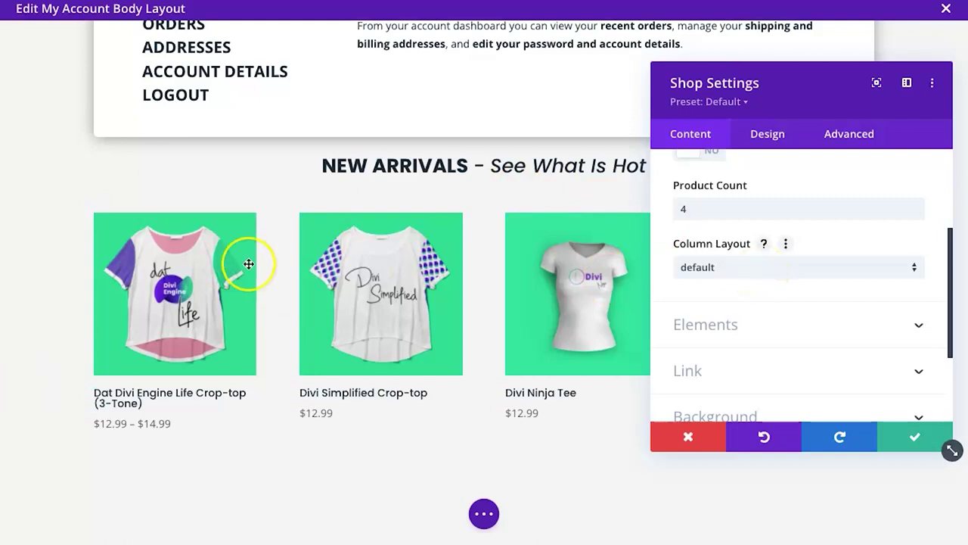
{"action": "left_click", "coordinate": [767, 140]}
{"action": "left_click", "coordinate": [696, 216]}
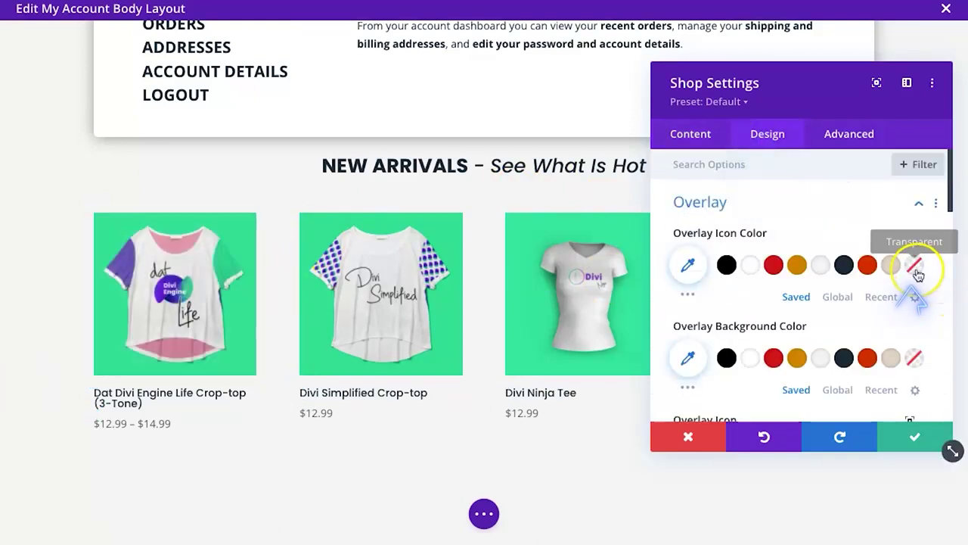
{"action": "left_click", "coordinate": [915, 266]}
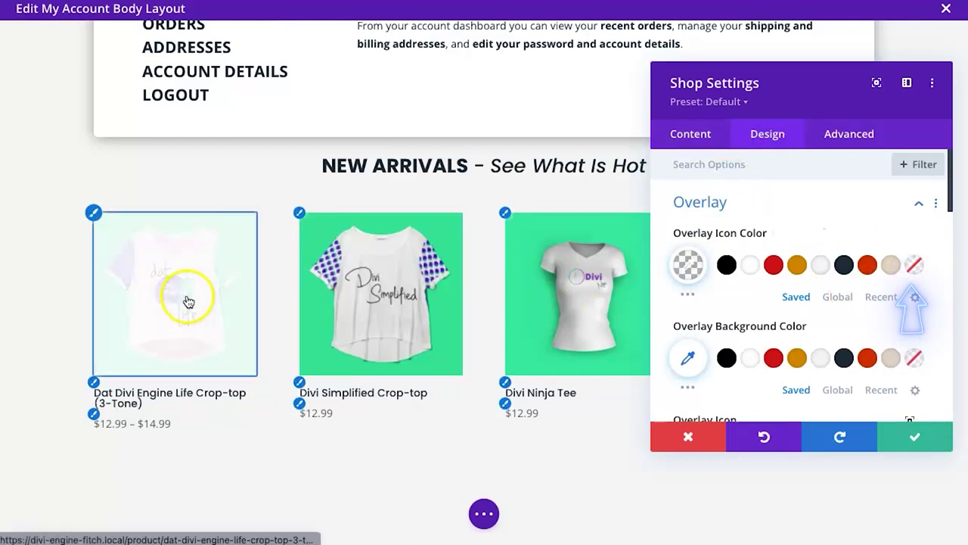
- Set the Shop module's overlay background color to semi-transparent white, rgba(255,255,255,0.2), and save the module settings
{"action": "left_click", "coordinate": [690, 358]}
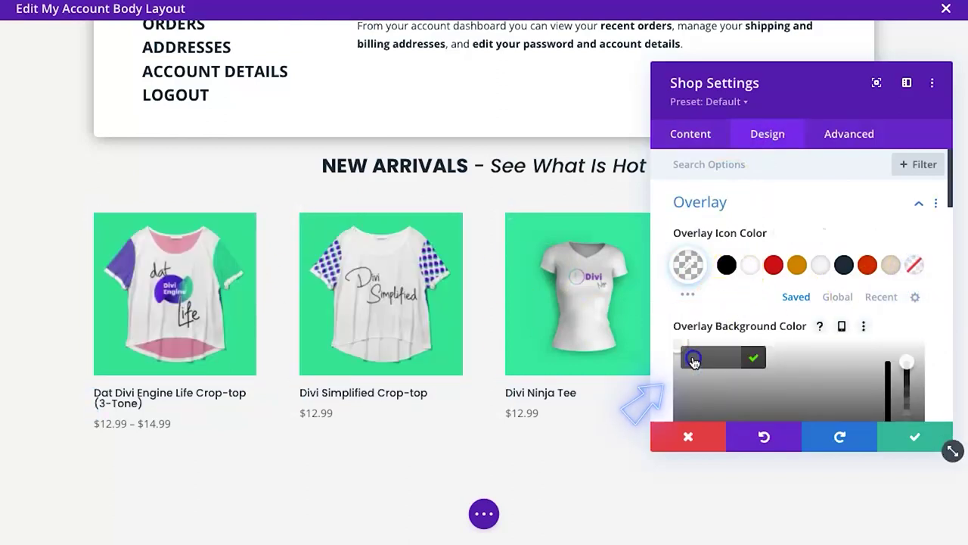
{"action": "scroll", "coordinate": [925, 356], "scroll_direction": "down", "scroll_amount": 2}
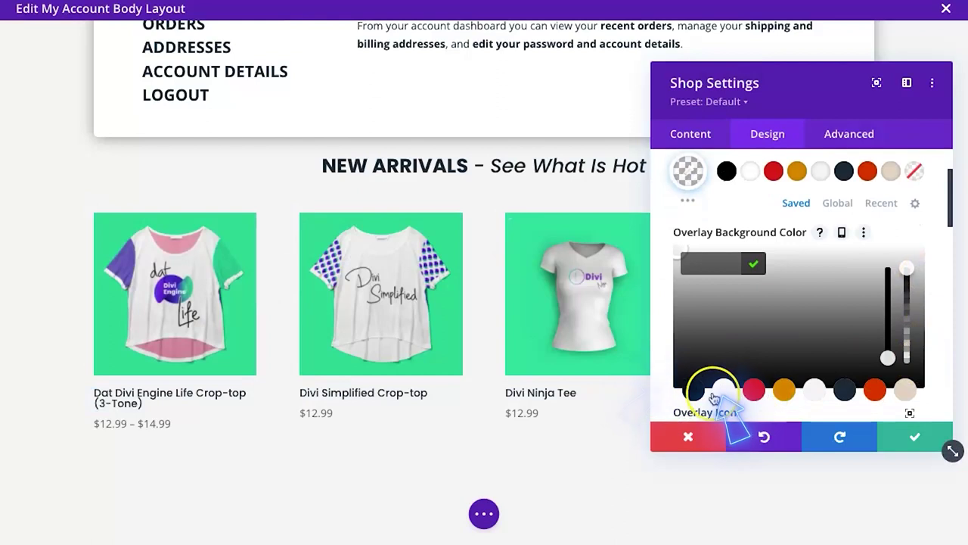
{"action": "left_click", "coordinate": [714, 393]}
{"action": "left_click_drag", "start_coordinate": [907, 269], "coordinate": [907, 336]}
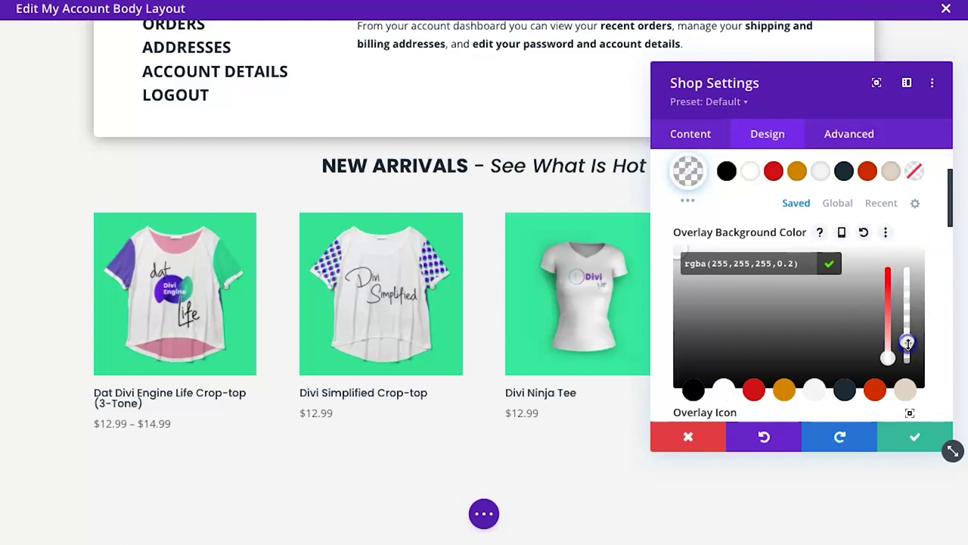
{"action": "left_click", "coordinate": [903, 432]}
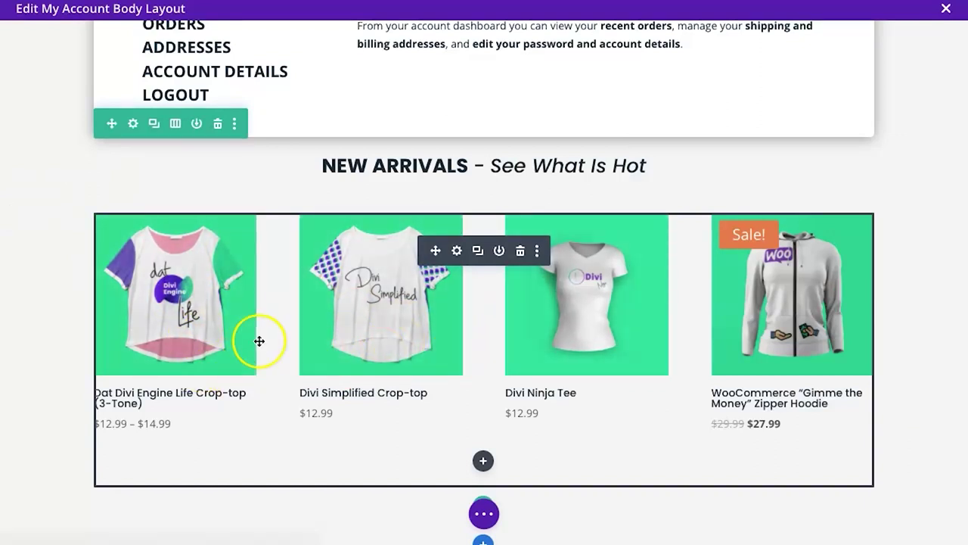
- Review the My Account layout from the page title and account box through the NEW ARRIVALS product row
{"action": "scroll", "coordinate": [577, 242], "scroll_direction": "up", "scroll_amount": 3}
{"action": "scroll", "coordinate": [580, 242], "scroll_direction": "down", "scroll_amount": 2}
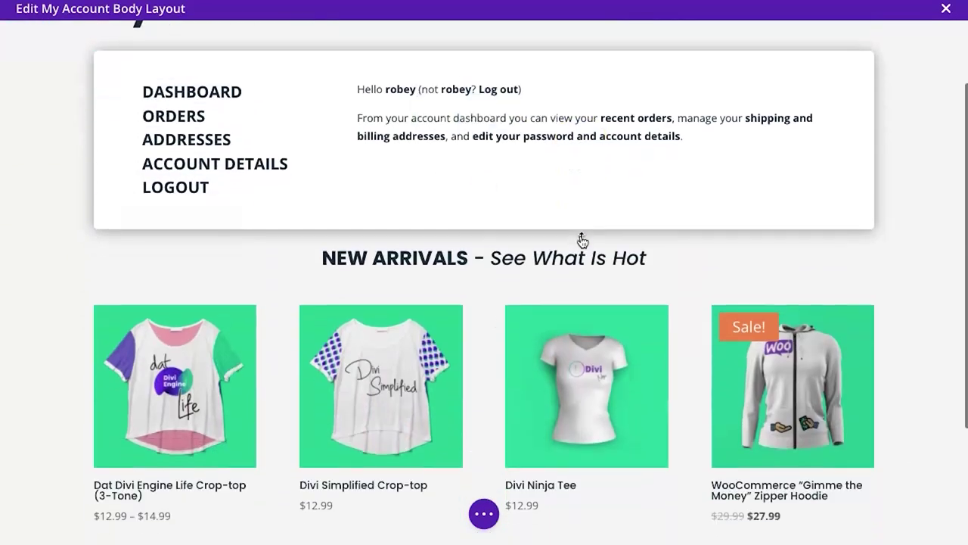
{"action": "scroll", "coordinate": [582, 240], "scroll_direction": "down", "scroll_amount": 3}
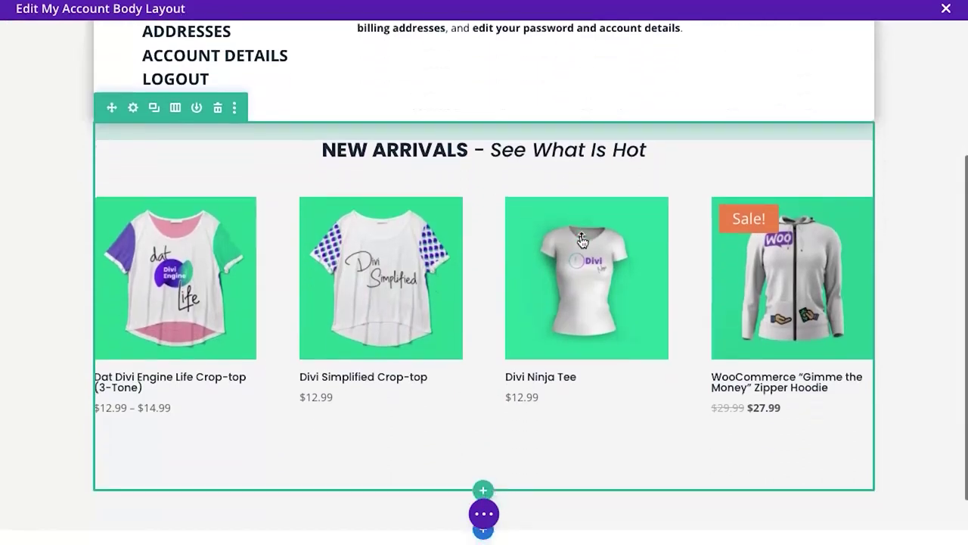
{"action": "left_click", "coordinate": [260, 260]}
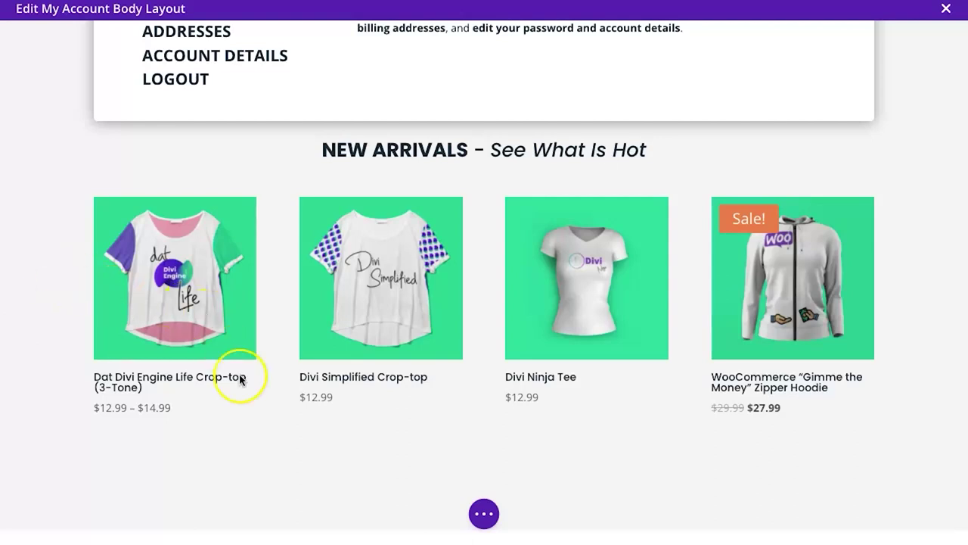
{"action": "scroll", "coordinate": [248, 441], "scroll_direction": "up", "scroll_amount": 3}
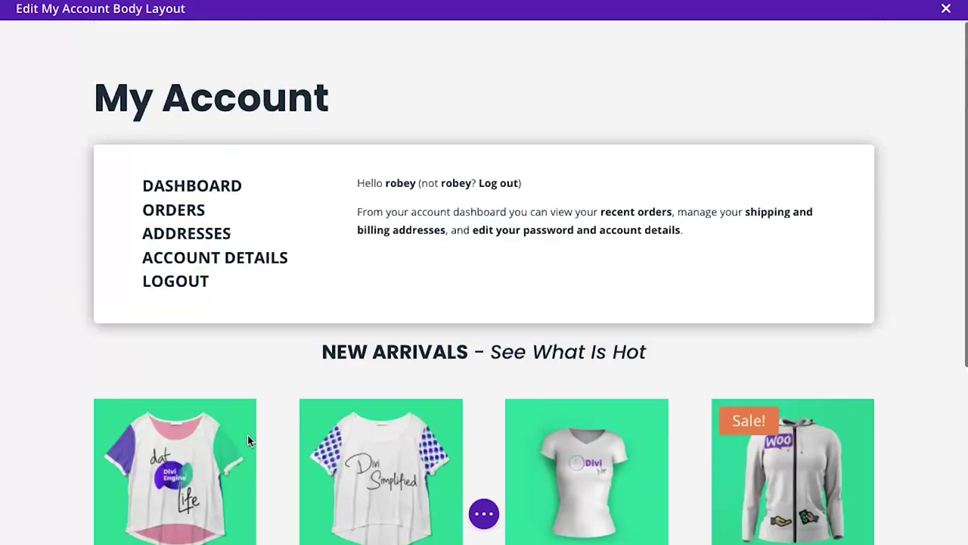